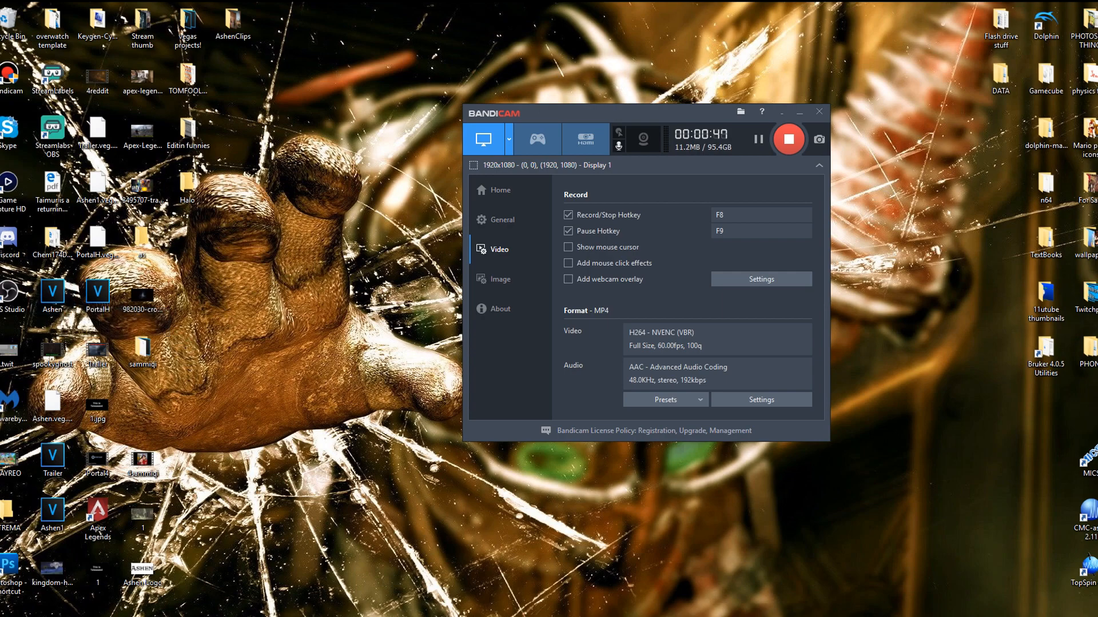
# - Open the Ashen project in VEGAS Pro and look over its caption events along the timeline
pyautogui.doubleClick(53, 295)
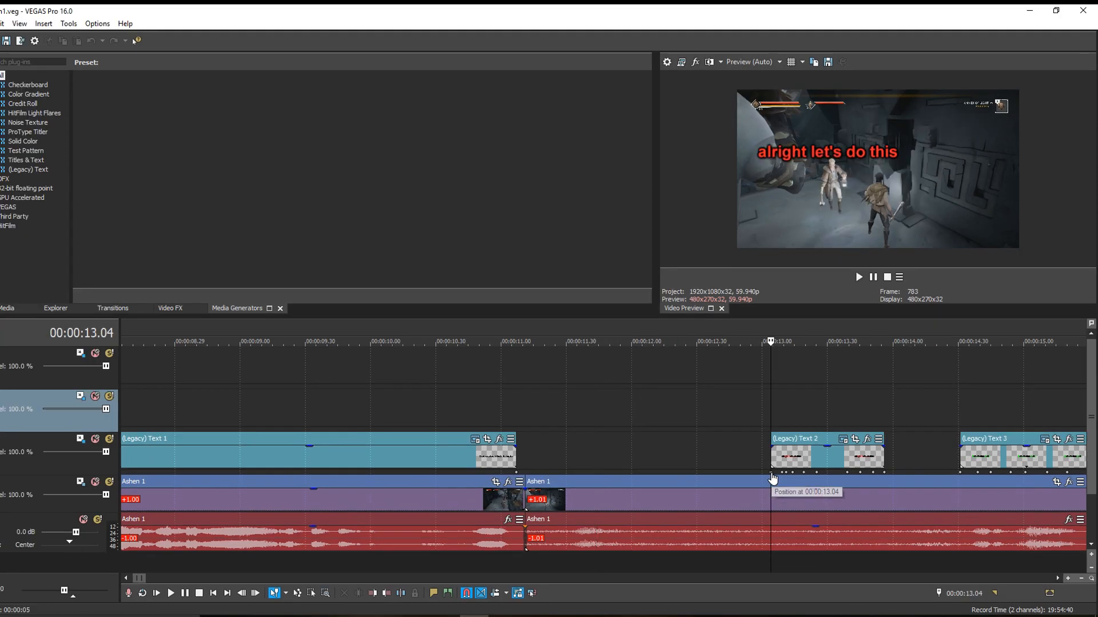
pyautogui.scroll(3, 829, 525)
pyautogui.scroll(2, 831, 529)
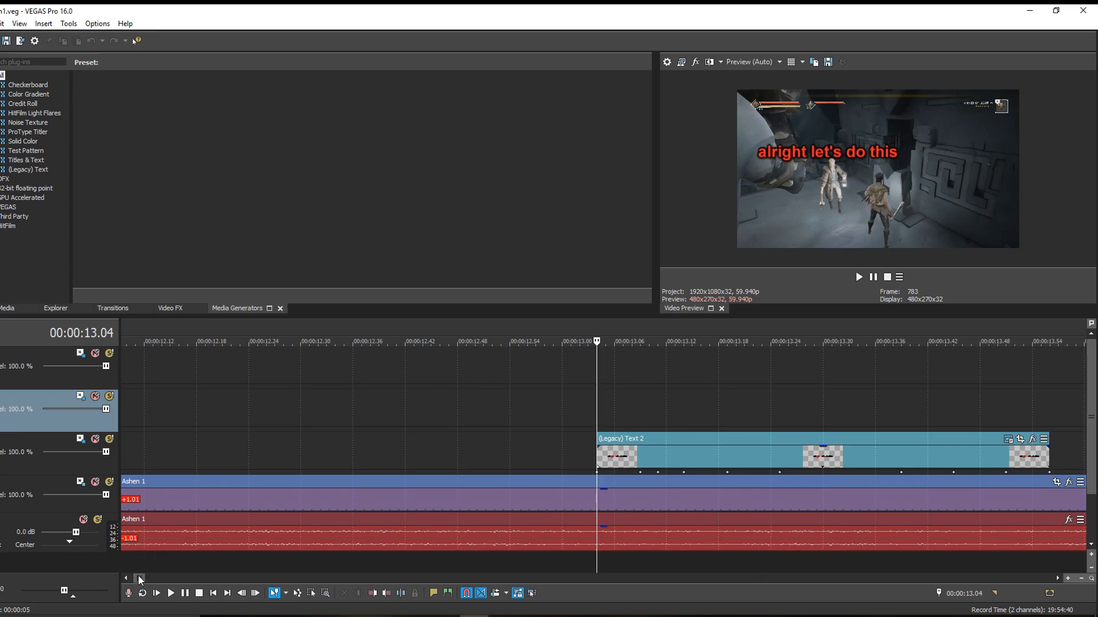
pyautogui.moveTo(140, 579); pyautogui.dragTo(147, 582)
pyautogui.scroll(-8, 246, 515)
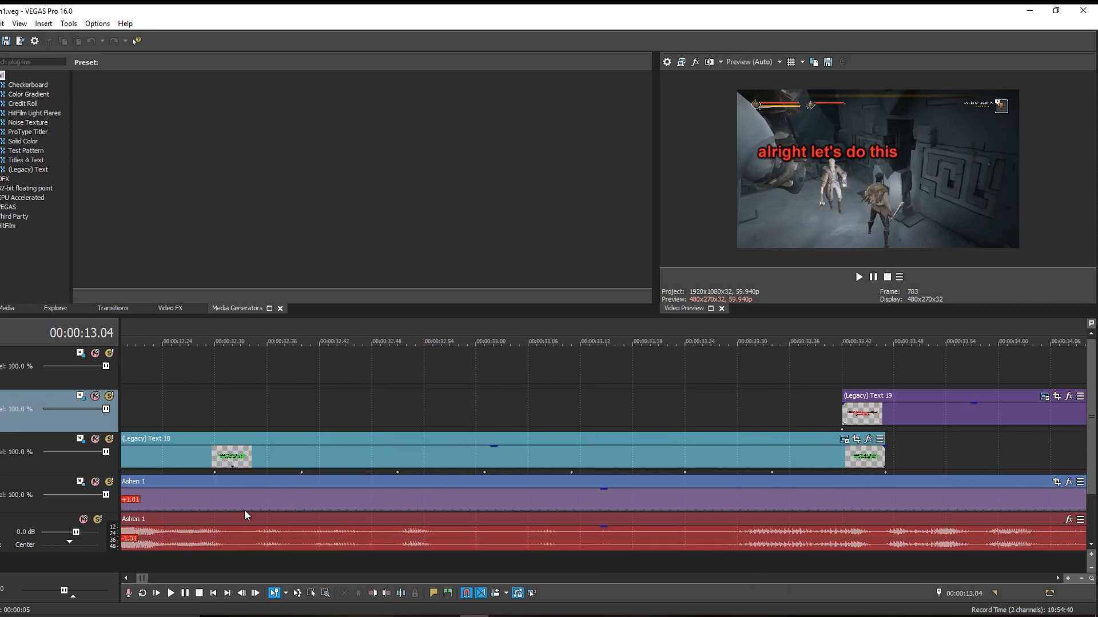
pyautogui.scroll(2, 296, 468)
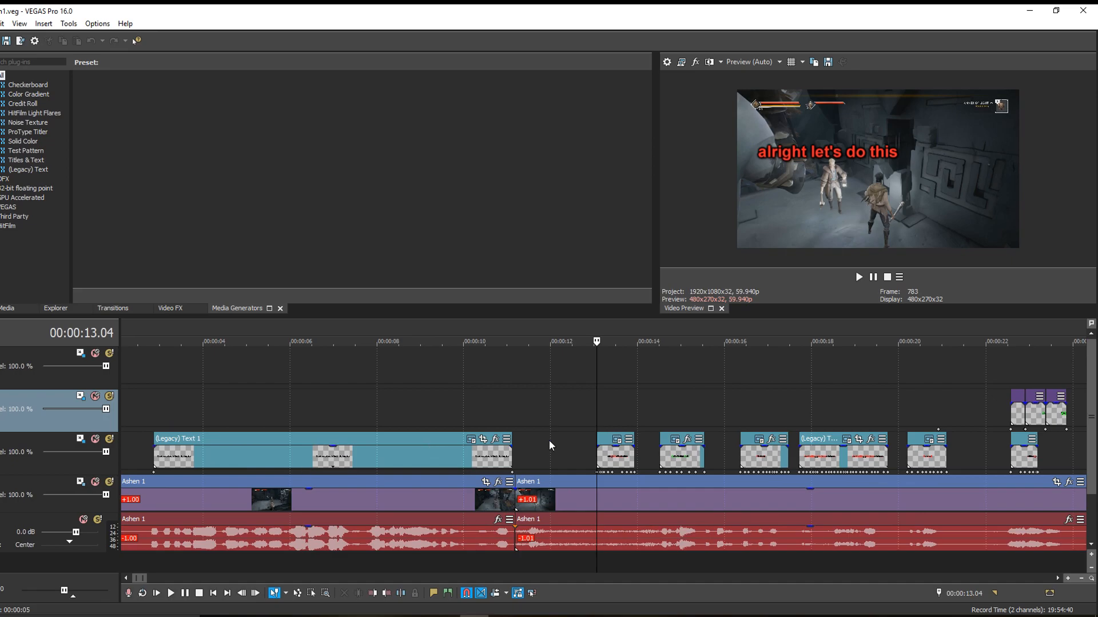
pyautogui.scroll(1, 549, 442)
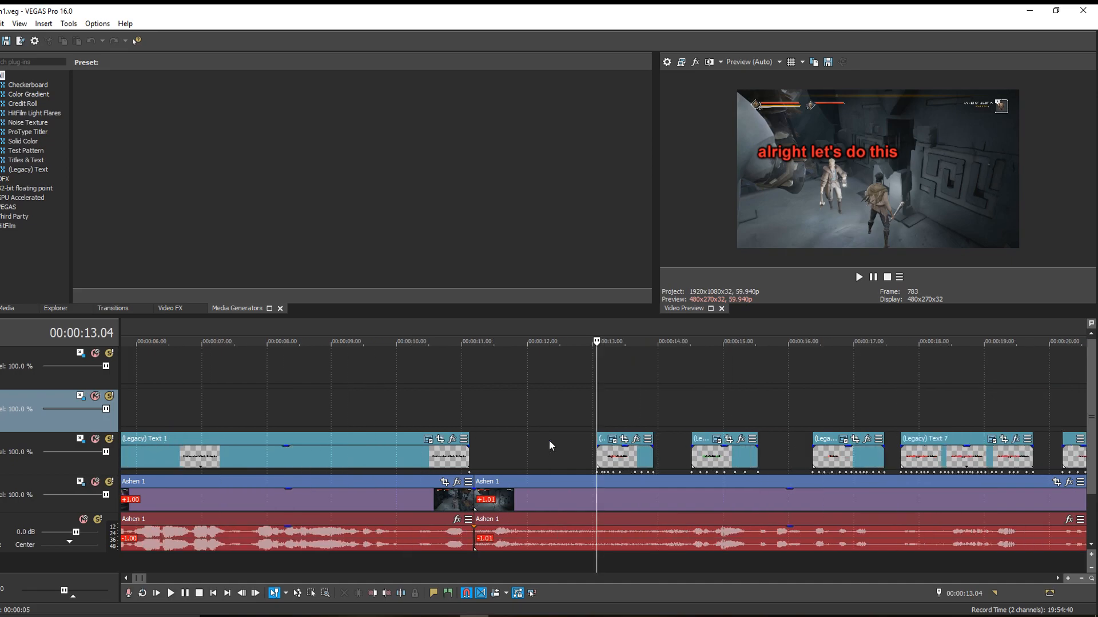
# - Play back the captioned section starting from 00:00:12.36, just before the "alright let's do this" caption
pyautogui.press('space')
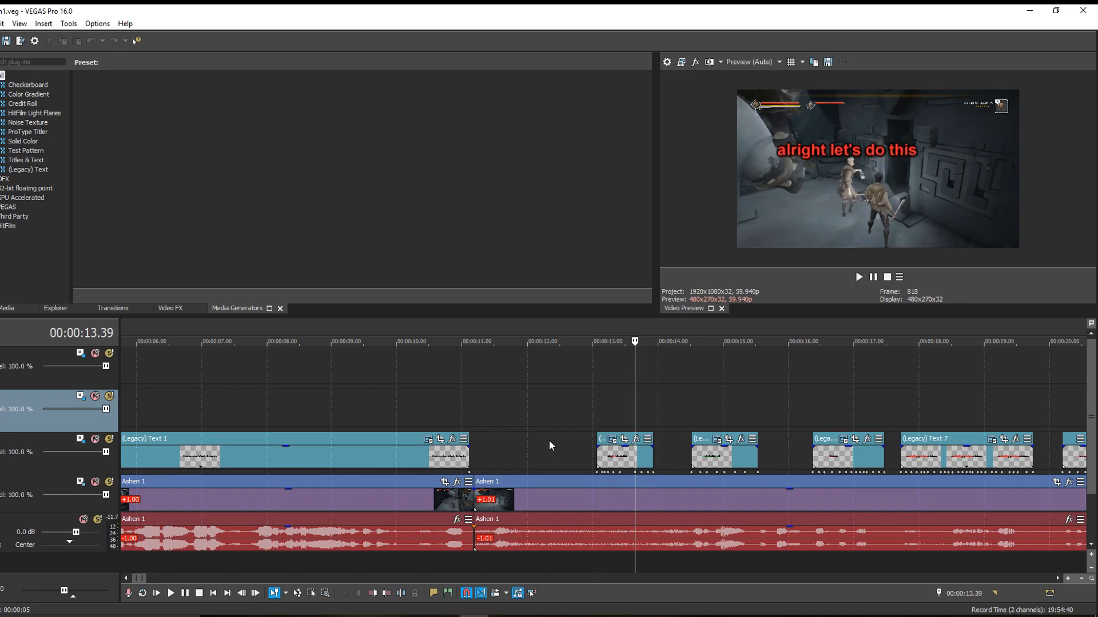
pyautogui.click(567, 412)
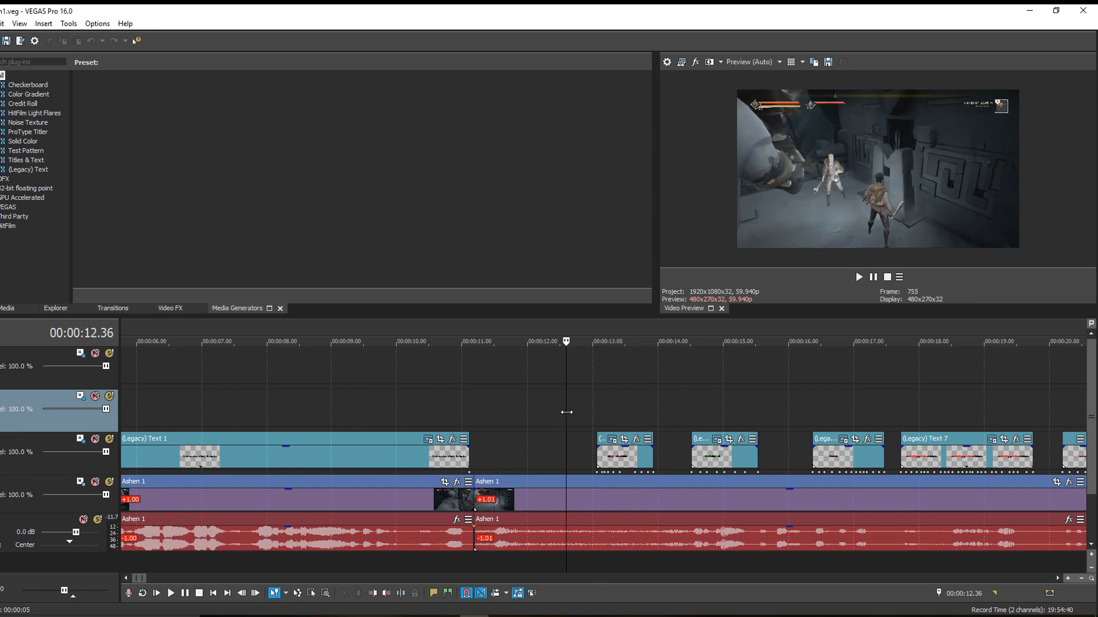
pyautogui.press('space')
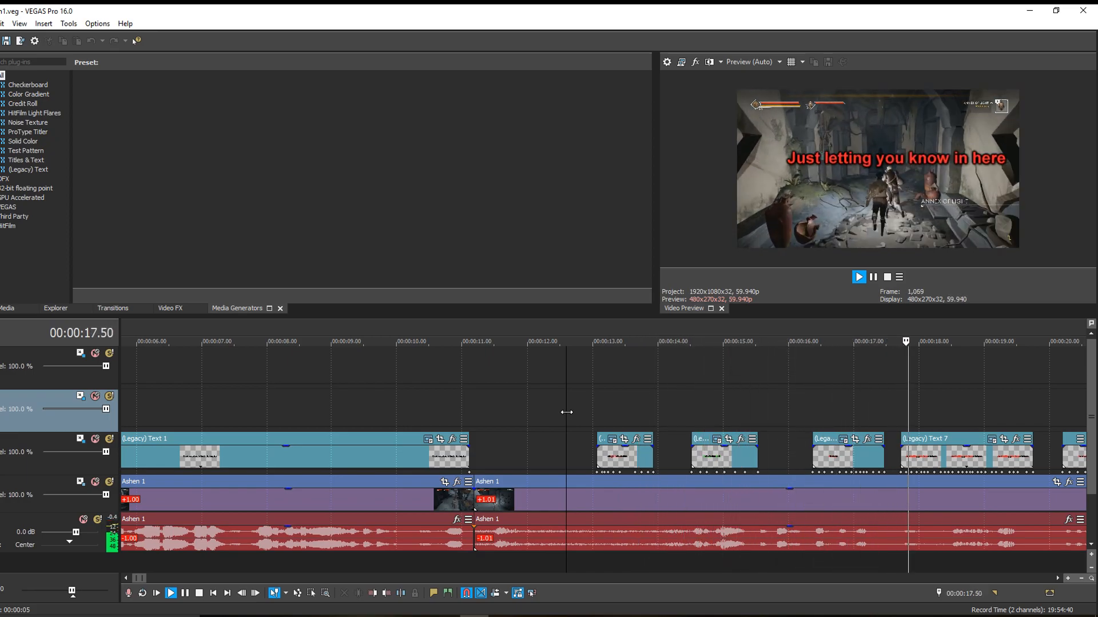
pyautogui.press('Return')
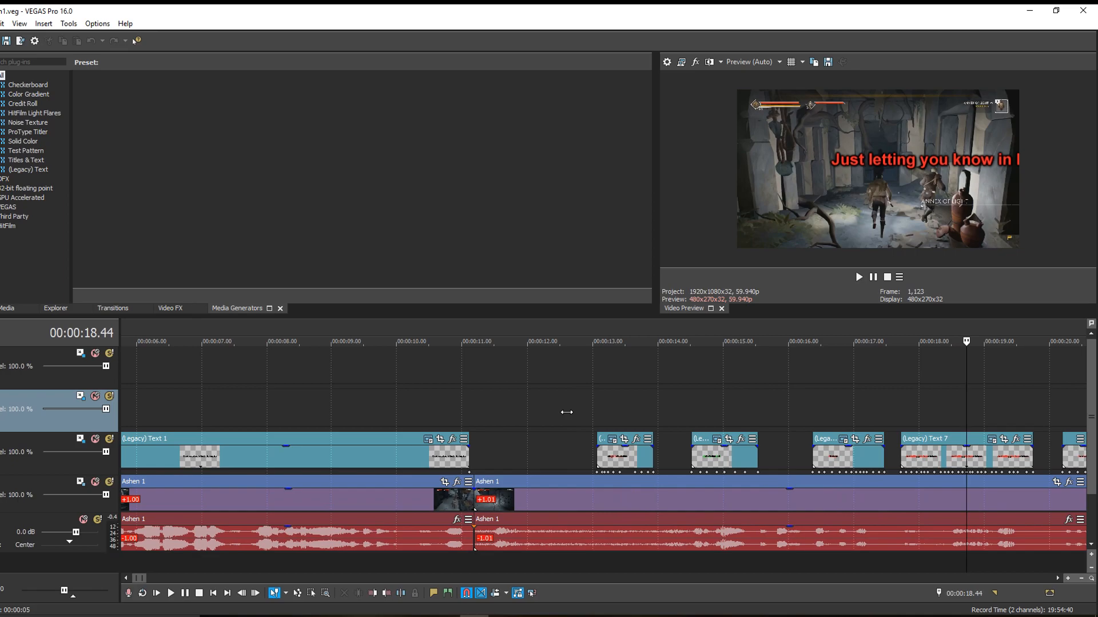
# - Step frame by frame through the "Just letting you know in here" caption to examine how the text follows the character
pyautogui.click(902, 441)
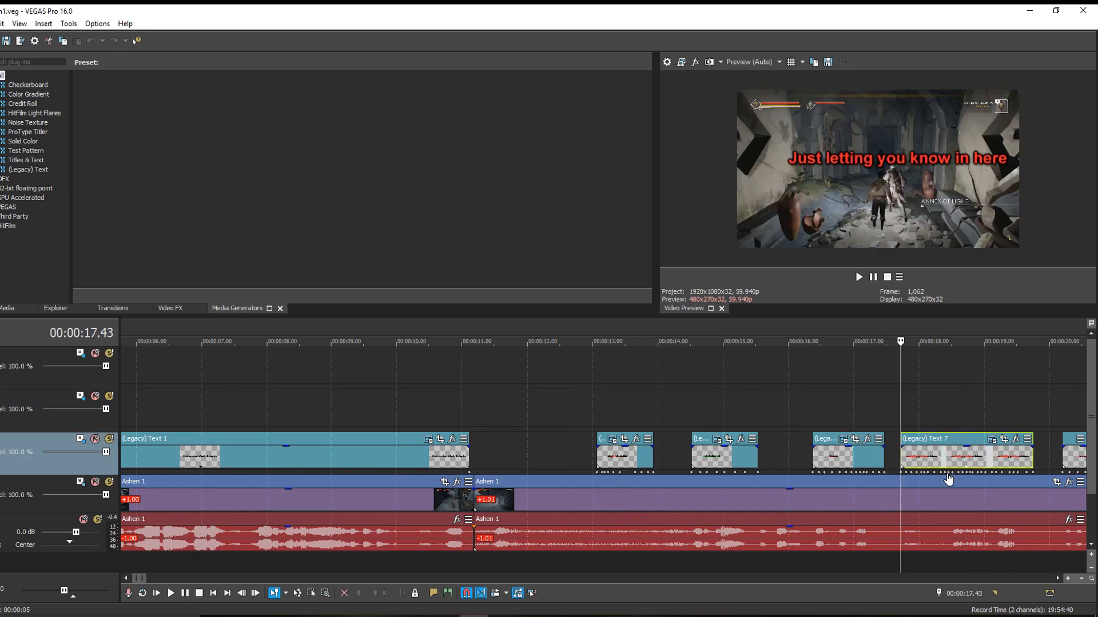
pyautogui.scroll(4, 948, 480)
pyautogui.press('Right')
pyautogui.press('Right')
pyautogui.press('Right')
pyautogui.press('Right')
pyautogui.press('Right')
pyautogui.press('Right')
pyautogui.press('Right')
pyautogui.press('Right')
pyautogui.press('Right')
pyautogui.press('Right')
pyautogui.press('Right')
pyautogui.press('Right')
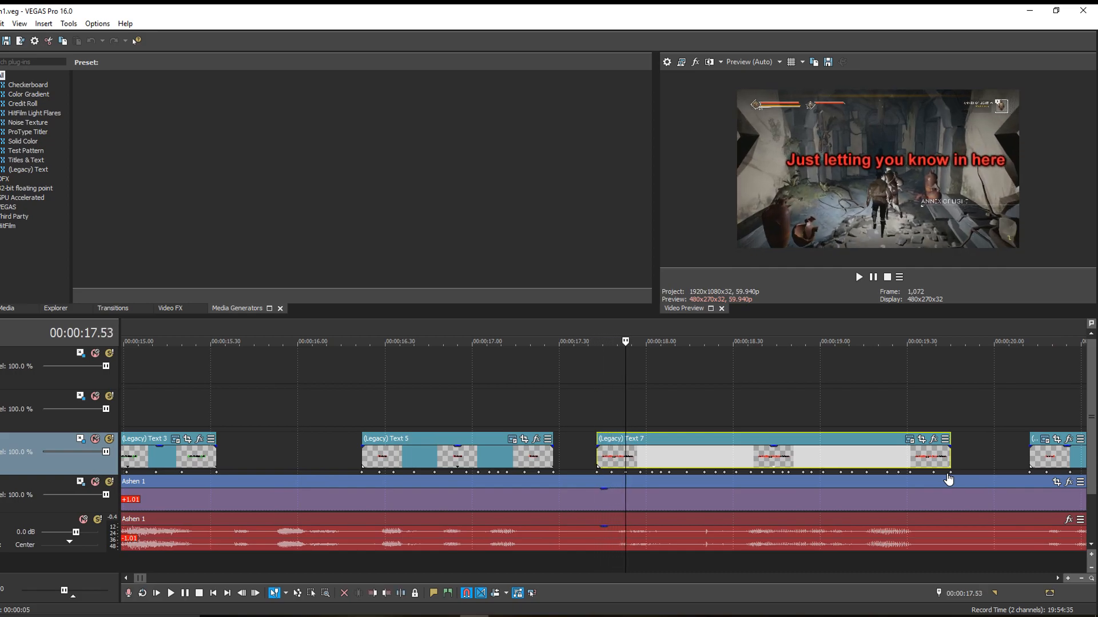
pyautogui.press('Right')
pyautogui.press('Right')
pyautogui.press('Right')
pyautogui.press('Right')
pyautogui.press('Right')
pyautogui.press('Right')
pyautogui.press('Right')
pyautogui.press('Right')
pyautogui.press('Right')
pyautogui.press('Right')
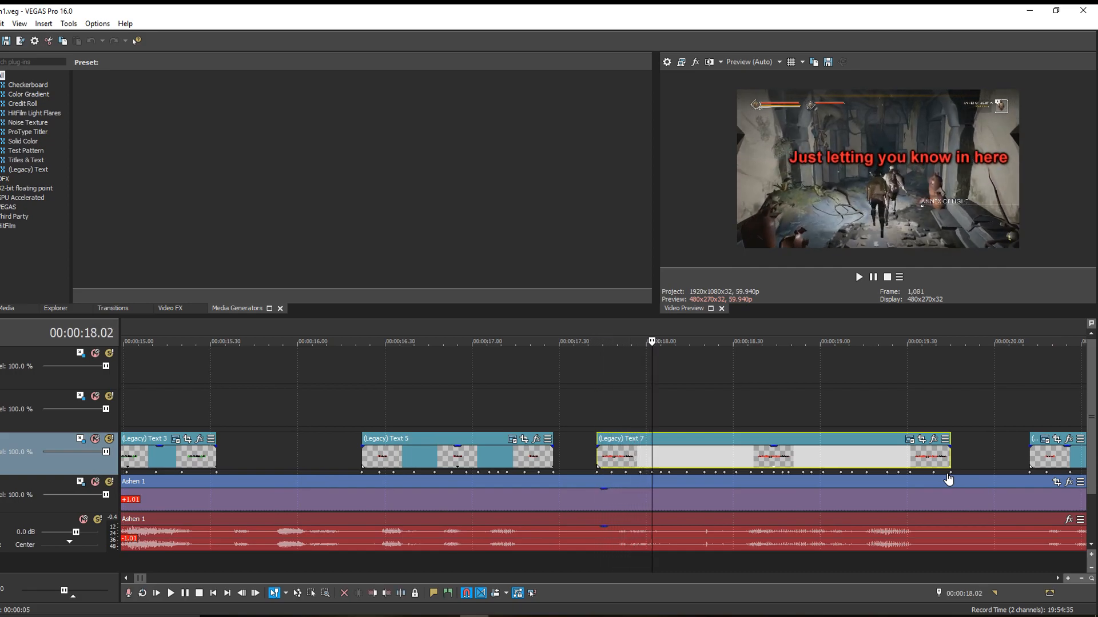
pyautogui.press('Right')
pyautogui.press('Right')
pyautogui.press('Right')
pyautogui.press('Right')
pyautogui.press('Right')
pyautogui.press('Right')
pyautogui.press('Right')
pyautogui.press('Right')
pyautogui.press('Right')
pyautogui.press('Right')
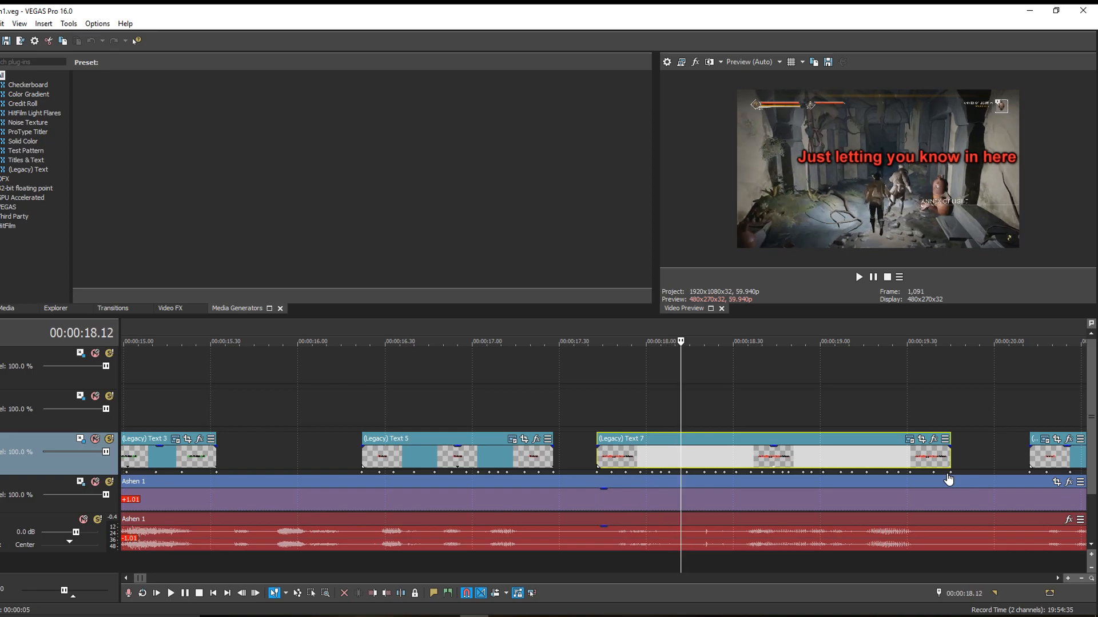
pyautogui.press('Right')
pyautogui.press('Right')
pyautogui.press('Right')
pyautogui.press('Right')
pyautogui.press('Right')
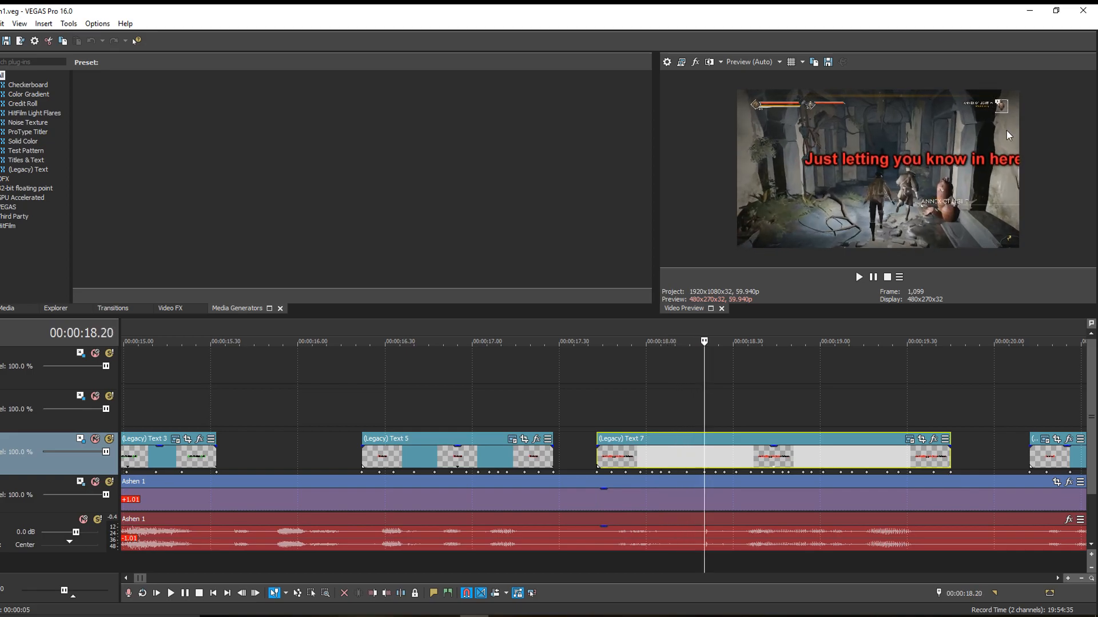
pyautogui.press('Right')
pyautogui.press('Right')
pyautogui.press('Right')
pyautogui.press('Right')
pyautogui.press('Right')
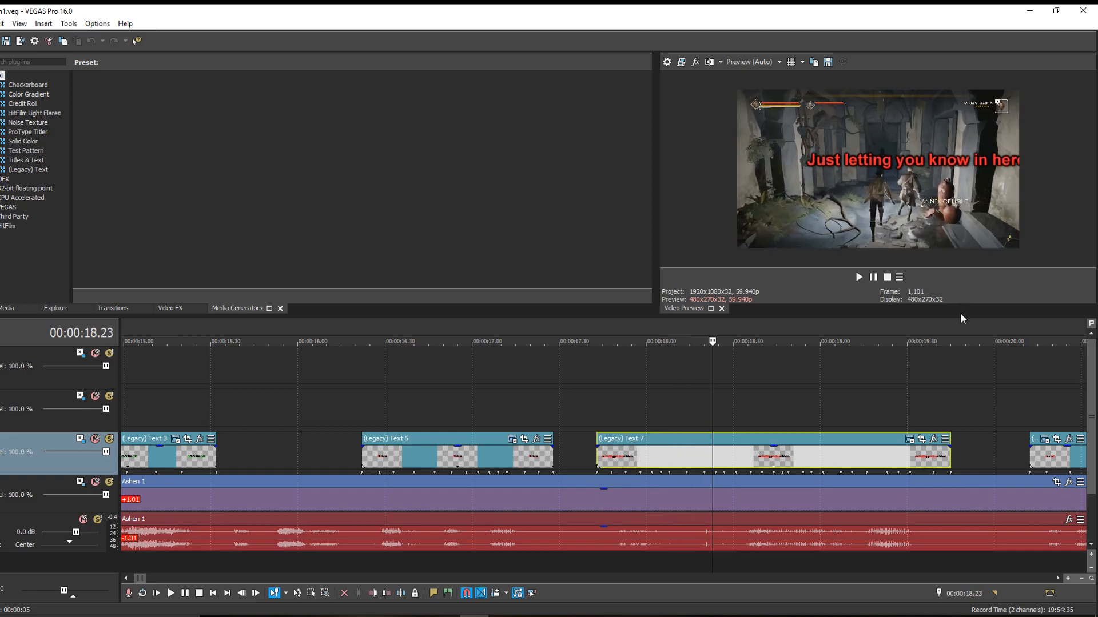
pyautogui.press('Right')
pyautogui.press('Right')
pyautogui.press('Right')
pyautogui.press('Right')
pyautogui.press('Right')
pyautogui.press('Right')
pyautogui.press('Right')
pyautogui.press('Right')
pyautogui.press('Right')
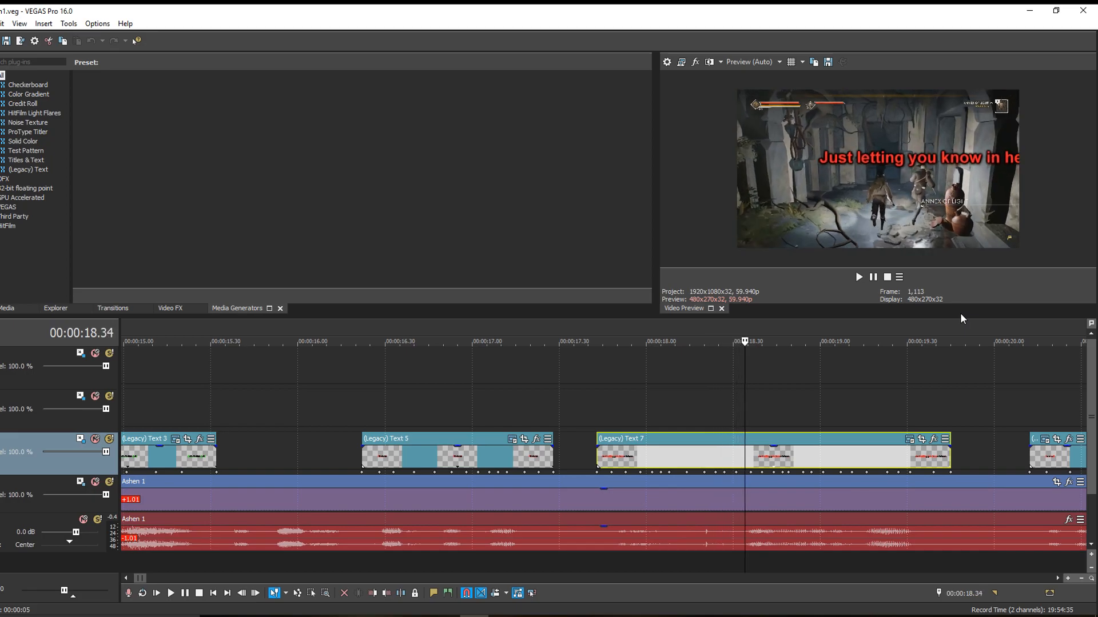
# - Check the overlapping captions around 00:00:22.34 and locate where the captions end, near 00:01:42 on the timeline
pyautogui.scroll(-2, 784, 419)
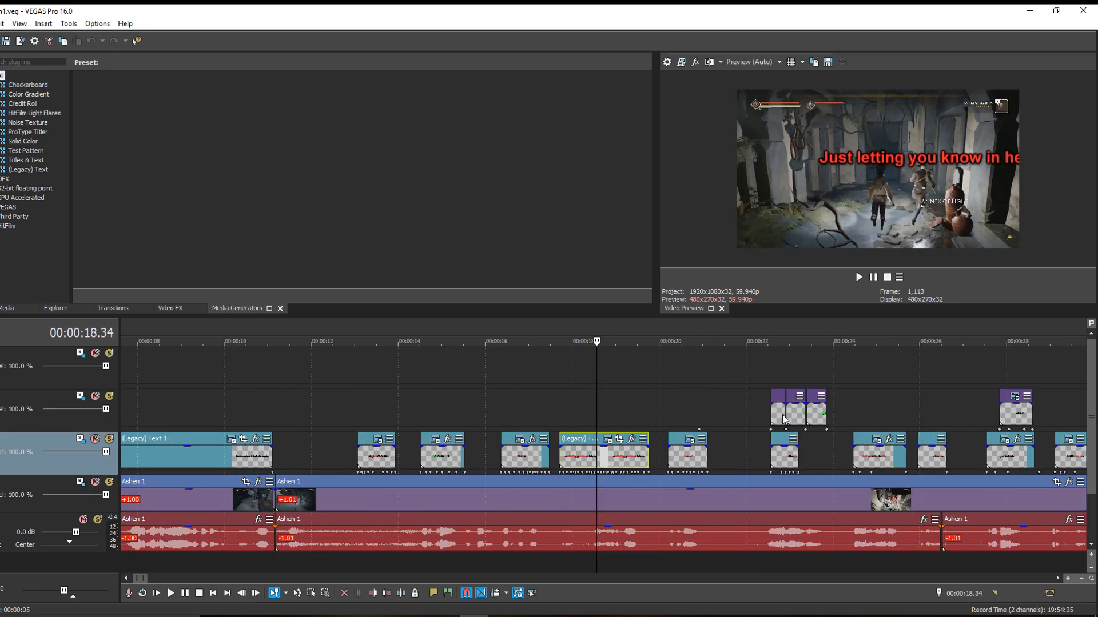
pyautogui.click(767, 376)
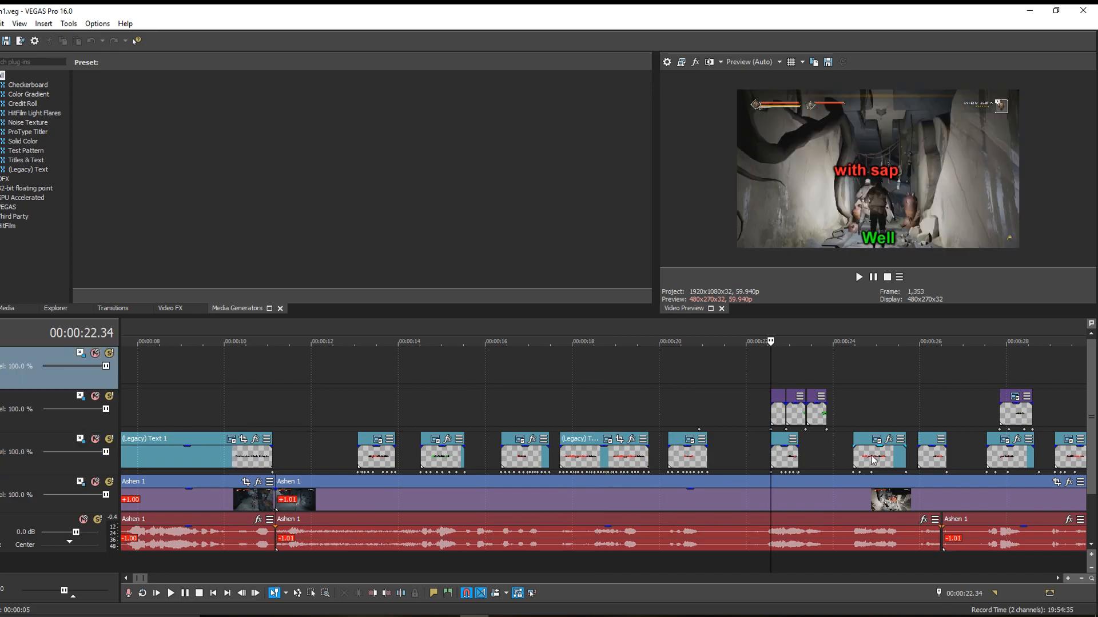
pyautogui.scroll(-2, 872, 457)
pyautogui.scroll(-2, 994, 401)
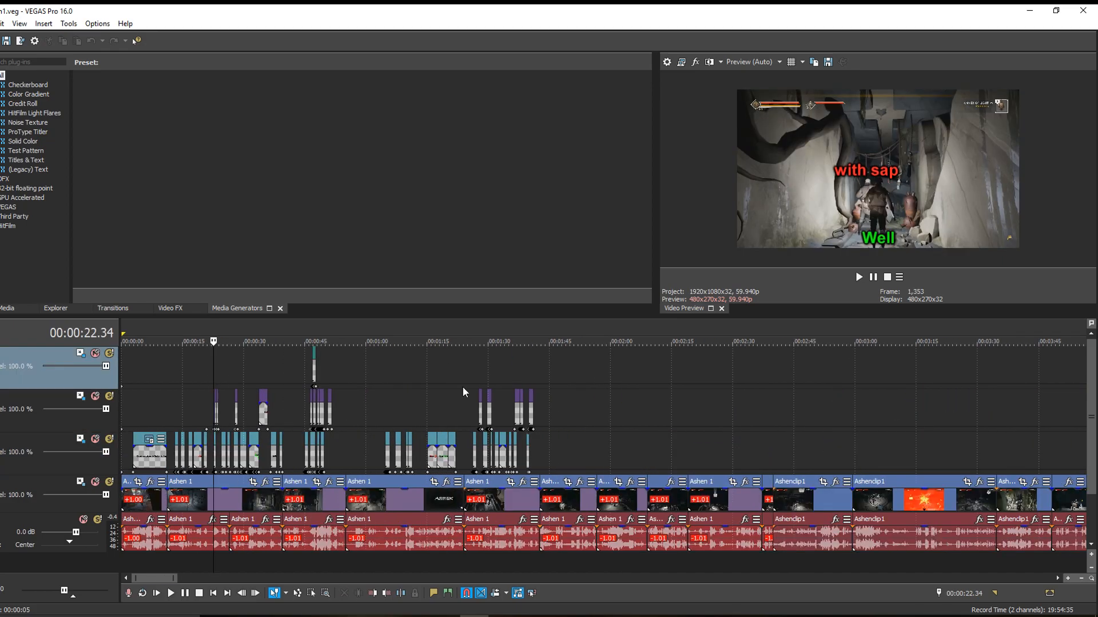
pyautogui.click(539, 385)
pyautogui.scroll(3, 604, 464)
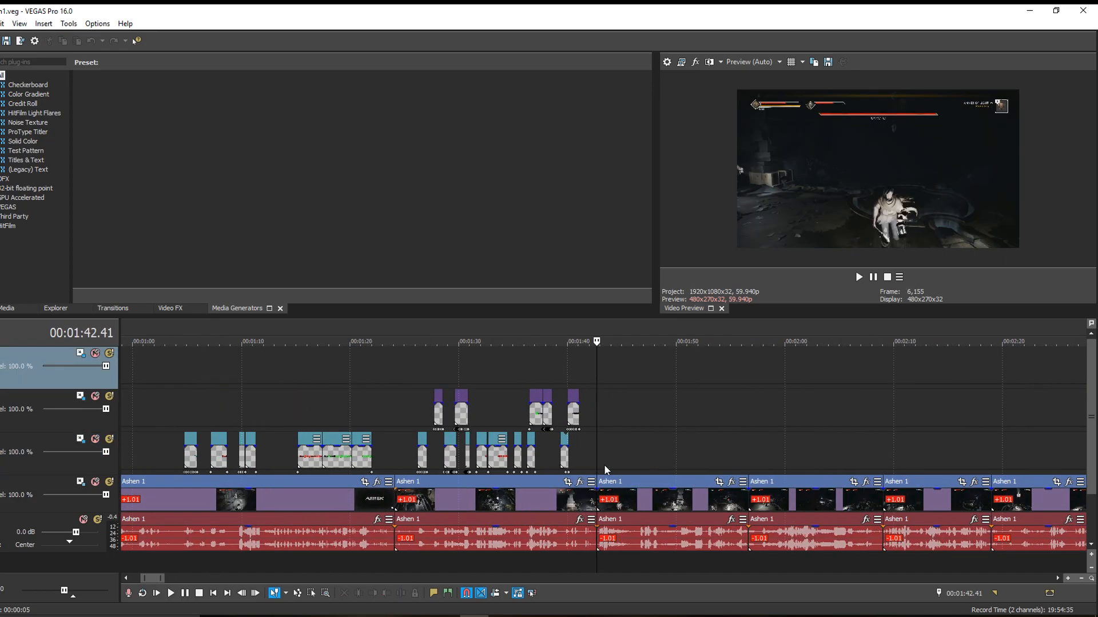
pyautogui.scroll(2, 604, 464)
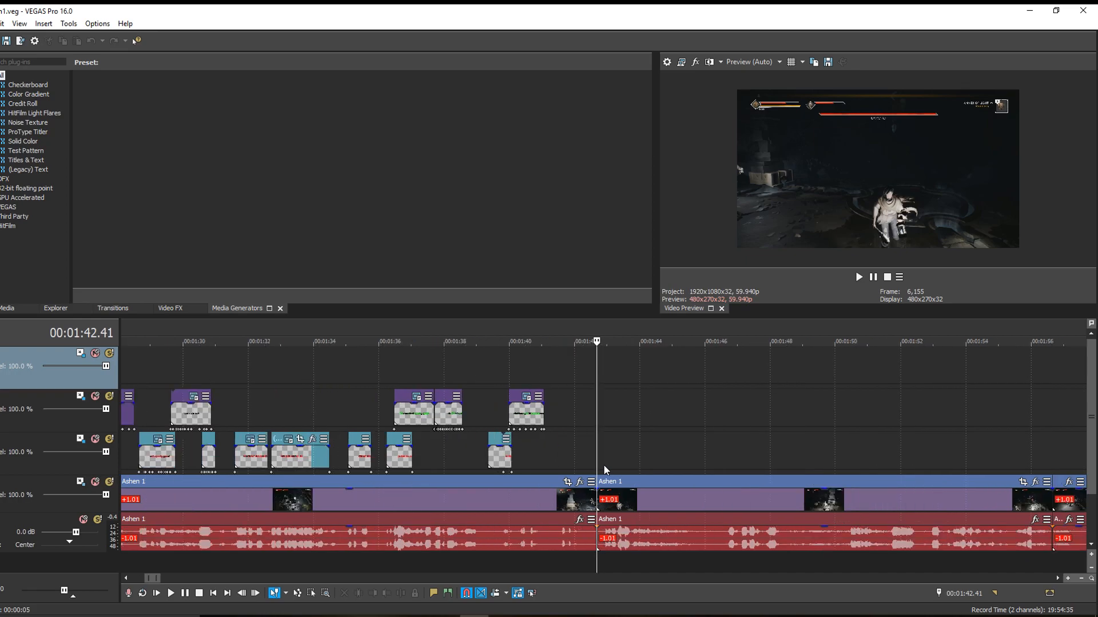
# - Play the start of the uncaptioned clip from 00:01:42.55 to hear where the next spoken line begins
pyautogui.click(558, 452)
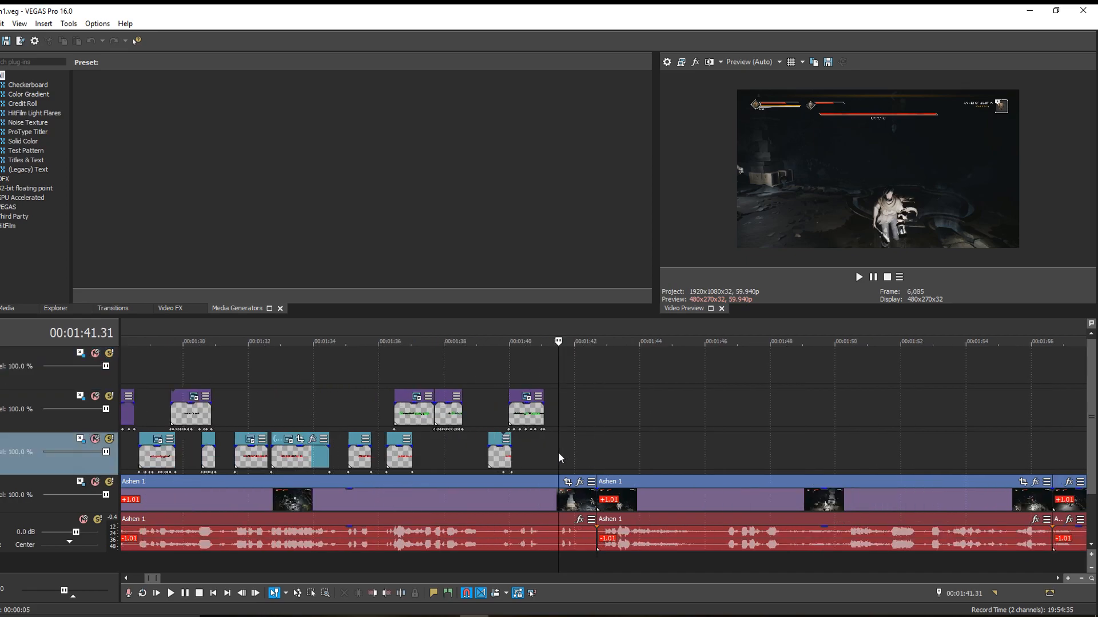
pyautogui.click(610, 461)
pyautogui.click(604, 465)
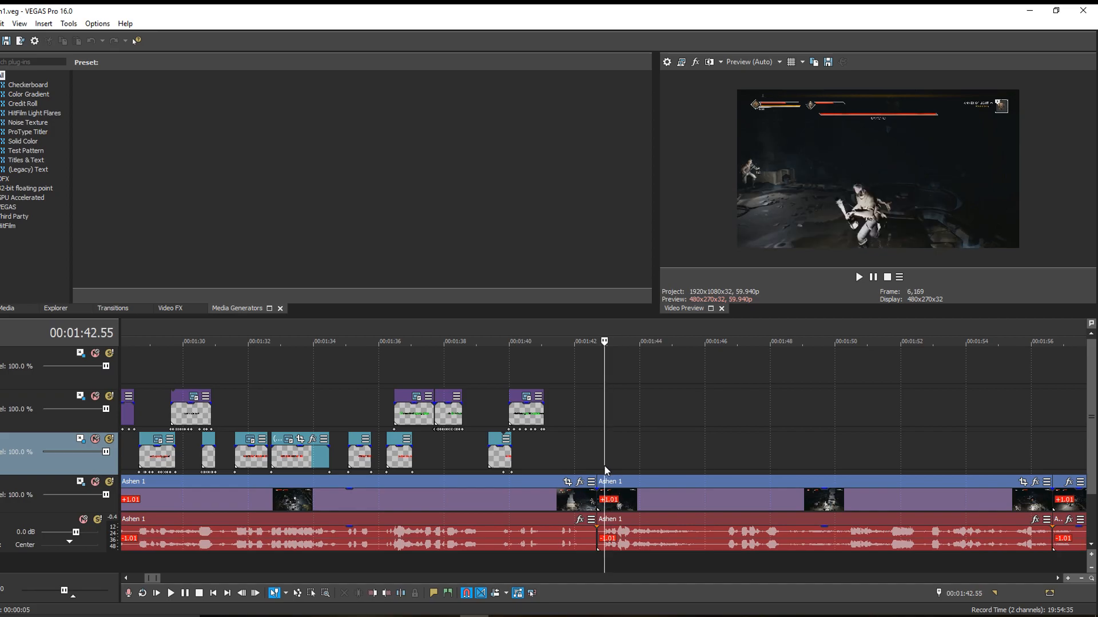
pyautogui.press('space')
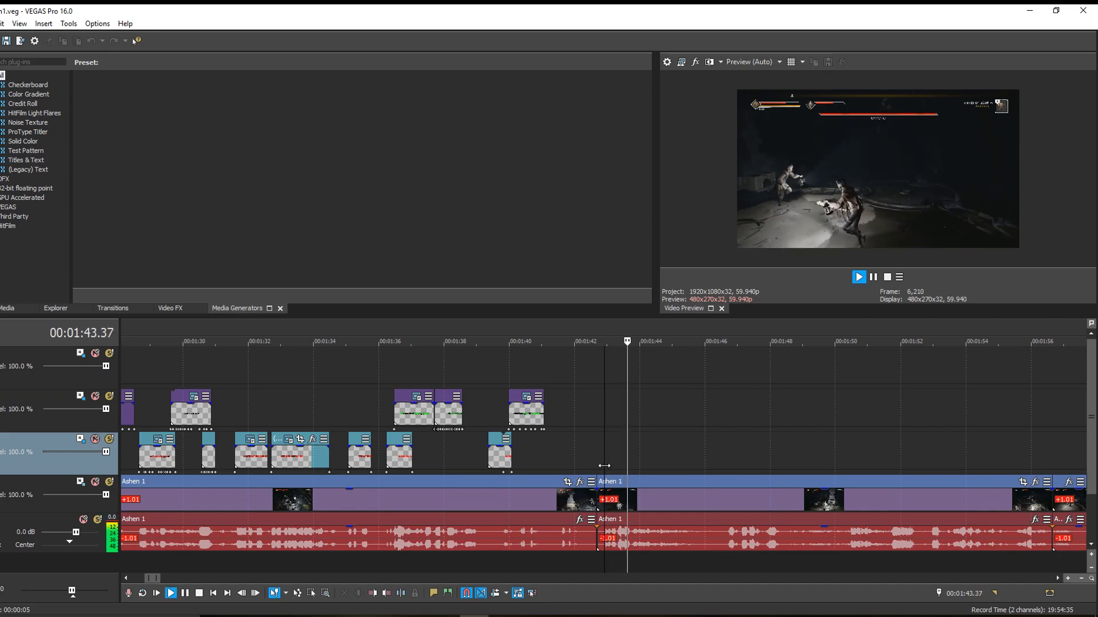
pyautogui.press('space')
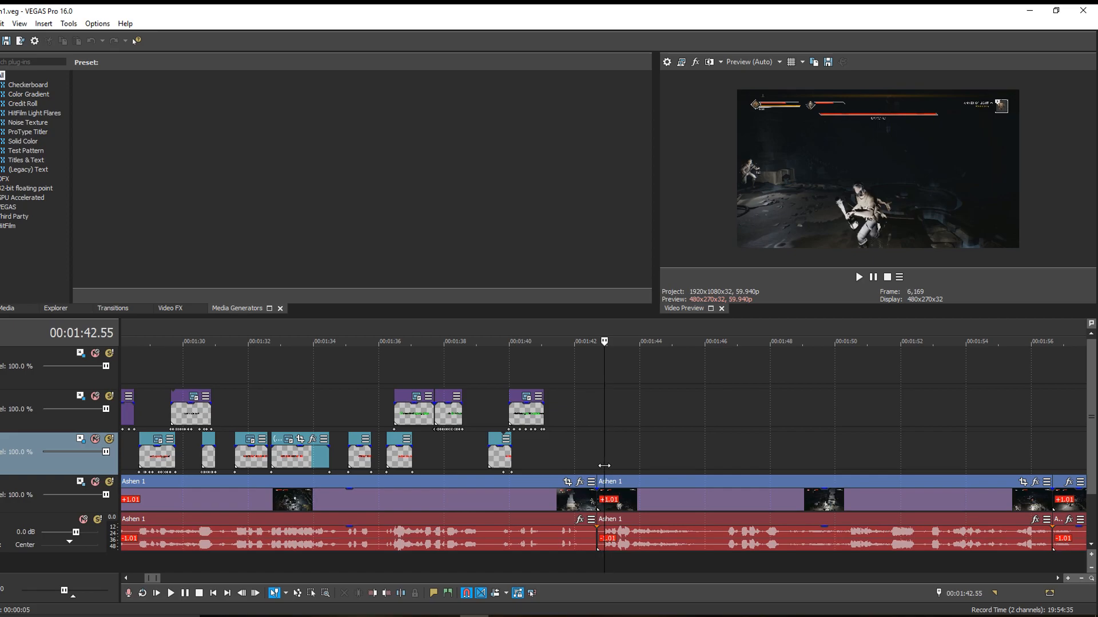
pyautogui.press('space')
pyautogui.press('Return')
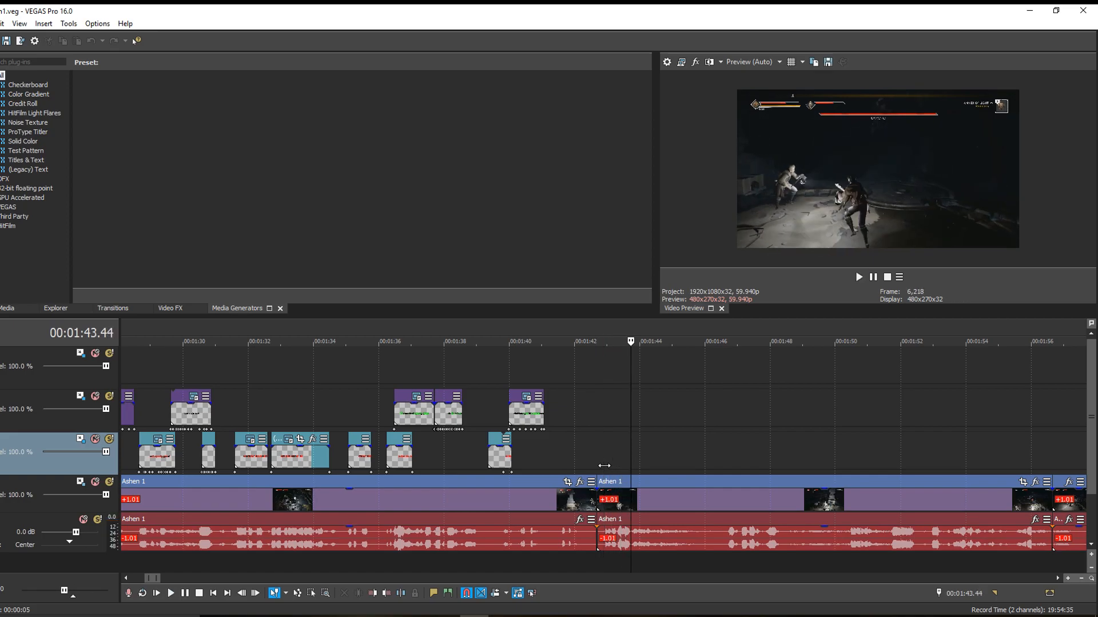
# - Place the playback cursor at 00:01:43.00, just before the speech in the audio waveform
pyautogui.click(606, 460)
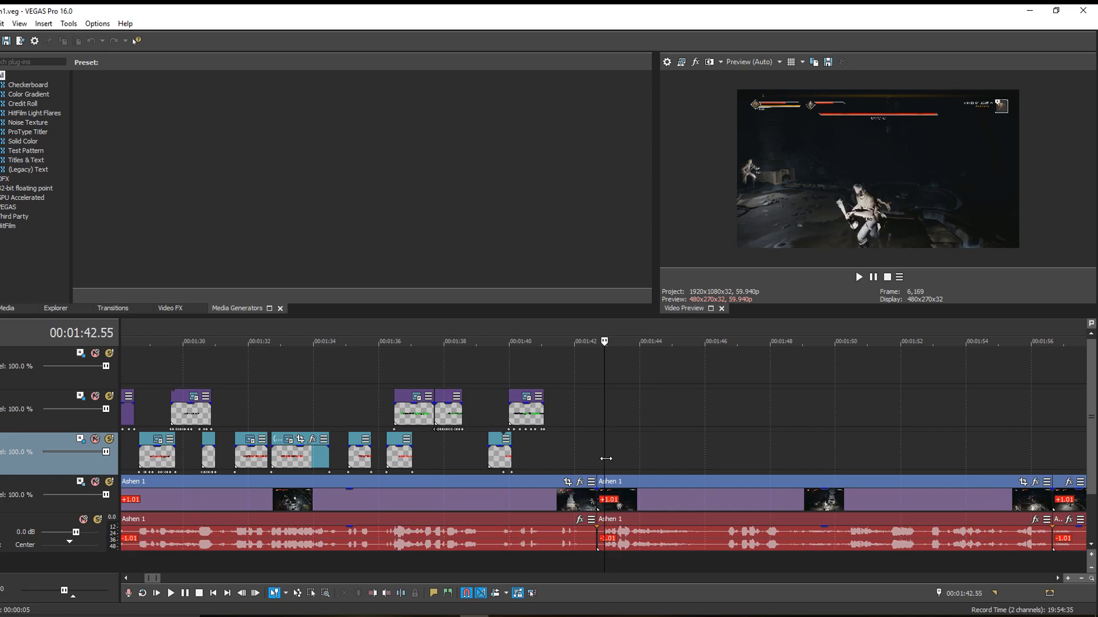
pyautogui.scroll(8, 605, 458)
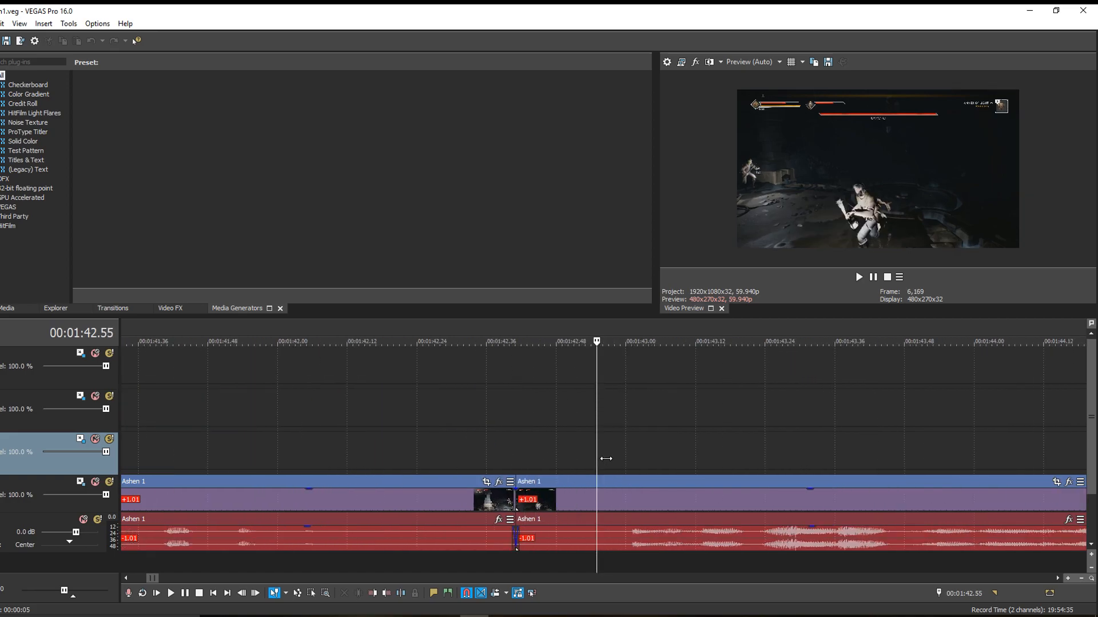
pyautogui.press('Right')
pyautogui.press('Right')
pyautogui.press('Right')
pyautogui.press('Right')
pyautogui.press('Right')
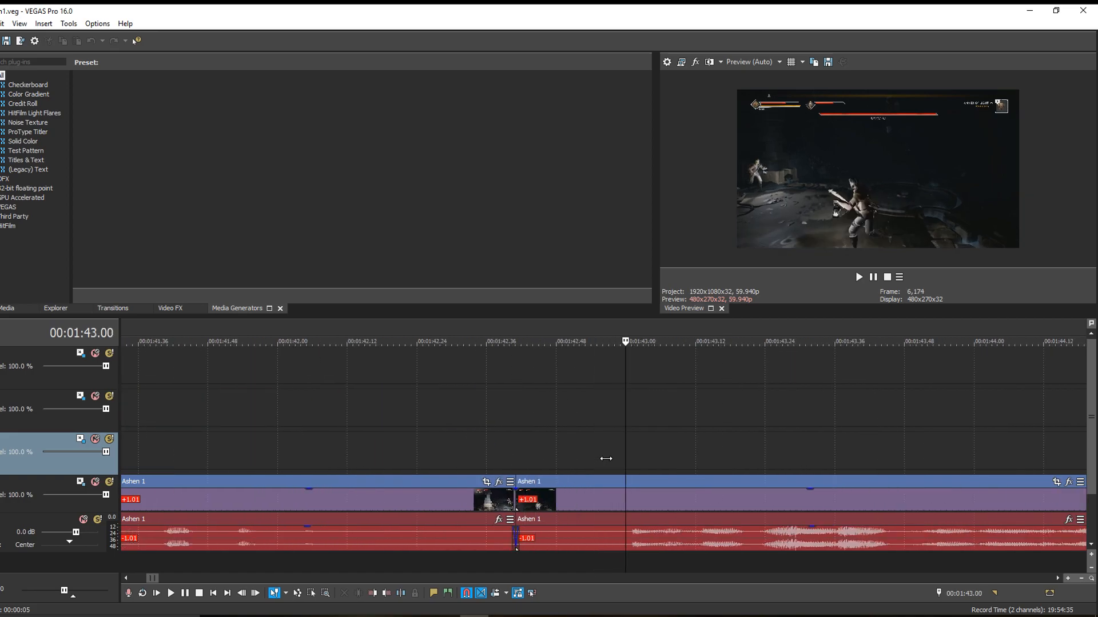
# - Add a (Legacy) Text event with the Jacob preset to the third track at 00:01:43.00
pyautogui.click(19, 171)
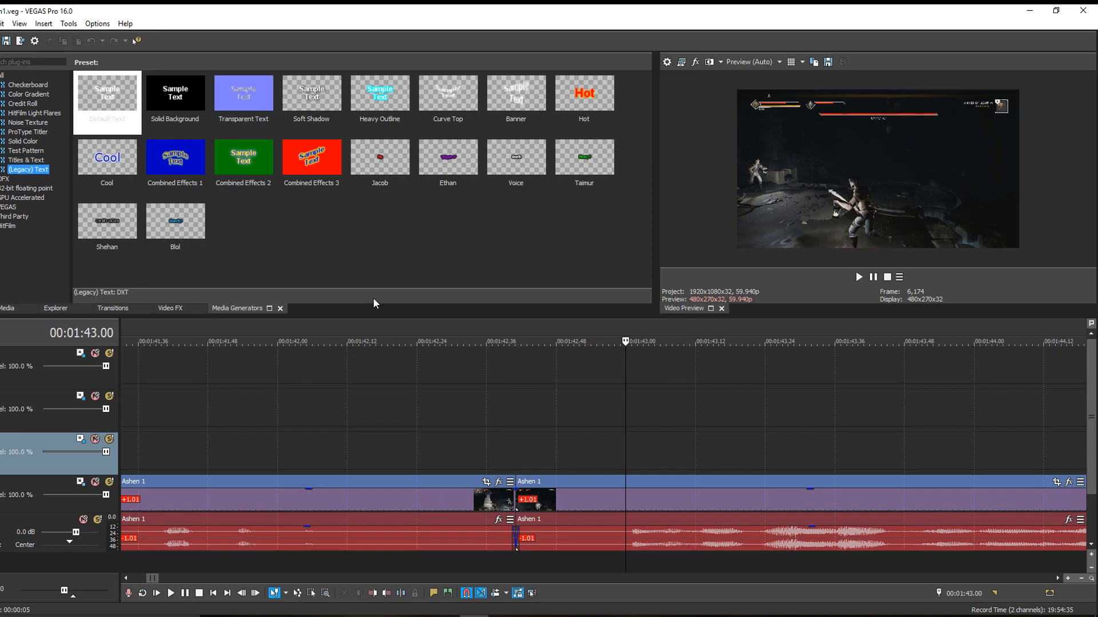
pyautogui.moveTo(376, 182); pyautogui.dragTo(634, 451)
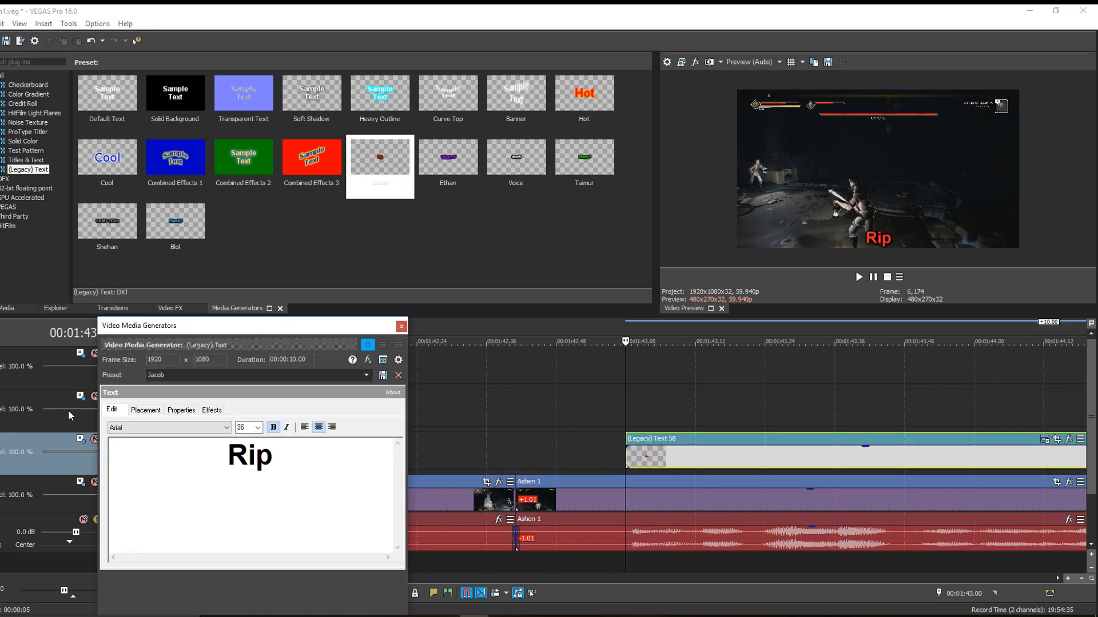
# - Open Track Motion for the new text's track, dock it beside the video preview and widen it slightly
pyautogui.click(79, 436)
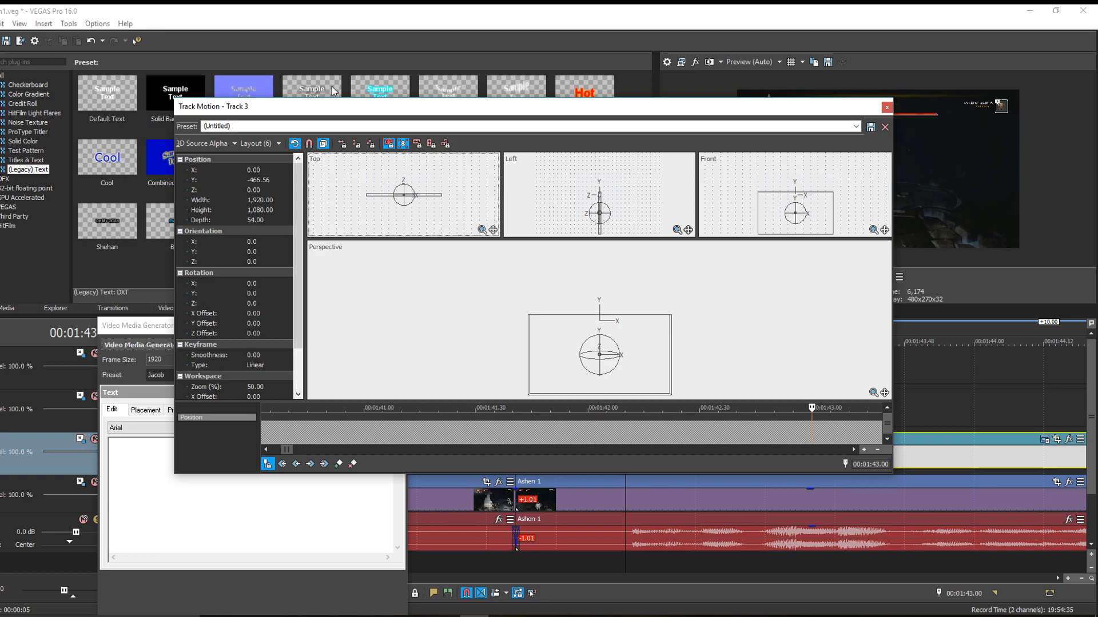
pyautogui.moveTo(310, 112); pyautogui.dragTo(517, 66)
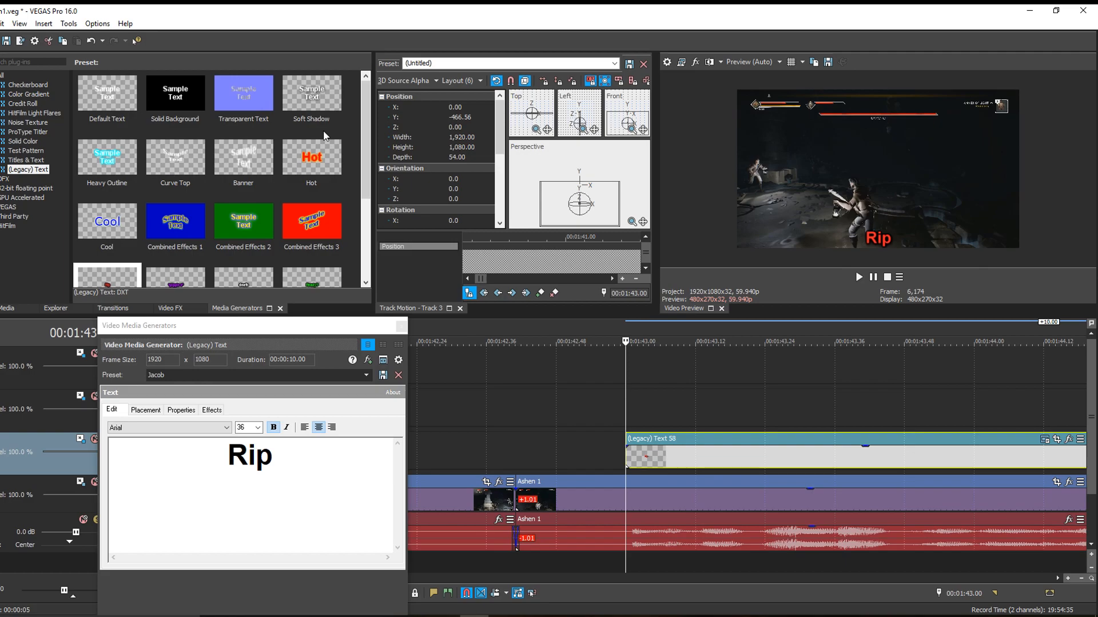
pyautogui.moveTo(372, 164); pyautogui.dragTo(343, 169)
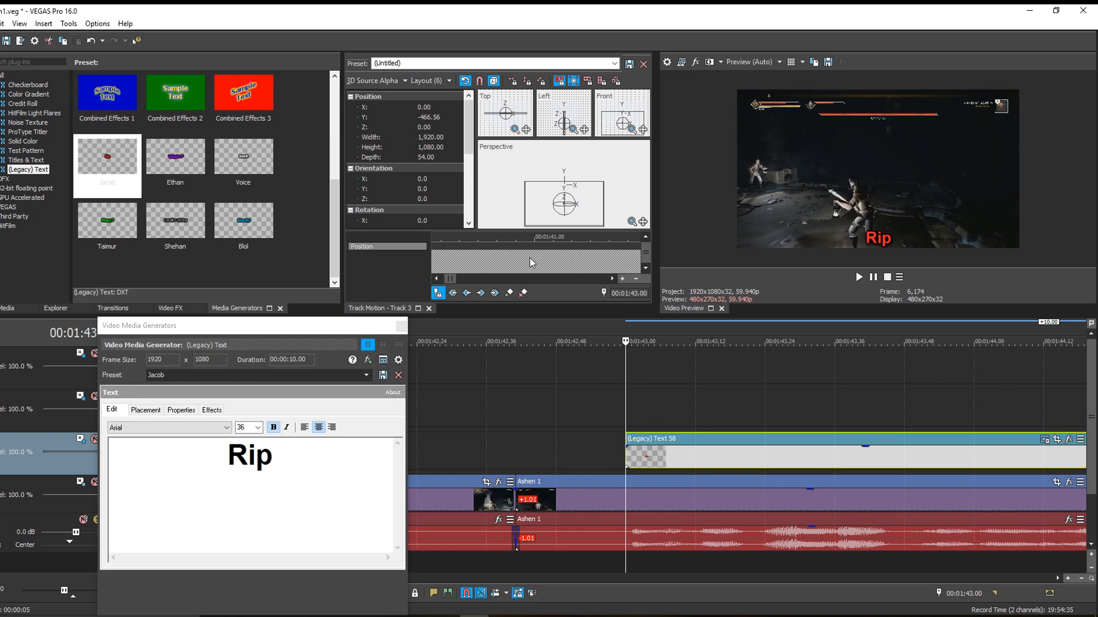
pyautogui.scroll(1, 591, 404)
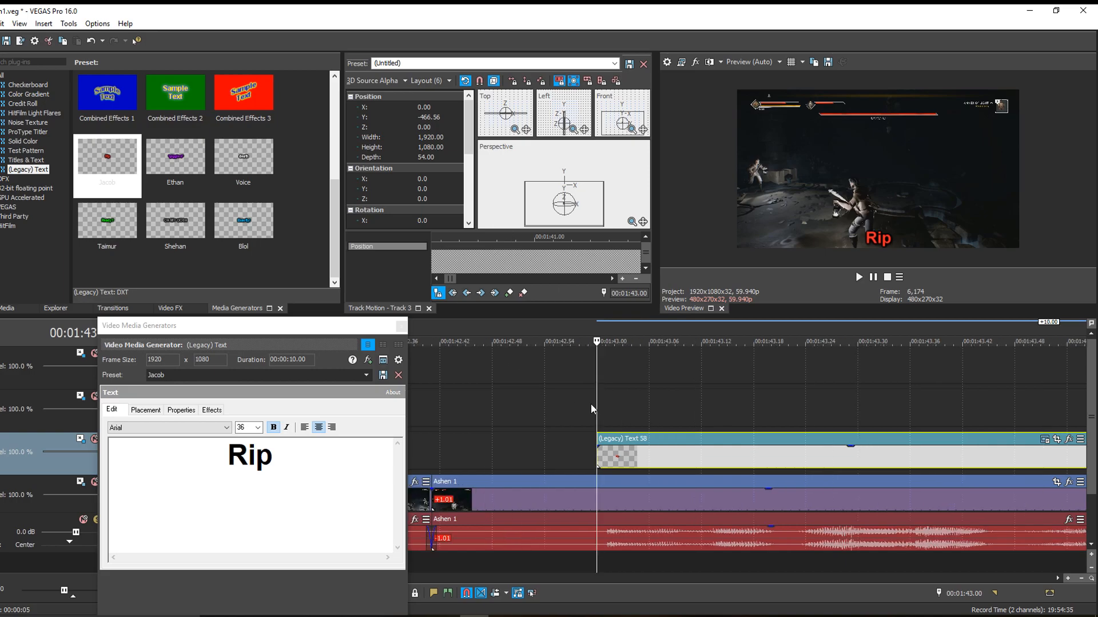
# - Move the new text event's start to 00:01:43.01 and replace its text with "Oh my God"
pyautogui.moveTo(609, 458); pyautogui.dragTo(614, 459)
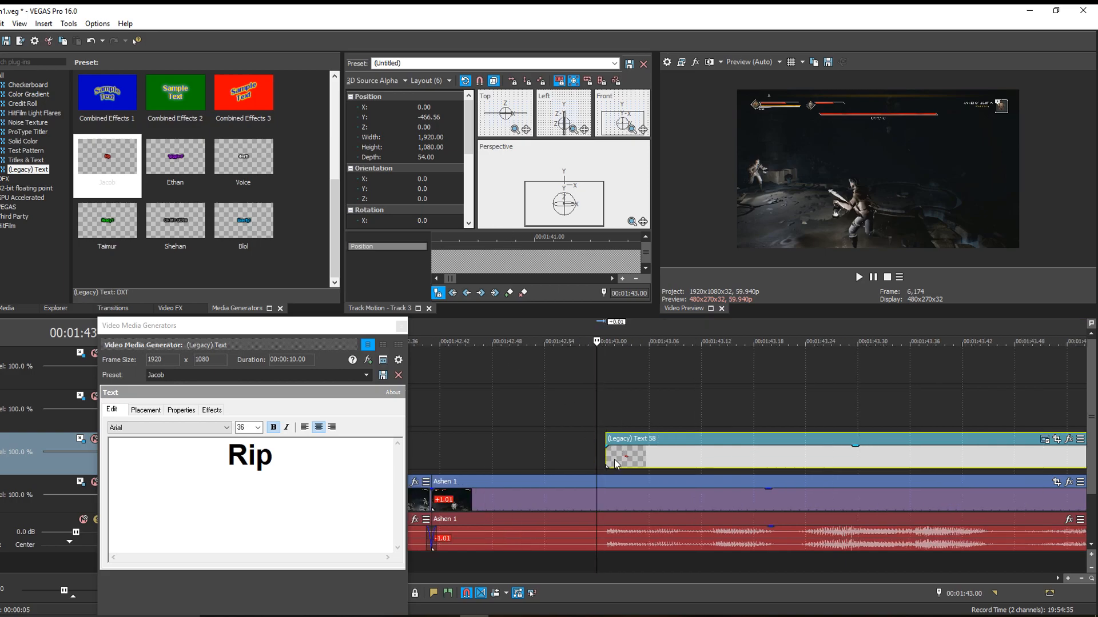
pyautogui.click(605, 461)
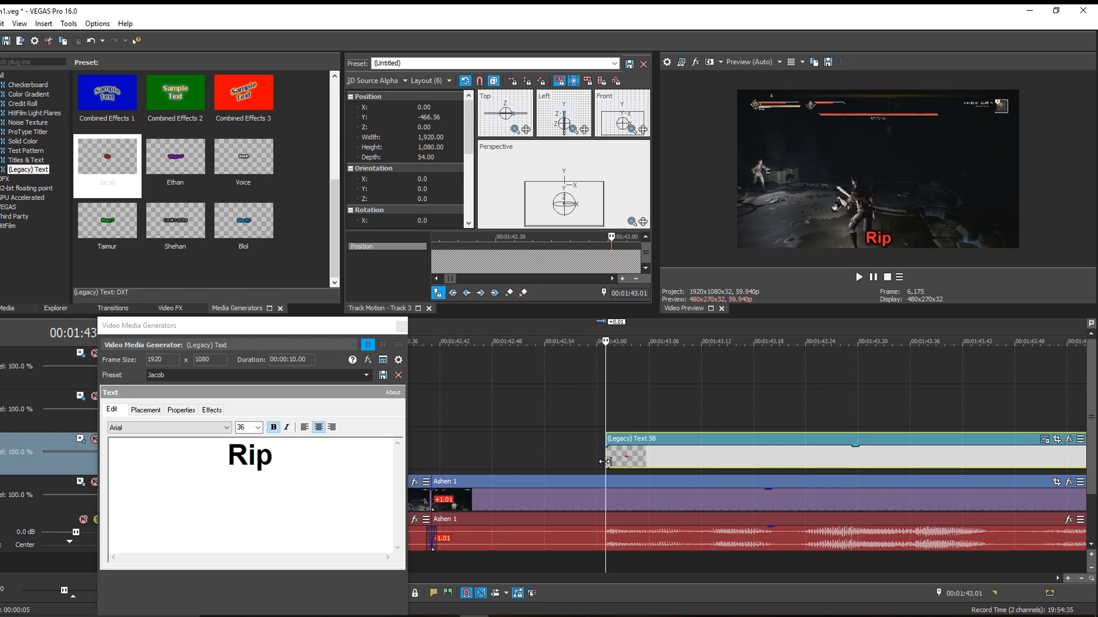
pyautogui.click(276, 484)
pyautogui.hotkey('ctrl', 'a')
pyautogui.write('Oh ')
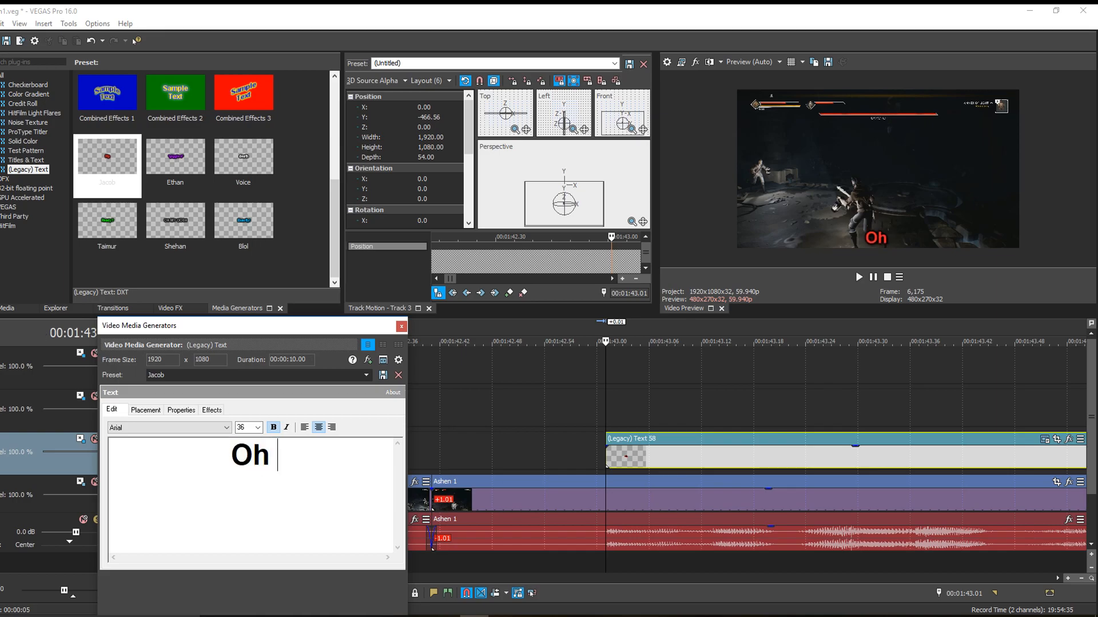
pyautogui.write('my God')
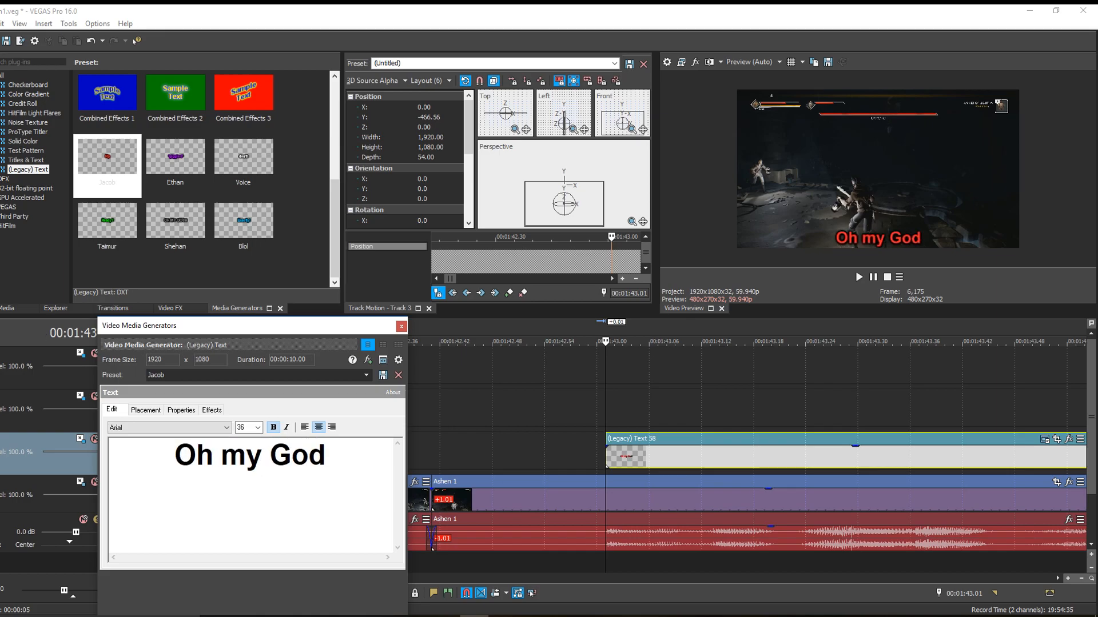
# - Place the caption above the distant character at 00:01:43.01 in Track Motion, at X about -772 and Y about 120
pyautogui.click(543, 190)
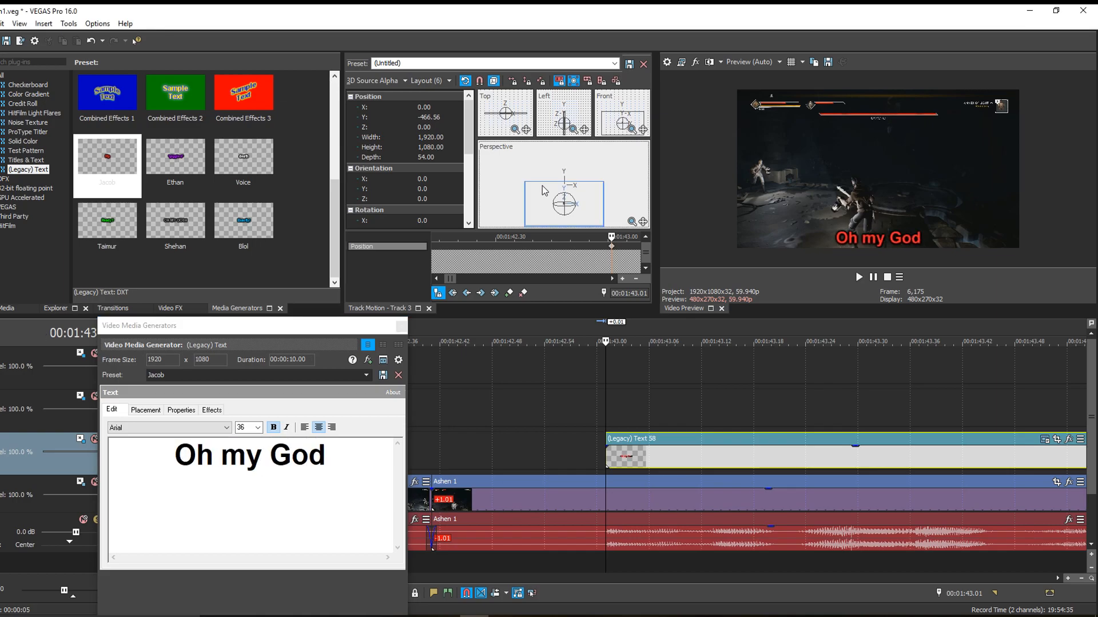
pyautogui.moveTo(543, 190); pyautogui.dragTo(525, 190)
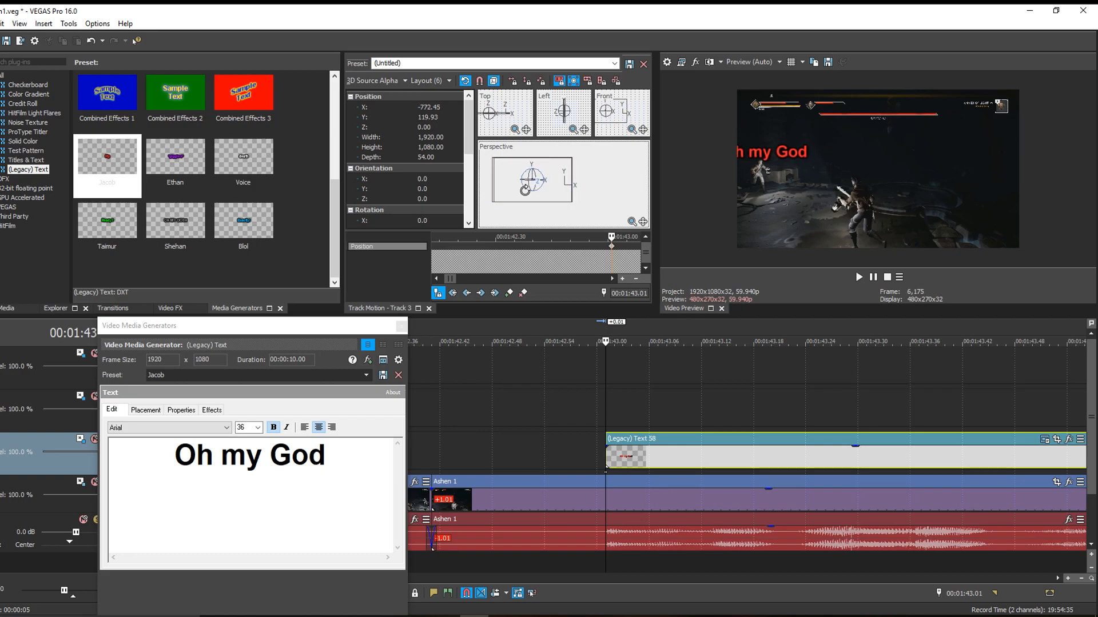
# - Play the caption to find the end of the spoken line, split the text event at 00:01:43.45 and delete the remainder
pyautogui.click(606, 416)
pyautogui.press('space')
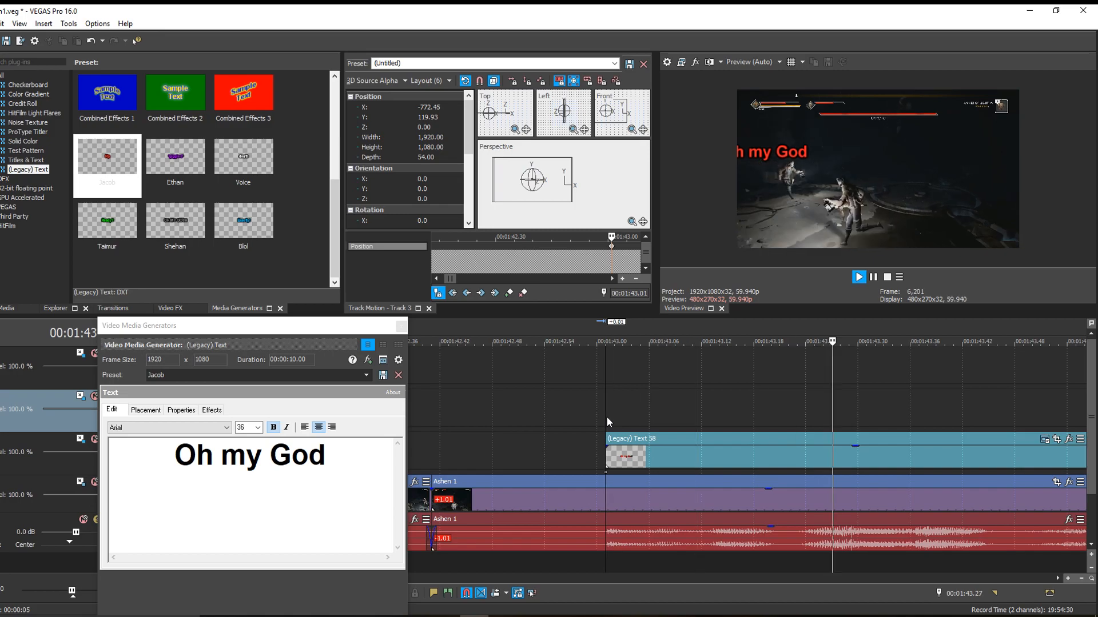
pyautogui.press('Return')
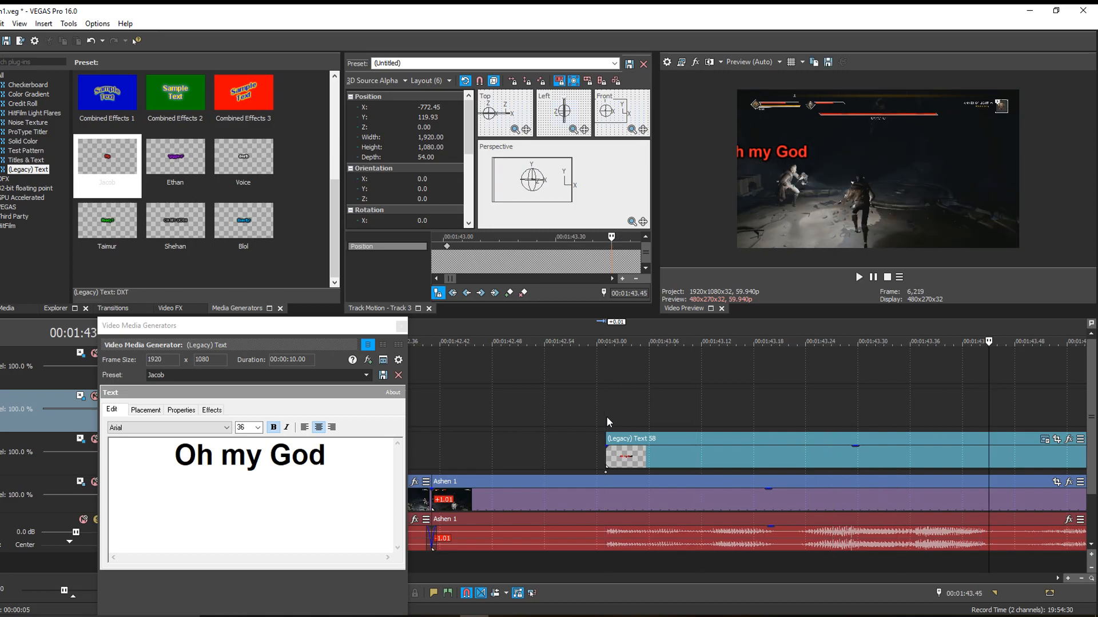
pyautogui.click(991, 463)
pyautogui.press('s')
pyautogui.press('Delete')
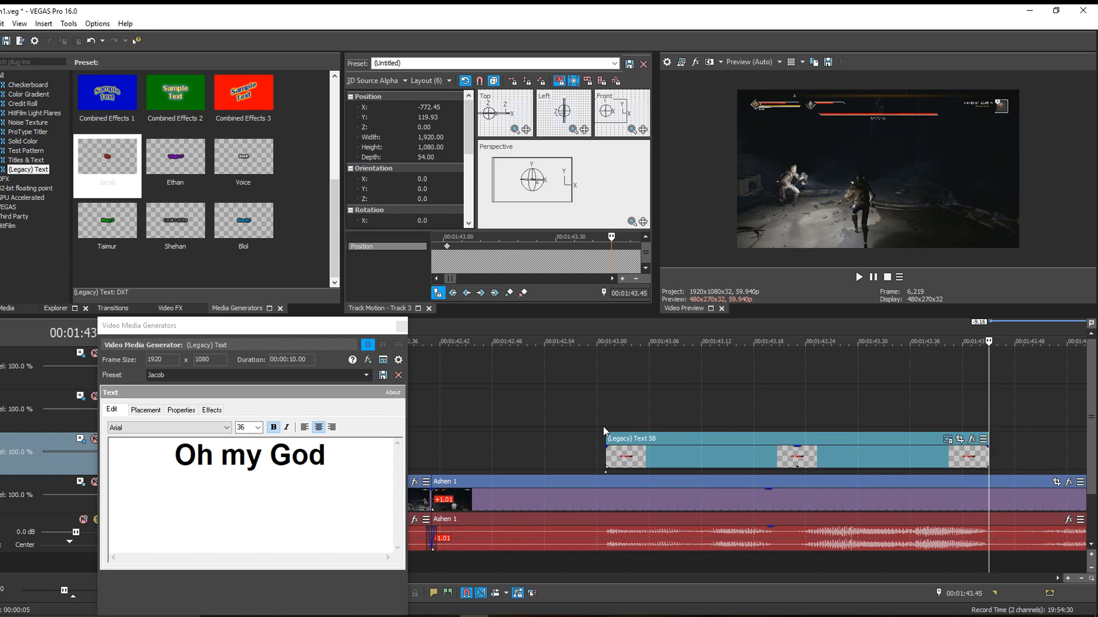
# - Step through the captioned section frame by frame from 00:01:43.01 to examine how the character moves relative to the text
pyautogui.click(610, 431)
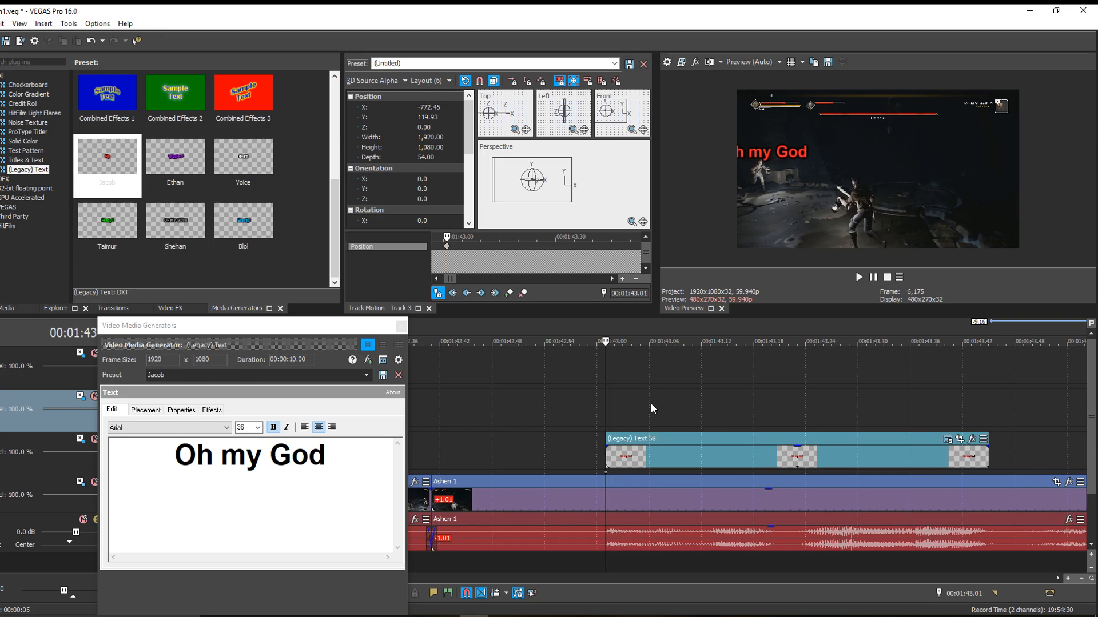
pyautogui.press('Right')
pyautogui.press('Right')
pyautogui.press('Right')
pyautogui.press('Right')
pyautogui.press('Right')
pyautogui.press('Right')
pyautogui.press('Right')
pyautogui.press('Right')
pyautogui.press('Right')
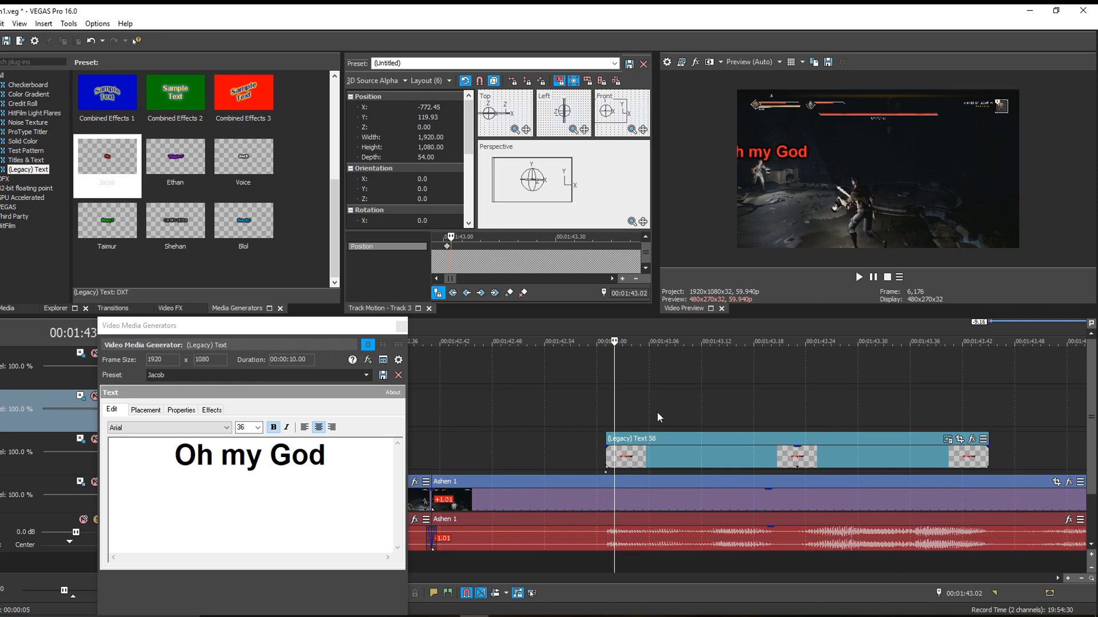
pyautogui.press('Right')
pyautogui.press('Right')
pyautogui.press('Right')
pyautogui.press('Right')
pyautogui.press('Right')
pyautogui.press('Right')
pyautogui.press('Right')
pyautogui.press('Right')
pyautogui.press('Right')
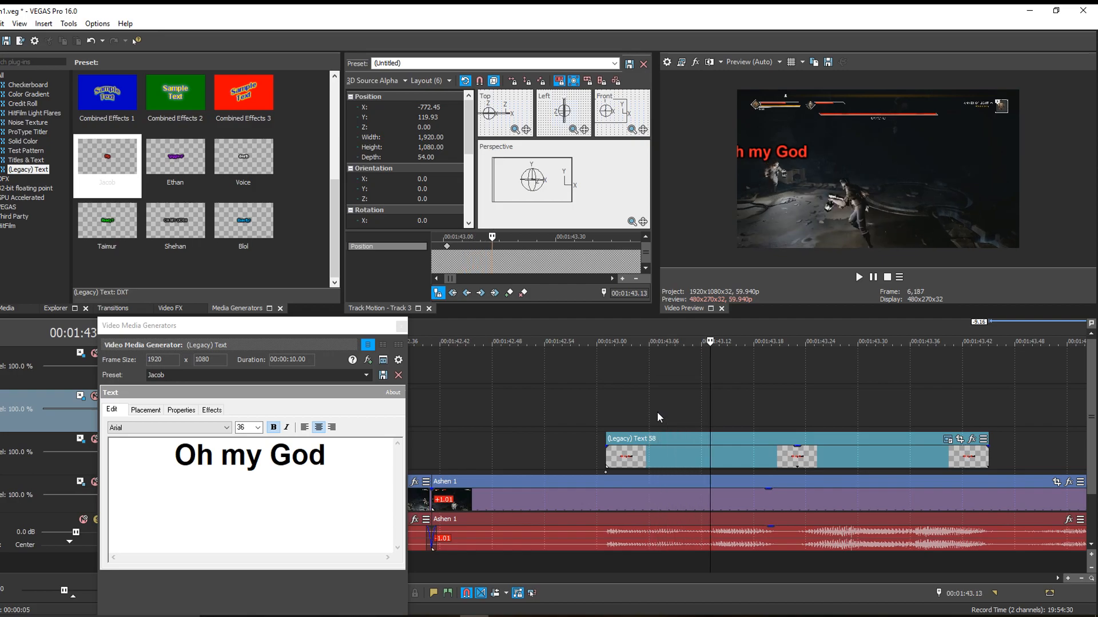
pyautogui.press('Right')
pyautogui.press('Right')
pyautogui.press('Right')
pyautogui.press('Right')
pyautogui.press('Right')
pyautogui.press('Right')
pyautogui.press('Right')
pyautogui.press('Right')
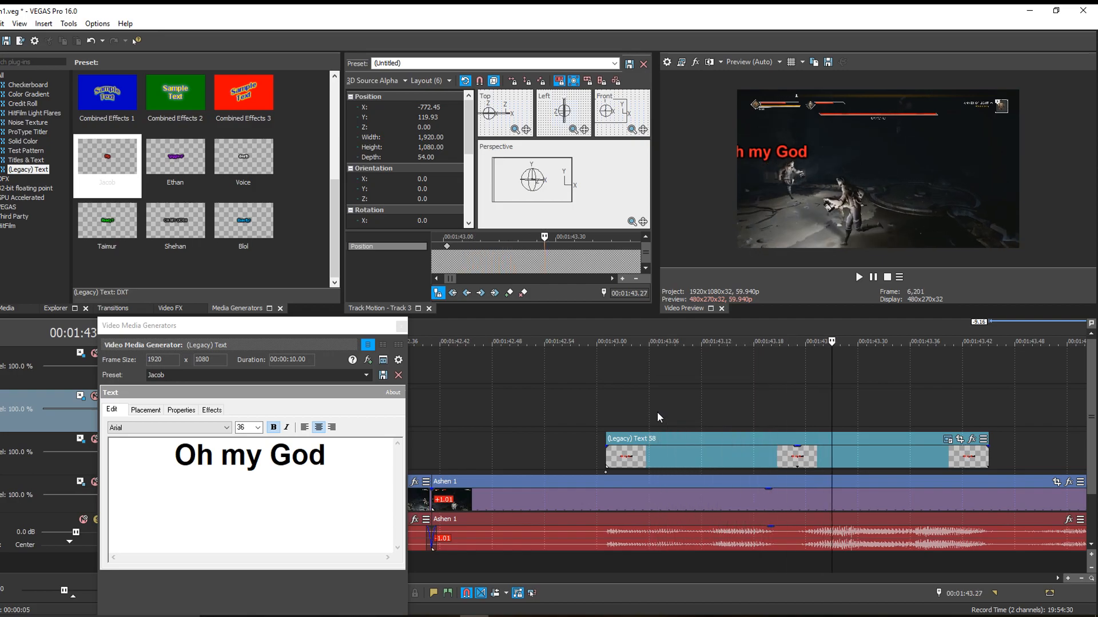
# - Add a Track Motion keyframe at 00:01:43.23 with the caption shifted over the character, at X about -558
pyautogui.click(797, 419)
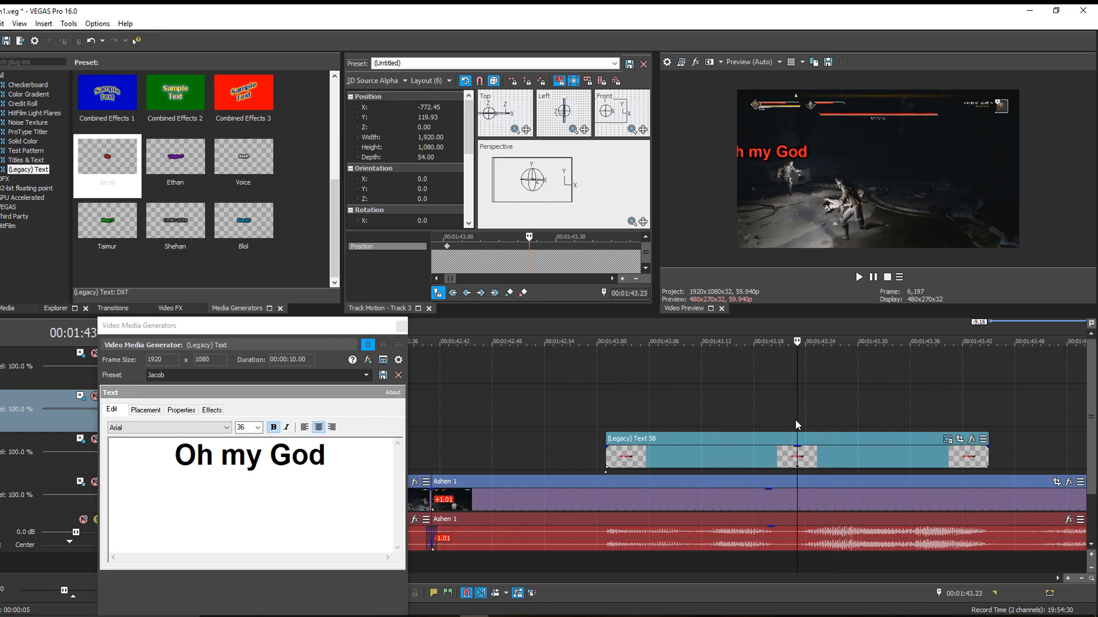
pyautogui.click(563, 199)
pyautogui.press('Right')
pyautogui.press('Right')
pyautogui.press('Right')
pyautogui.press('Right')
pyautogui.press('Right')
pyautogui.press('Right')
pyautogui.press('Right')
pyautogui.press('Right')
pyautogui.press('Right')
pyautogui.press('Right')
pyautogui.press('Right')
pyautogui.press('Right')
pyautogui.press('Right')
pyautogui.press('Right')
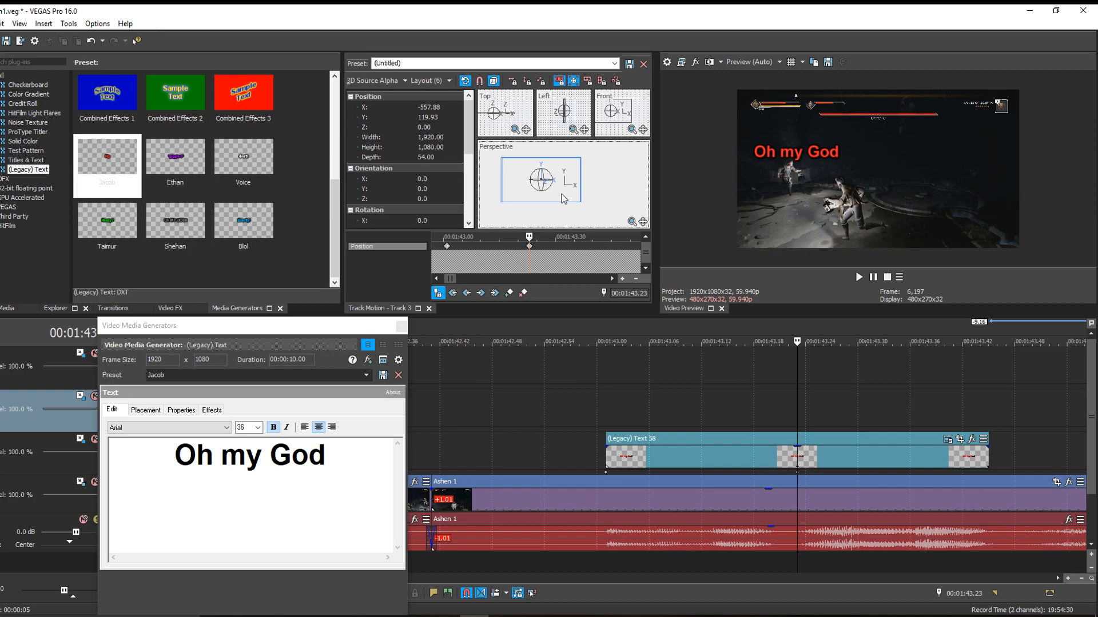
# - Compare the caption's start with 00:01:43.23, and set the position of the latter keyframe to Y 110 and X -560
pyautogui.click(606, 417)
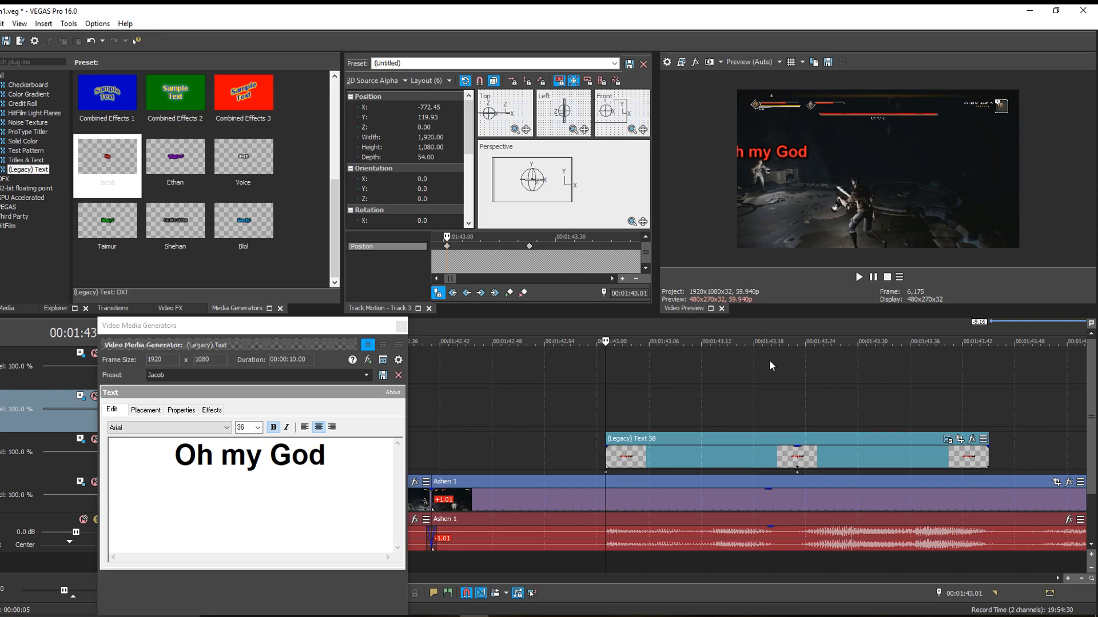
pyautogui.click(798, 420)
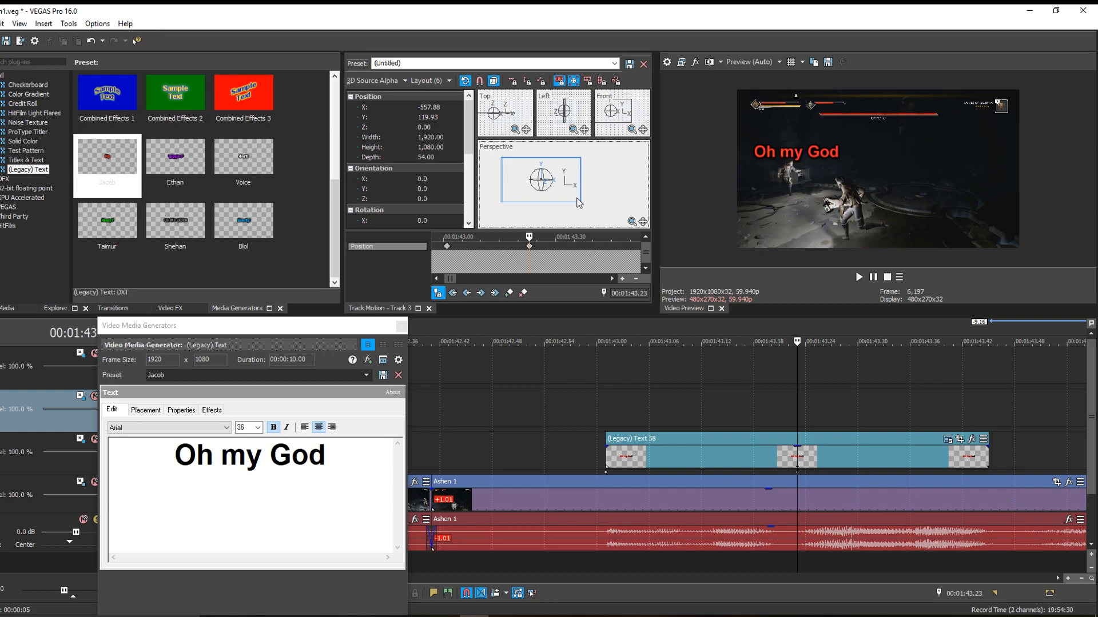
pyautogui.moveTo(577, 201); pyautogui.dragTo(576, 202)
pyautogui.hotkey('ctrl', 'z')
pyautogui.click(429, 118)
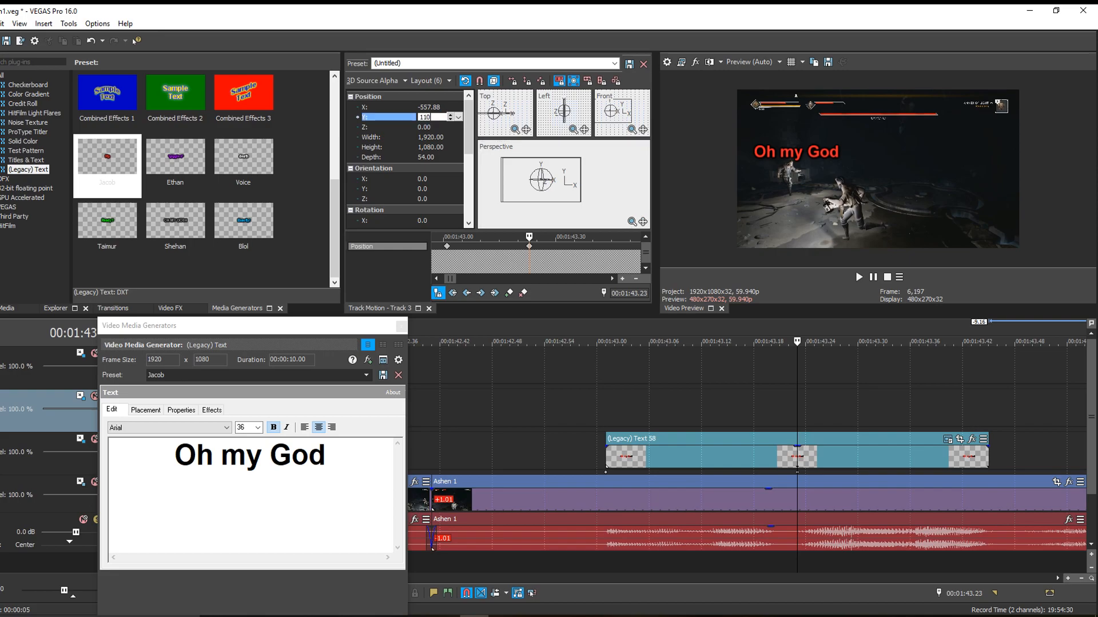
pyautogui.press('Return')
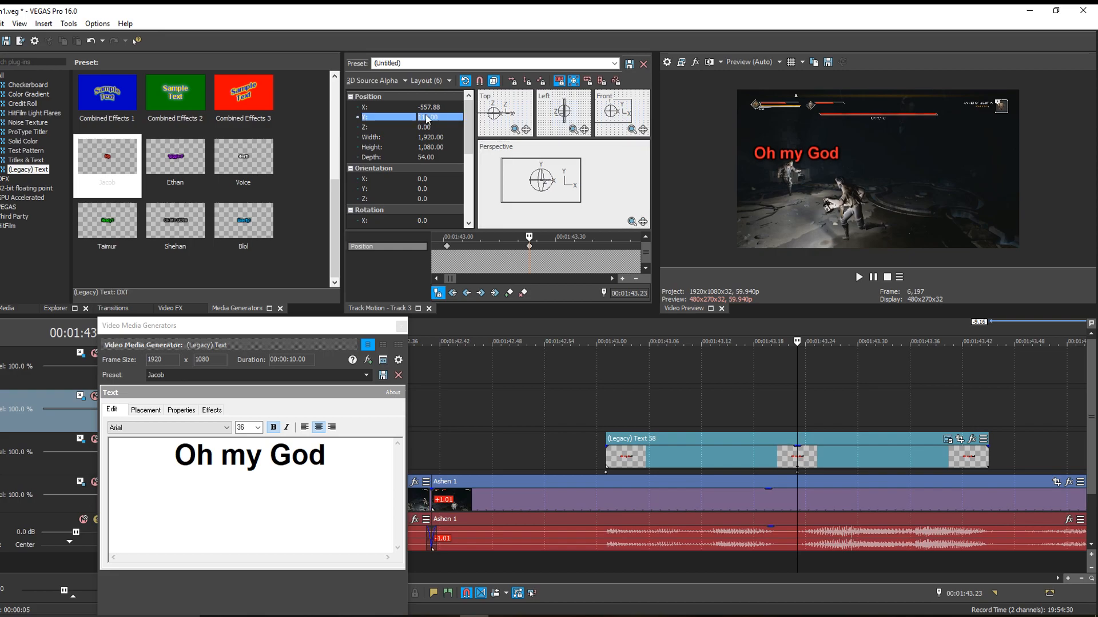
pyautogui.click(428, 107)
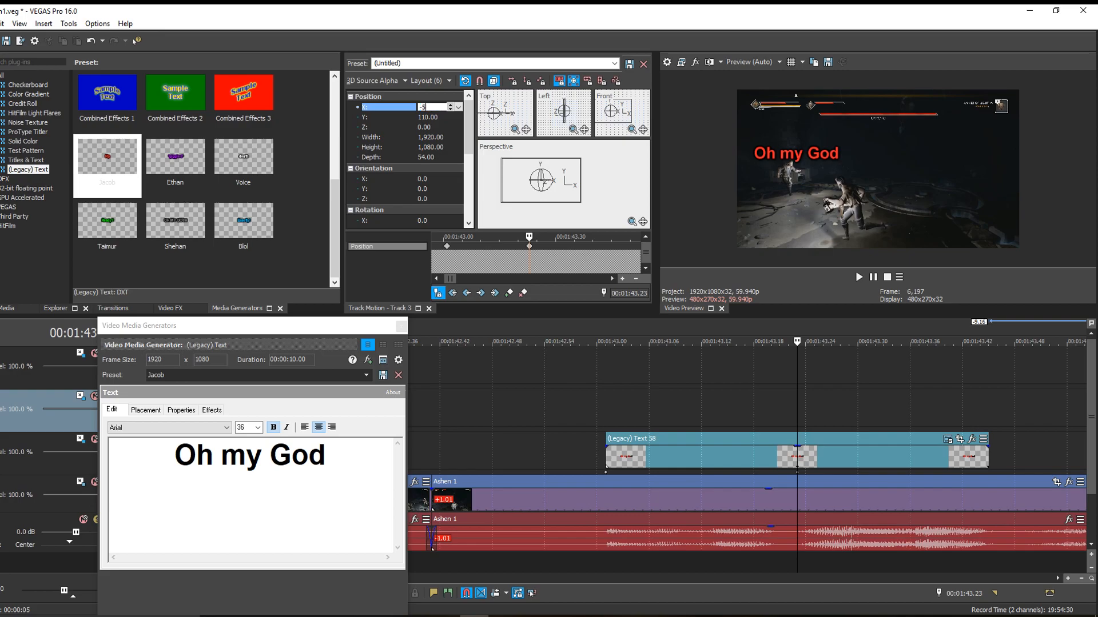
pyautogui.press('Return')
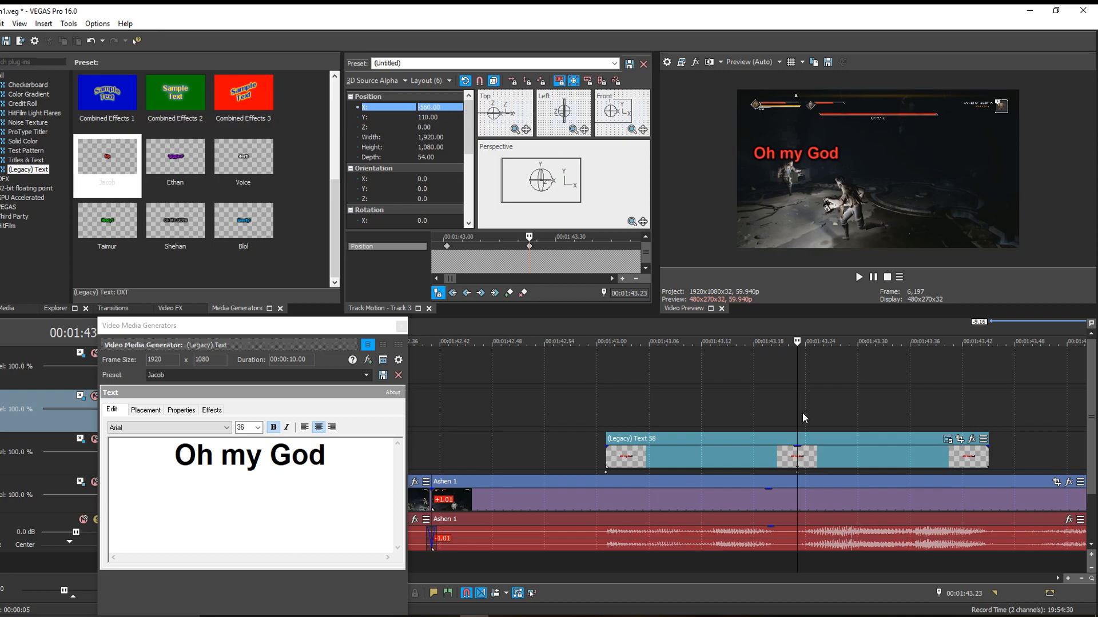
# - Keyframe the caption at 00:01:43.45 to X about -531 and Y about 81, extending the text event for preview and trimming it back
pyautogui.click(983, 414)
pyautogui.click(986, 417)
pyautogui.moveTo(987, 457); pyautogui.dragTo(996, 458)
pyautogui.moveTo(559, 197); pyautogui.dragTo(564, 196)
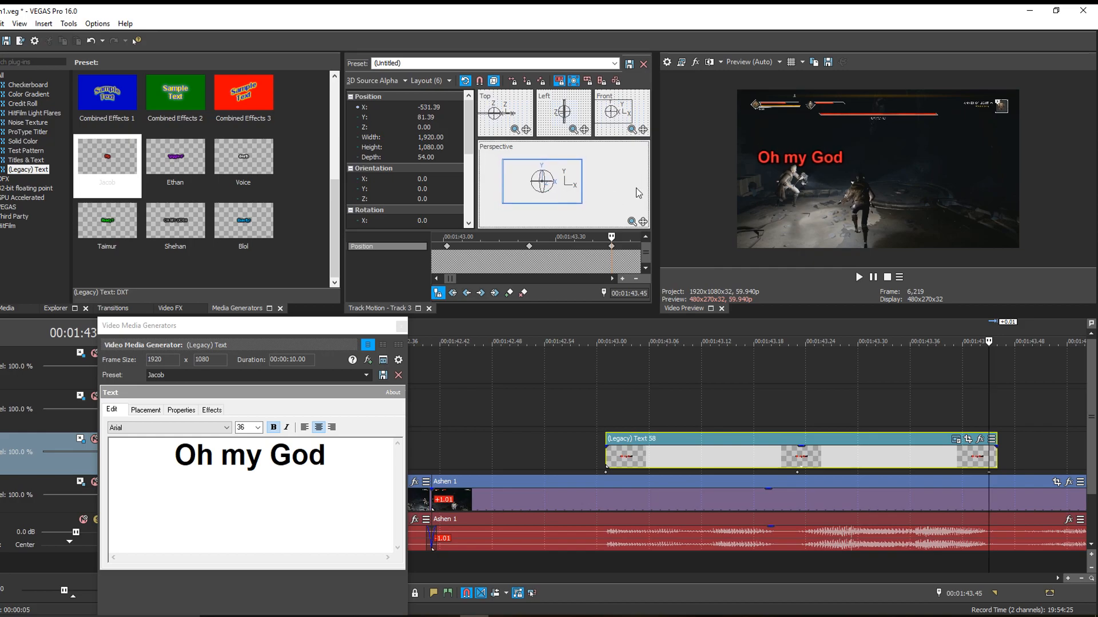
pyautogui.moveTo(994, 451); pyautogui.dragTo(988, 452)
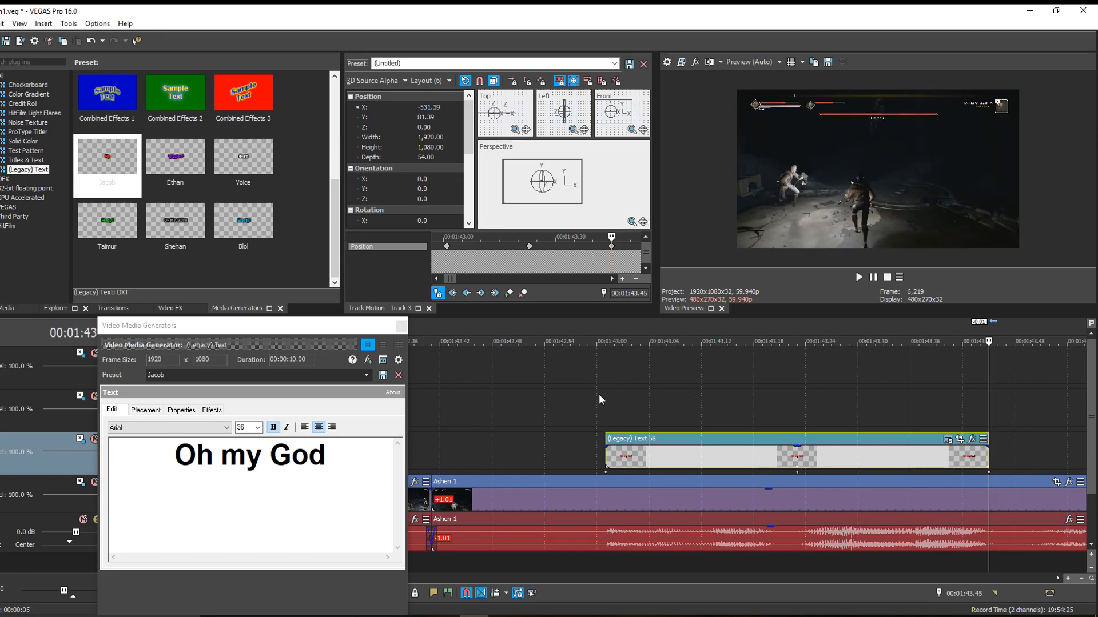
# - Play the captioned section from before the text and check how well it follows the character
pyautogui.click(566, 412)
pyautogui.press('space')
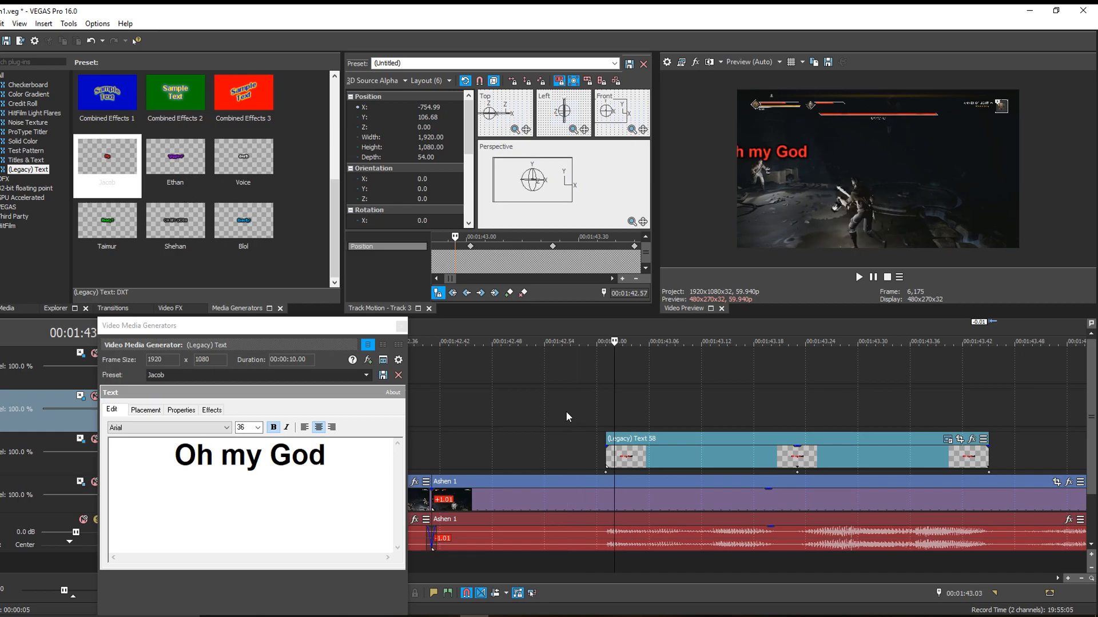
pyautogui.click(485, 404)
pyautogui.press('space')
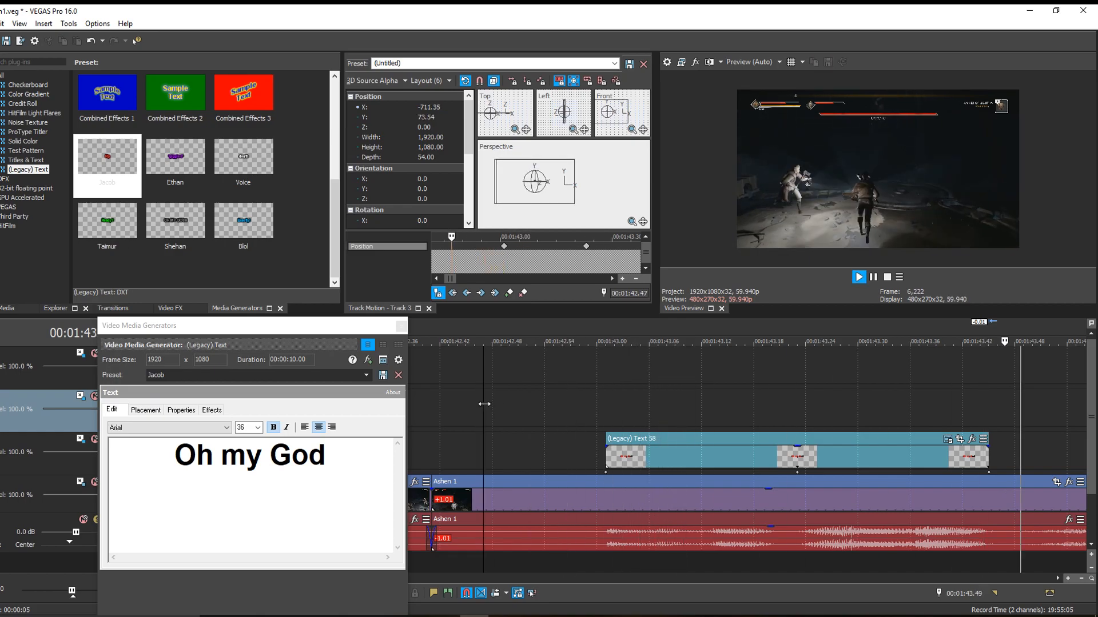
pyautogui.press('Return')
pyautogui.click(602, 414)
pyautogui.press('space')
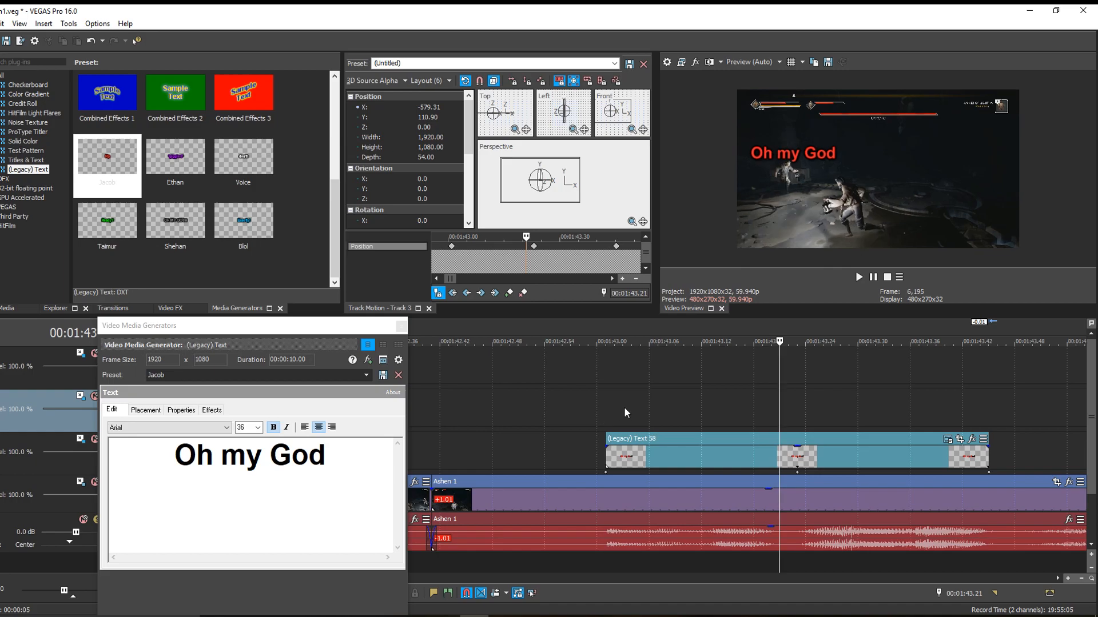
# - Add position keyframes at 00:01:43.12, with the caption moved to X about -681, and at 00:01:43.33
pyautogui.click(701, 414)
pyautogui.moveTo(558, 196); pyautogui.dragTo(554, 196)
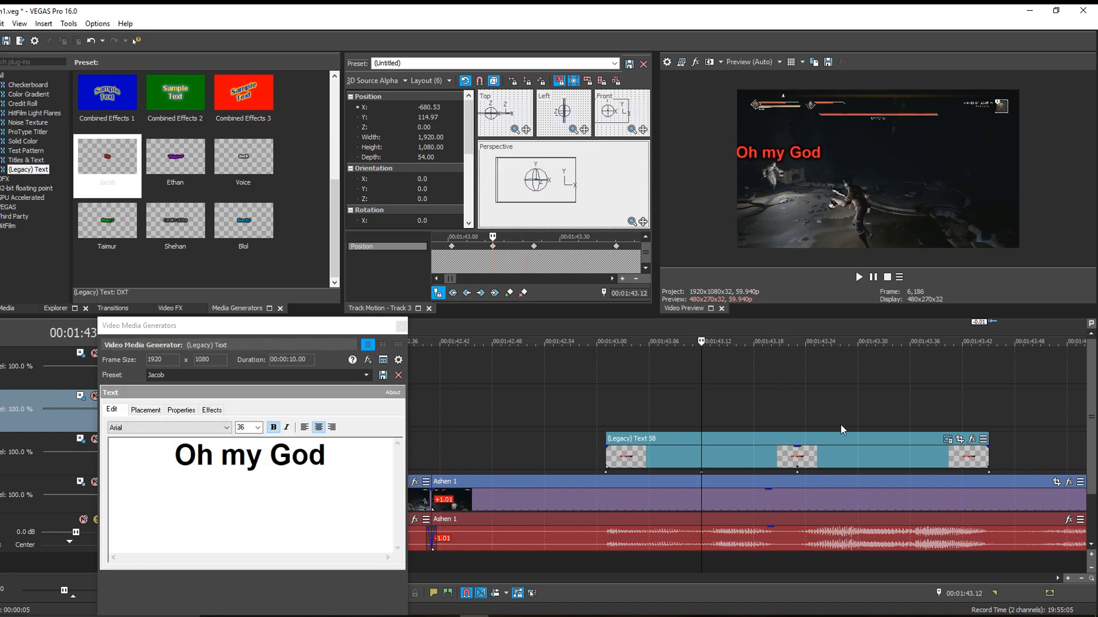
pyautogui.click(884, 427)
pyautogui.click(555, 176)
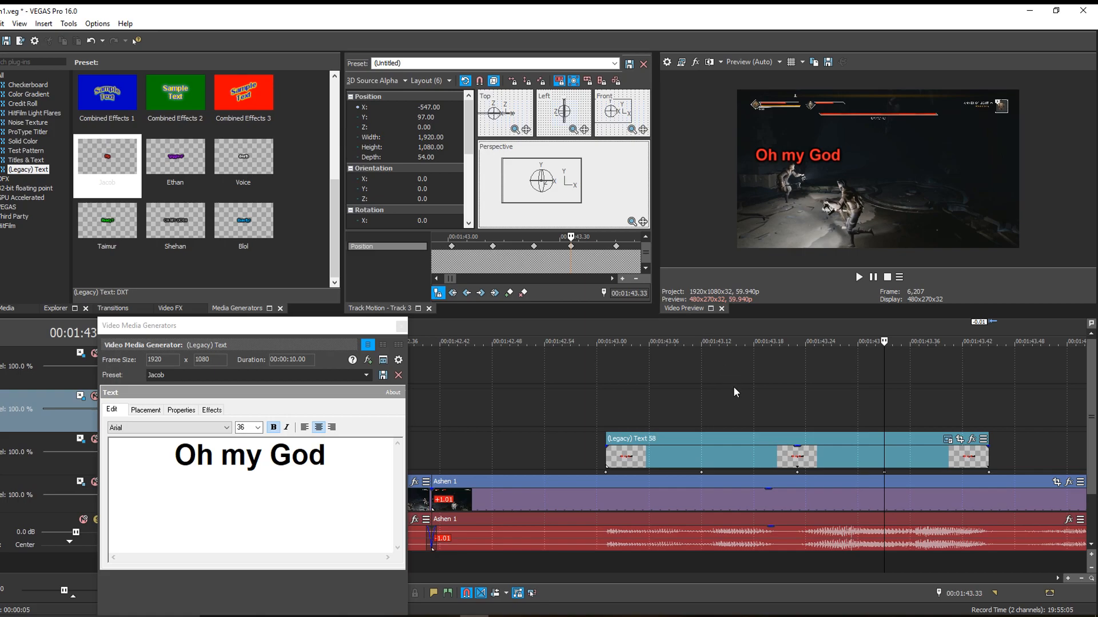
# - Check the motion between keyframes, and keyframe the caption at 00:01:43.38 to X about -555 and at 00:01:43.43 to X about -552
pyautogui.click(746, 403)
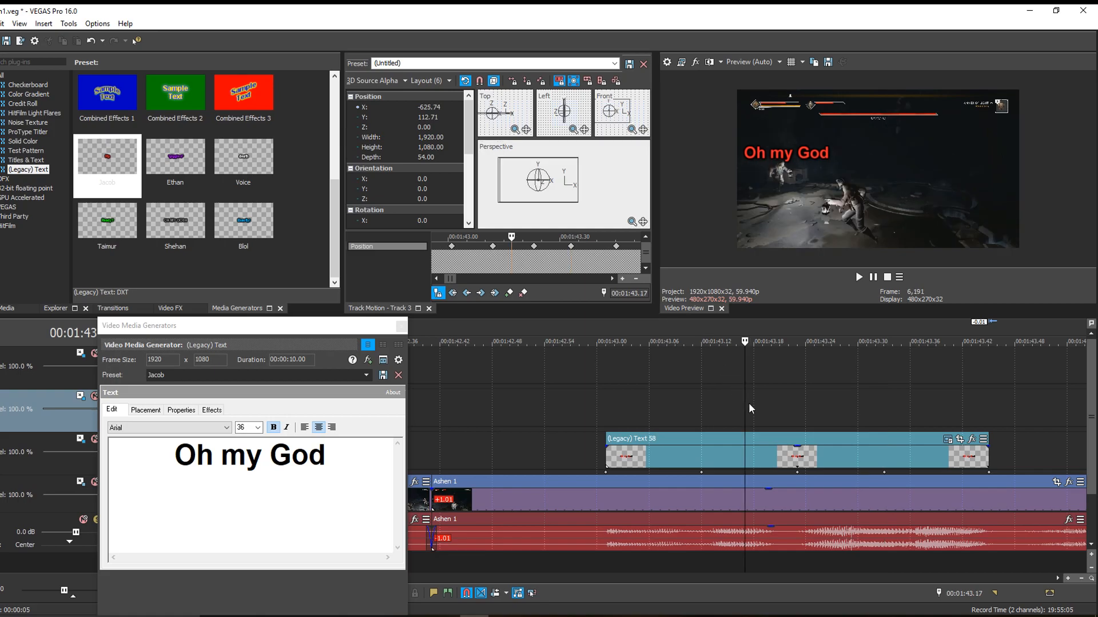
pyautogui.click(653, 415)
pyautogui.click(927, 403)
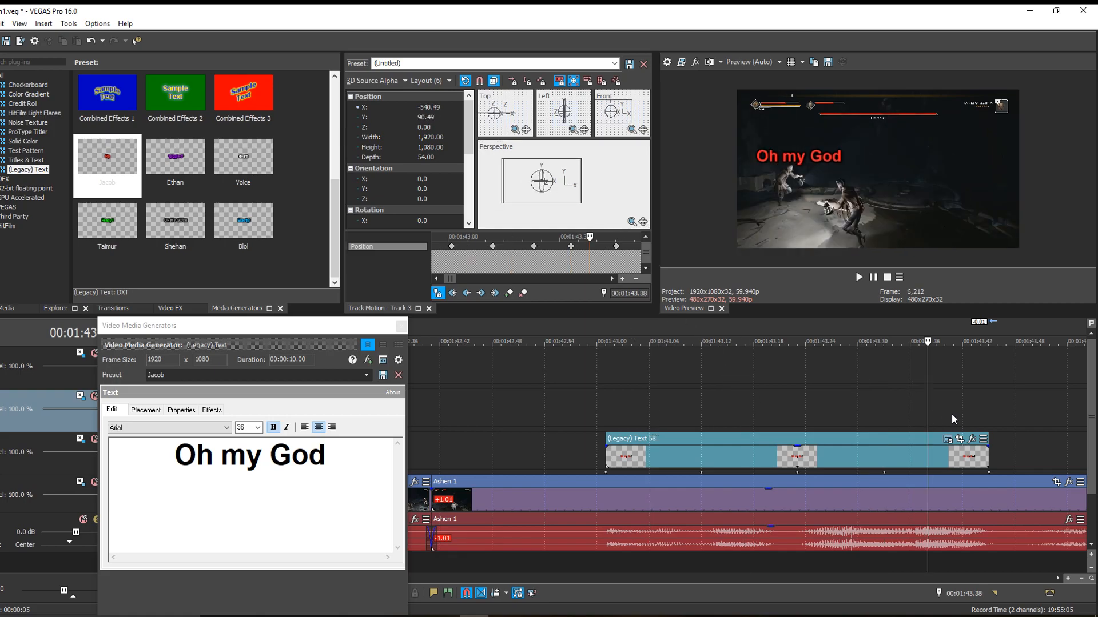
pyautogui.moveTo(562, 196); pyautogui.dragTo(560, 196)
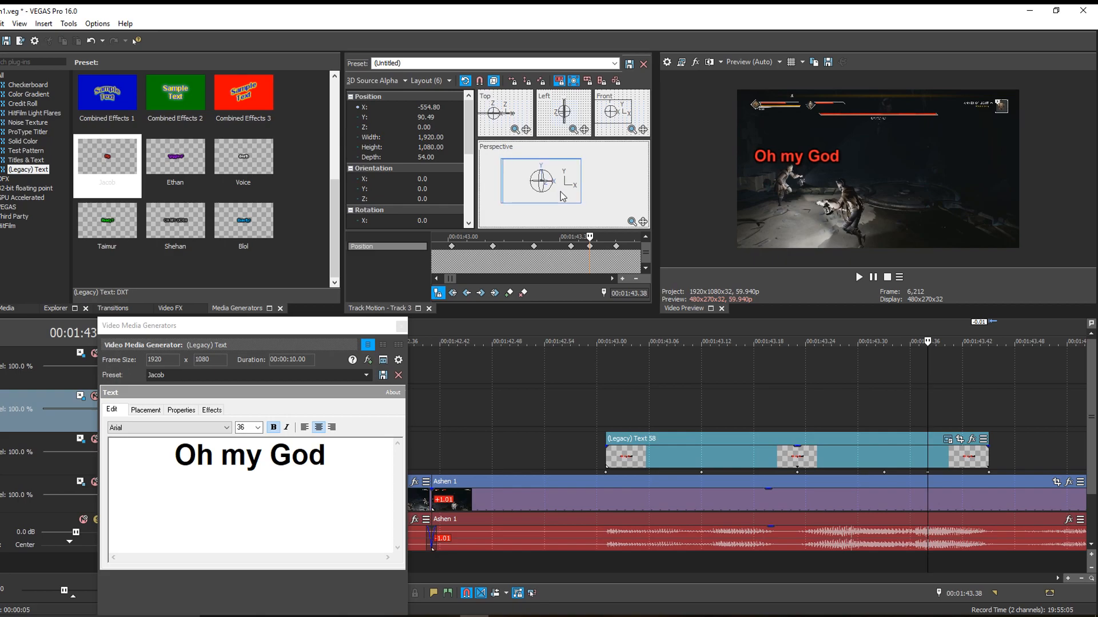
pyautogui.click(971, 408)
pyautogui.moveTo(544, 183); pyautogui.dragTo(545, 184)
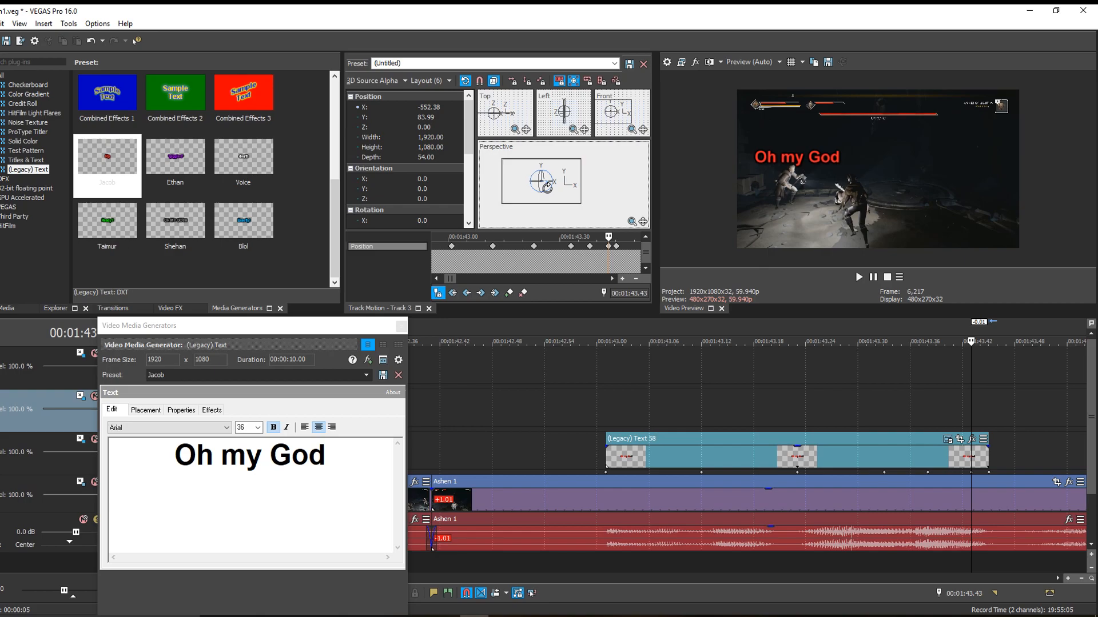
# - Play the footage after the "Oh my God" caption to find the next spoken line in the audio
pyautogui.scroll(-3, 1028, 482)
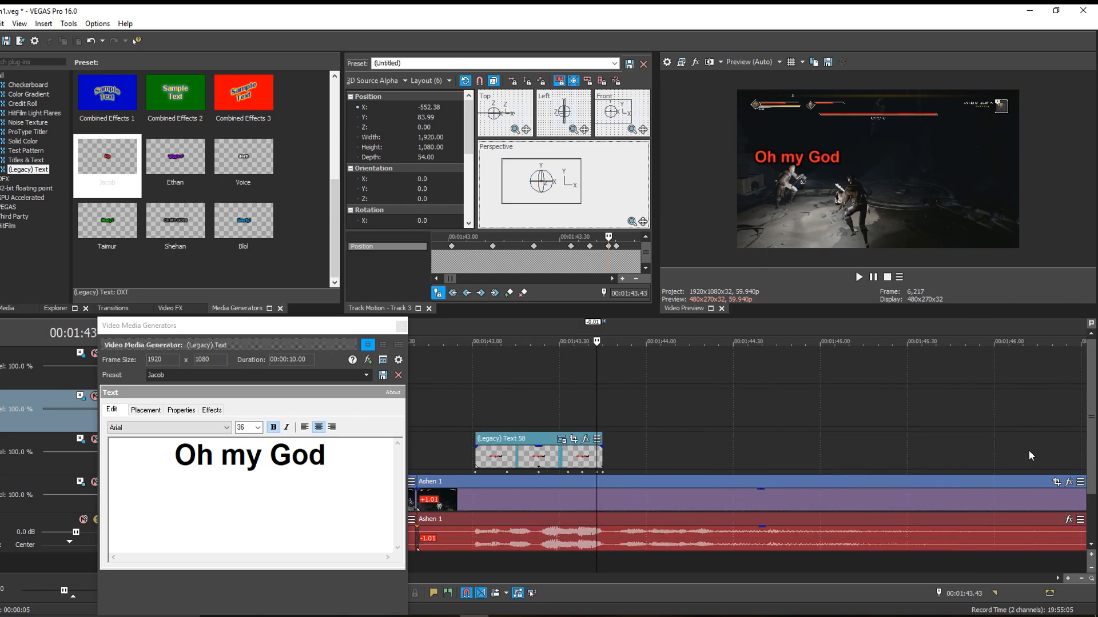
pyautogui.click(630, 452)
pyautogui.press('space')
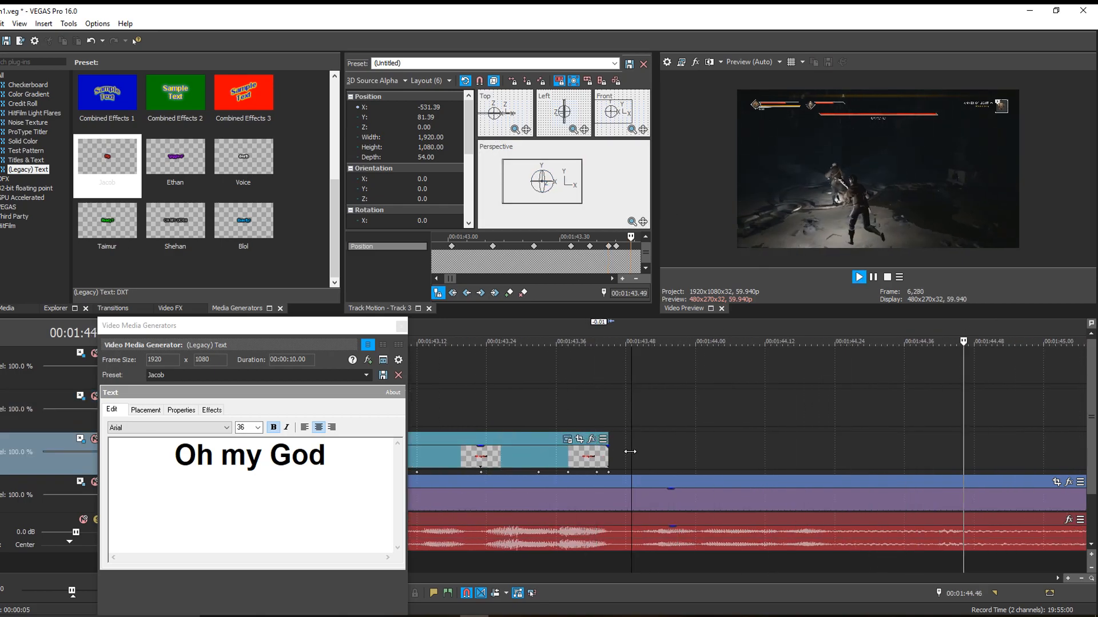
pyautogui.press('space')
pyautogui.click(533, 460)
pyautogui.press('space')
pyautogui.press('space')
pyautogui.scroll(-5, 529, 462)
pyautogui.click(454, 462)
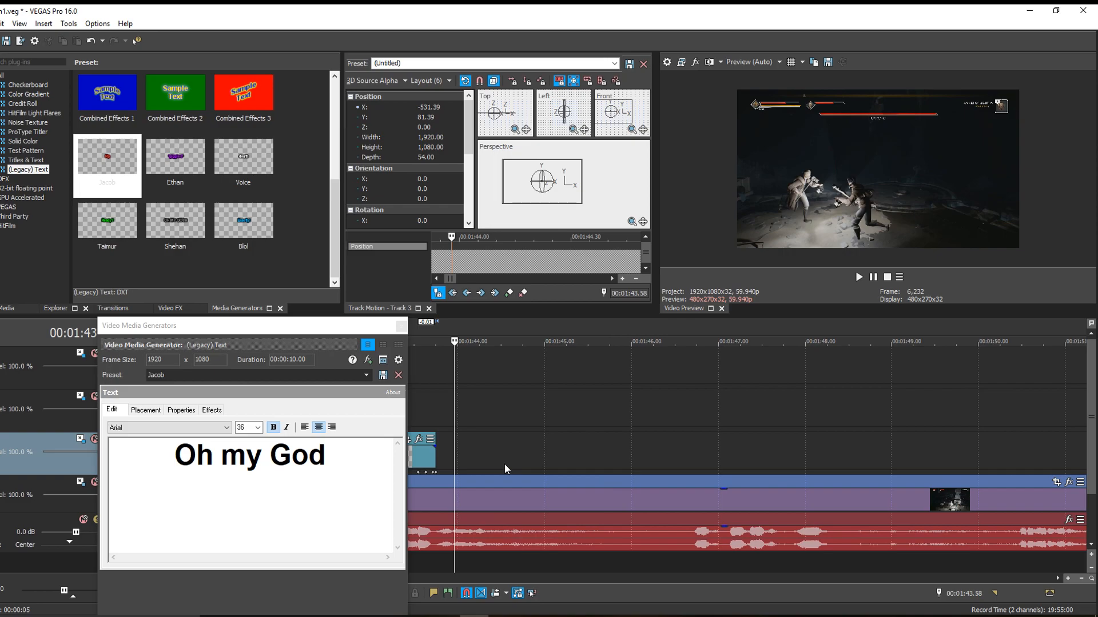
pyautogui.scroll(3, 515, 463)
pyautogui.press('space')
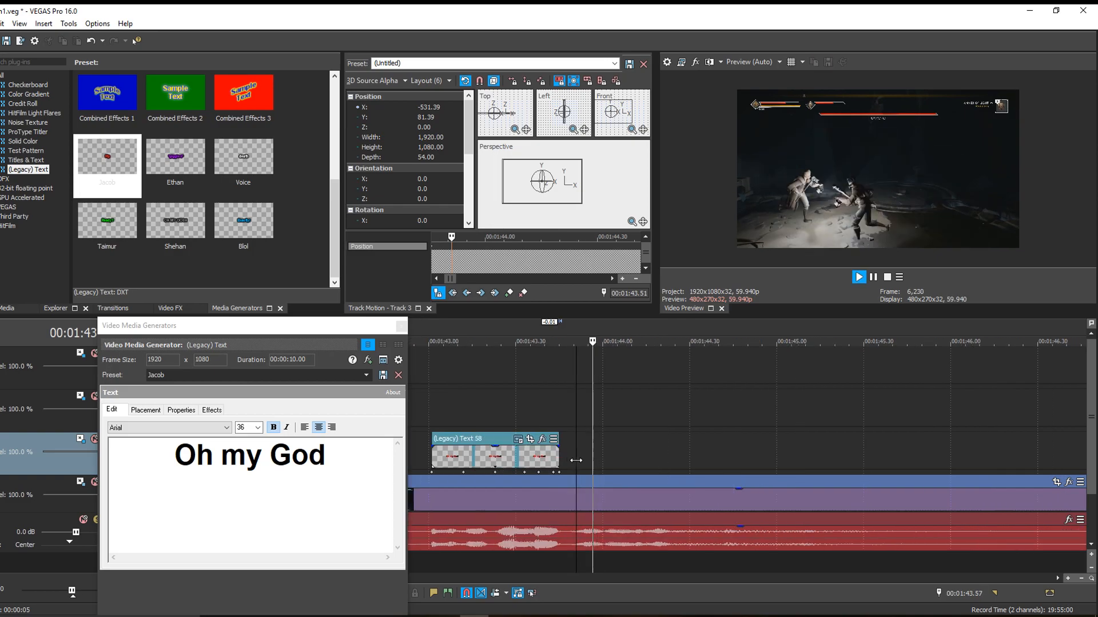
pyautogui.press('space')
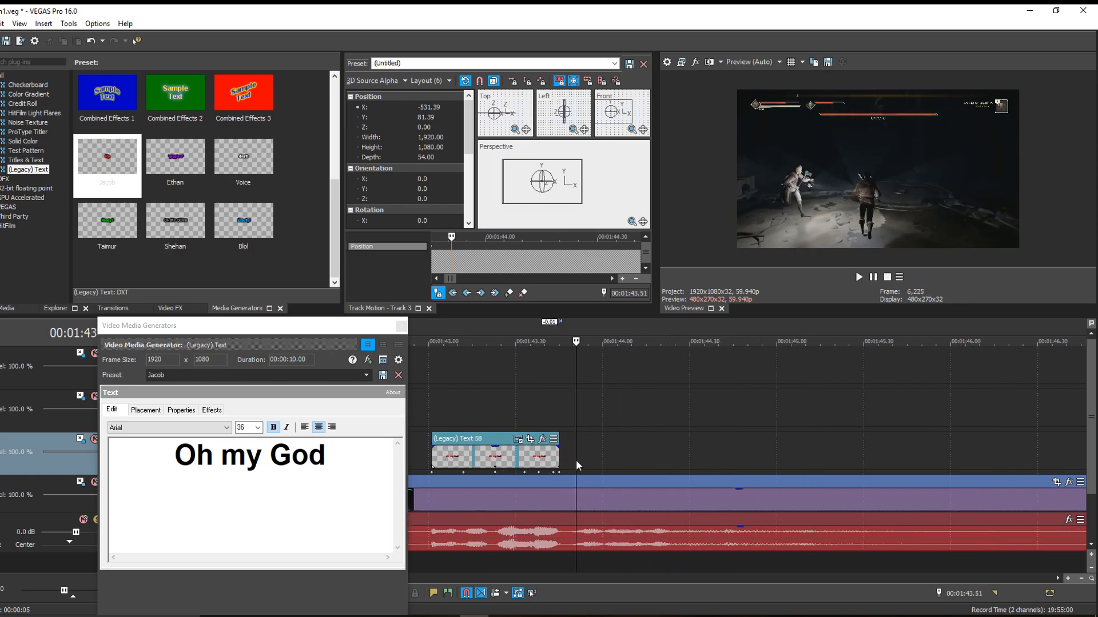
pyautogui.moveTo(586, 347); pyautogui.dragTo(587, 440)
pyautogui.write('Rip')
pyautogui.hotkey('ctrl', 'a')
pyautogui.write('this is acu')
pyautogui.press('BackSpace')
pyautogui.write('tua')
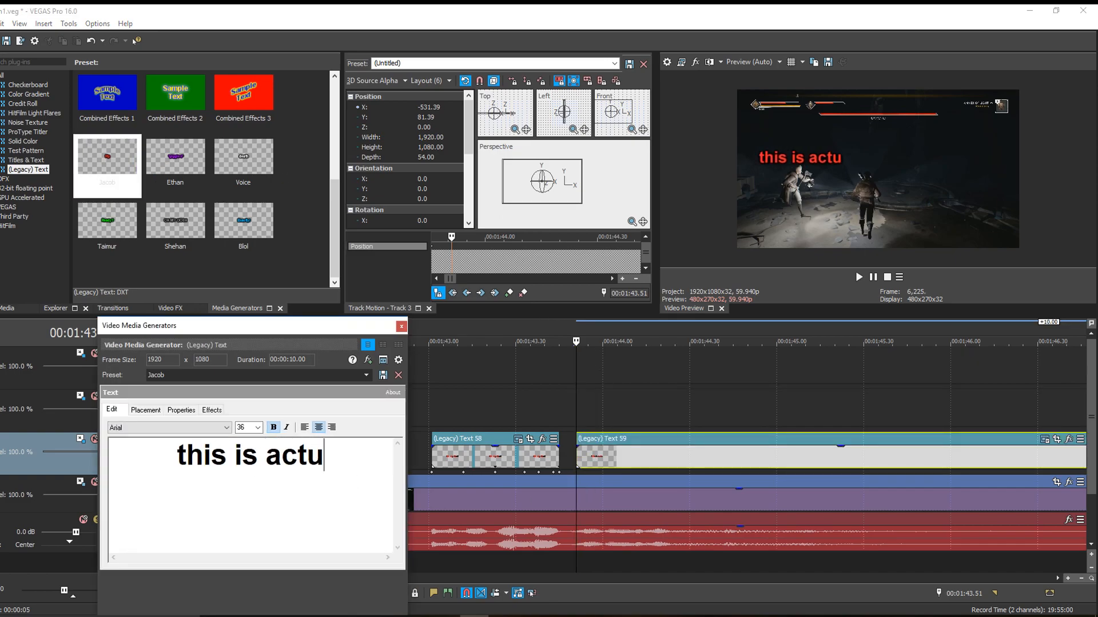
pyautogui.click(589, 465)
pyautogui.press('Delete')
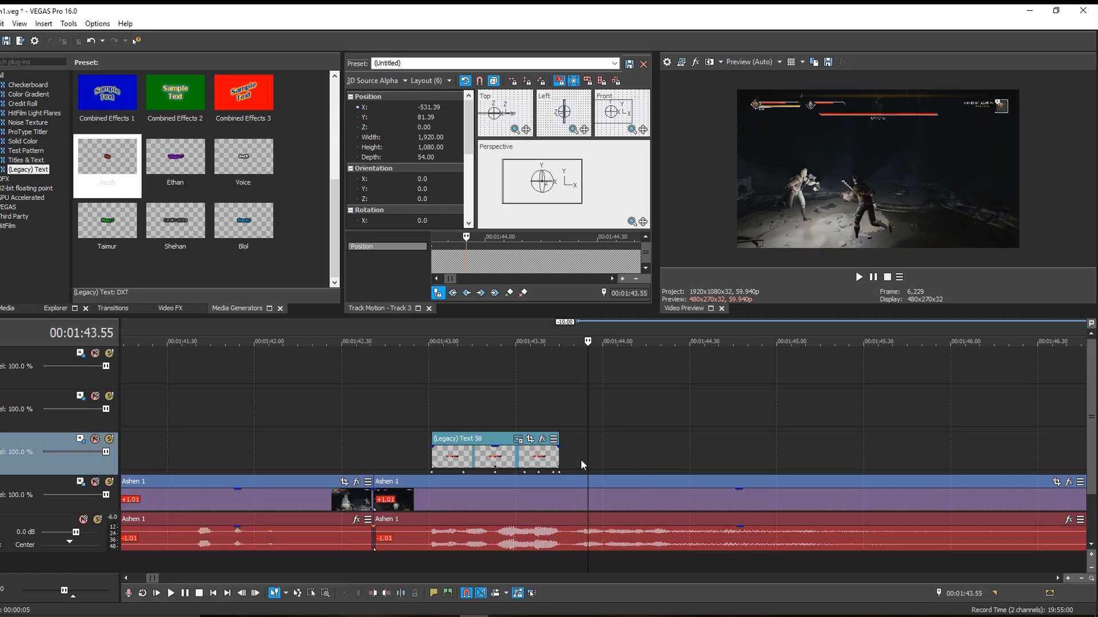
# - Replay the audio around and after the "Oh my God" caption to work out the next spoken line and where it starts
pyautogui.click(581, 460)
pyautogui.press('space')
pyautogui.press('space')
pyautogui.click(574, 464)
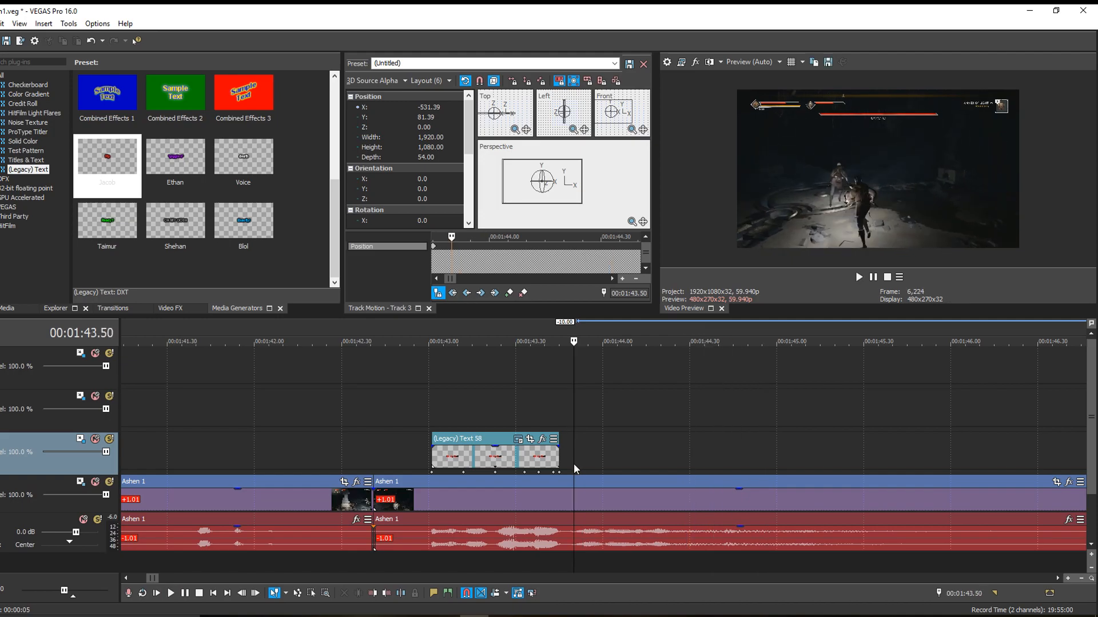
pyautogui.click(494, 429)
pyautogui.press('space')
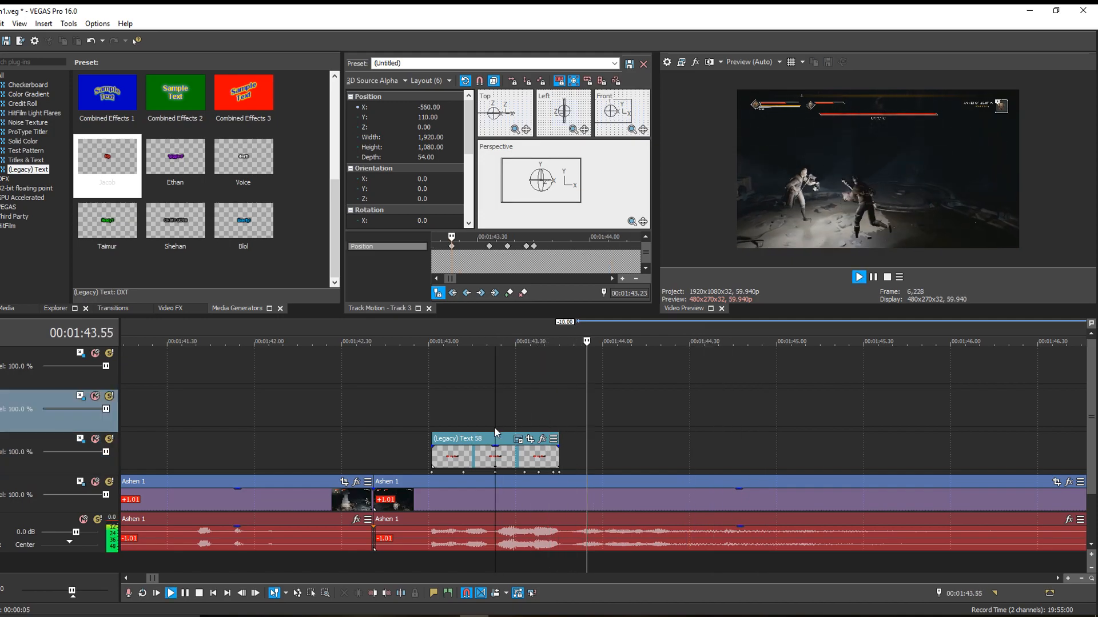
pyautogui.press('space')
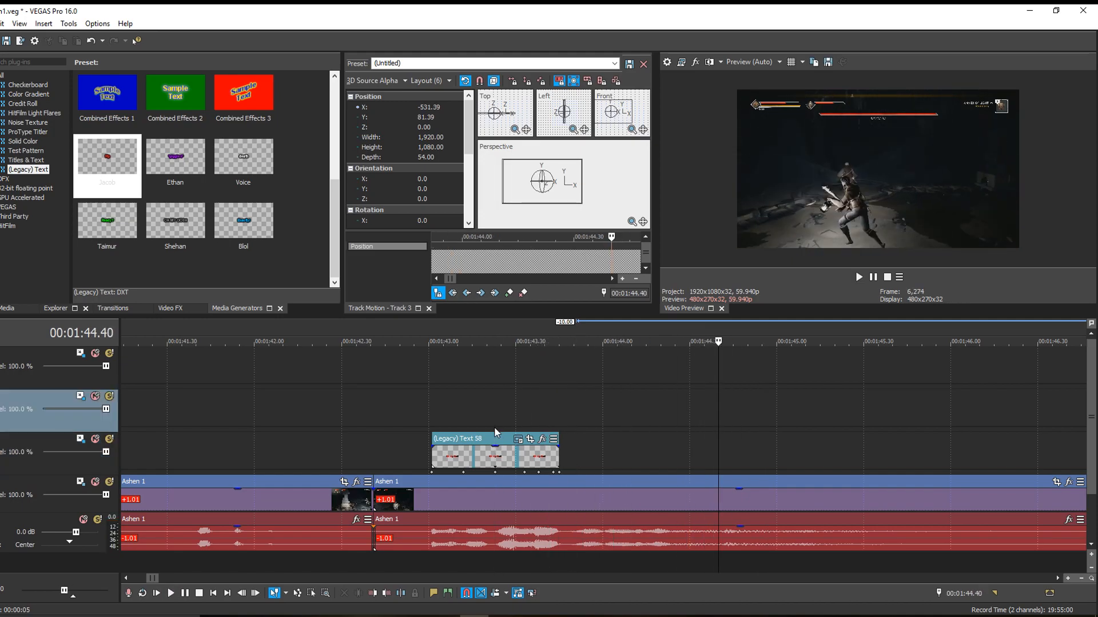
pyautogui.click(578, 463)
pyautogui.press('space')
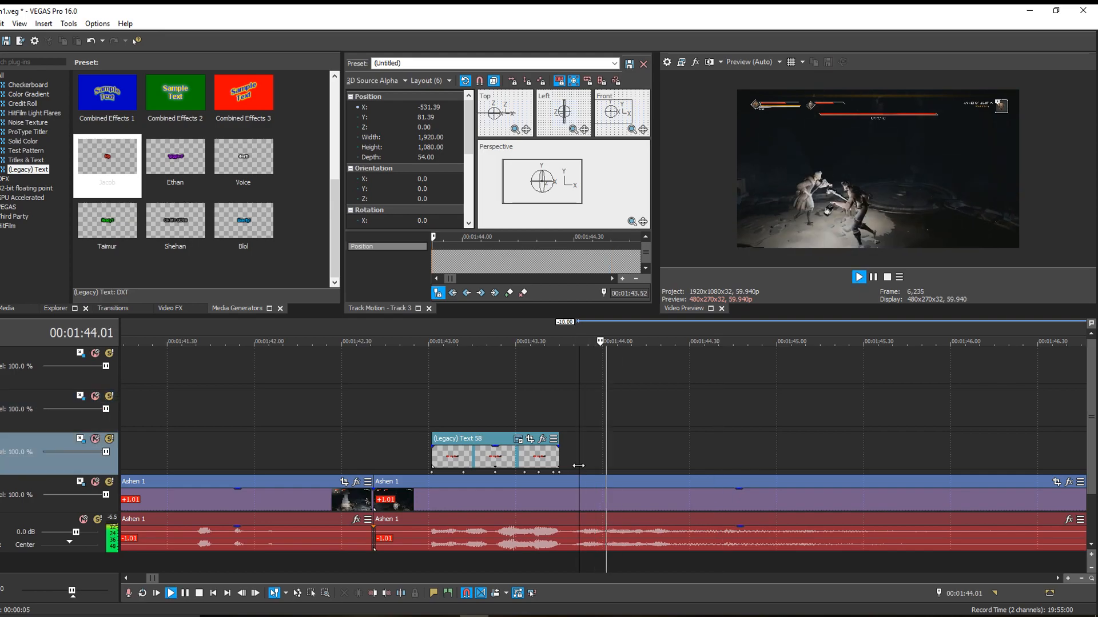
pyautogui.press('space')
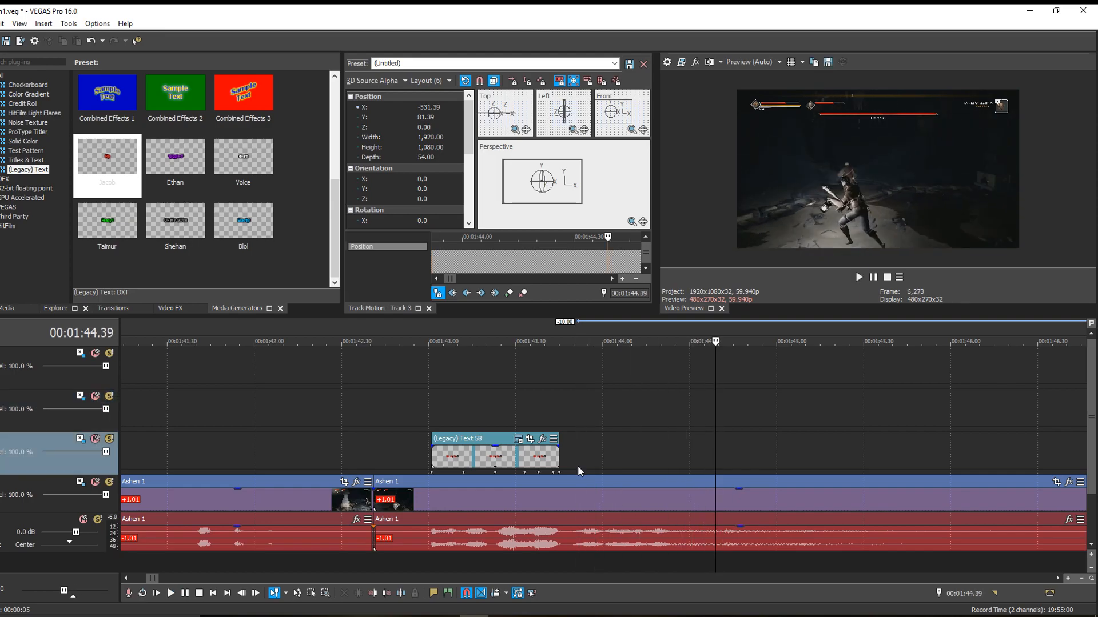
pyautogui.click(577, 465)
pyautogui.press('space')
pyautogui.press('space')
pyautogui.press('space')
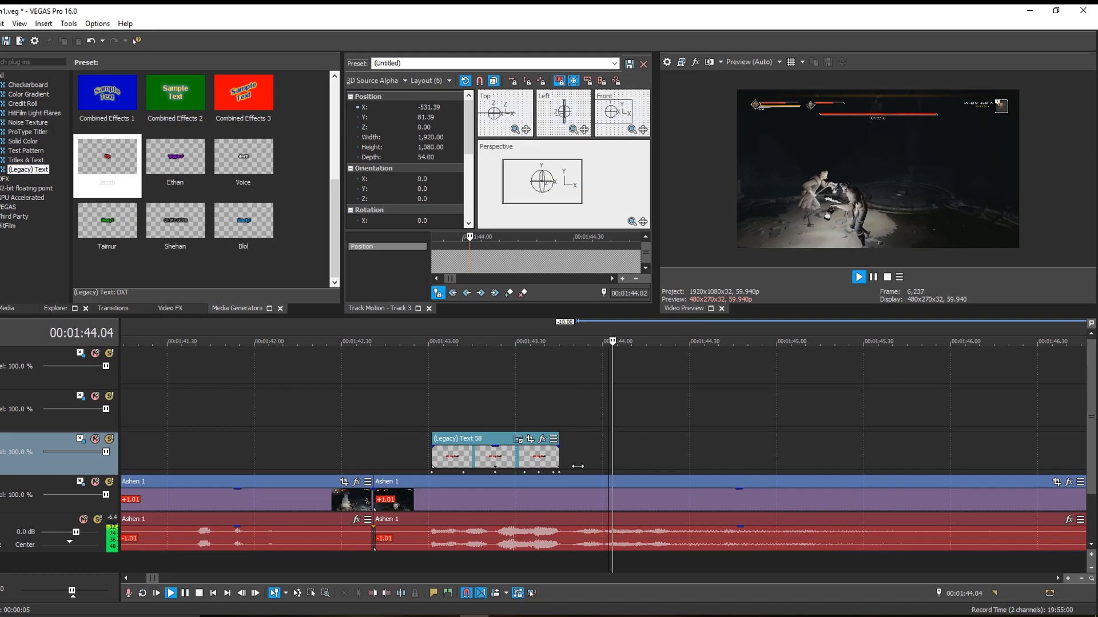
pyautogui.press('space')
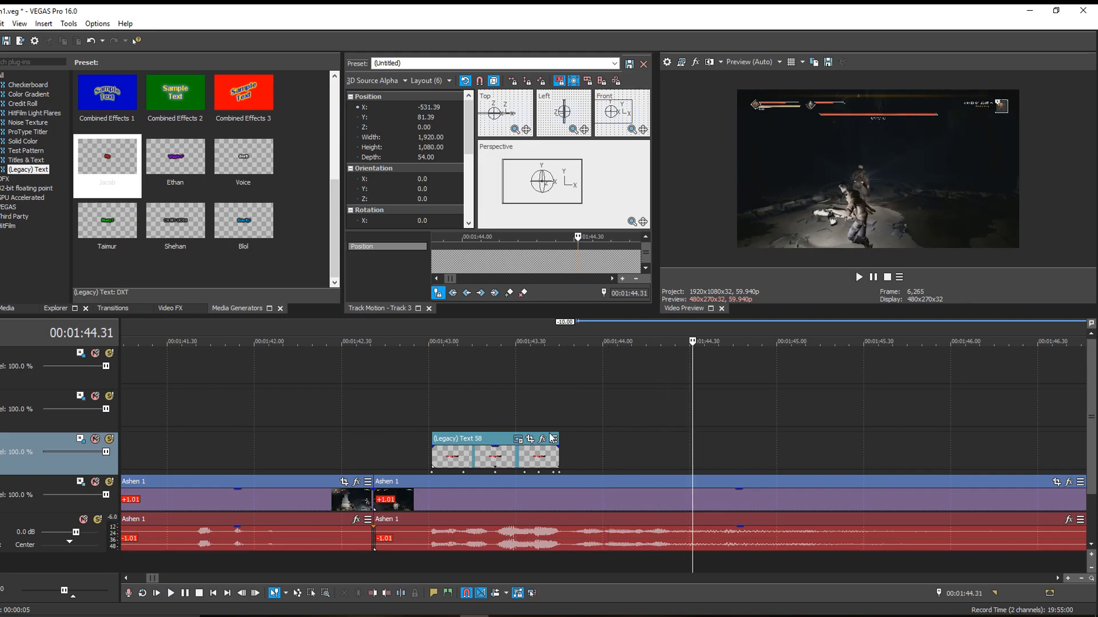
pyautogui.click(472, 409)
pyautogui.press('space')
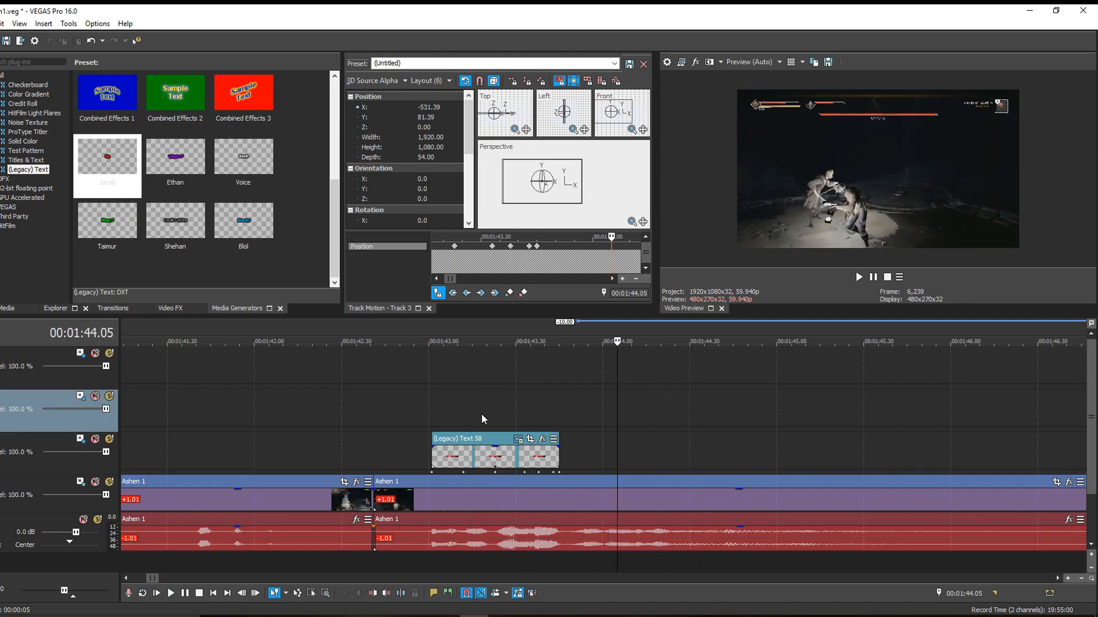
# - Add a caption from the green text preset at 00:01:43.23 on the track above "Oh my God", reading "Lock onto him!"
pyautogui.click(492, 421)
pyautogui.press('space')
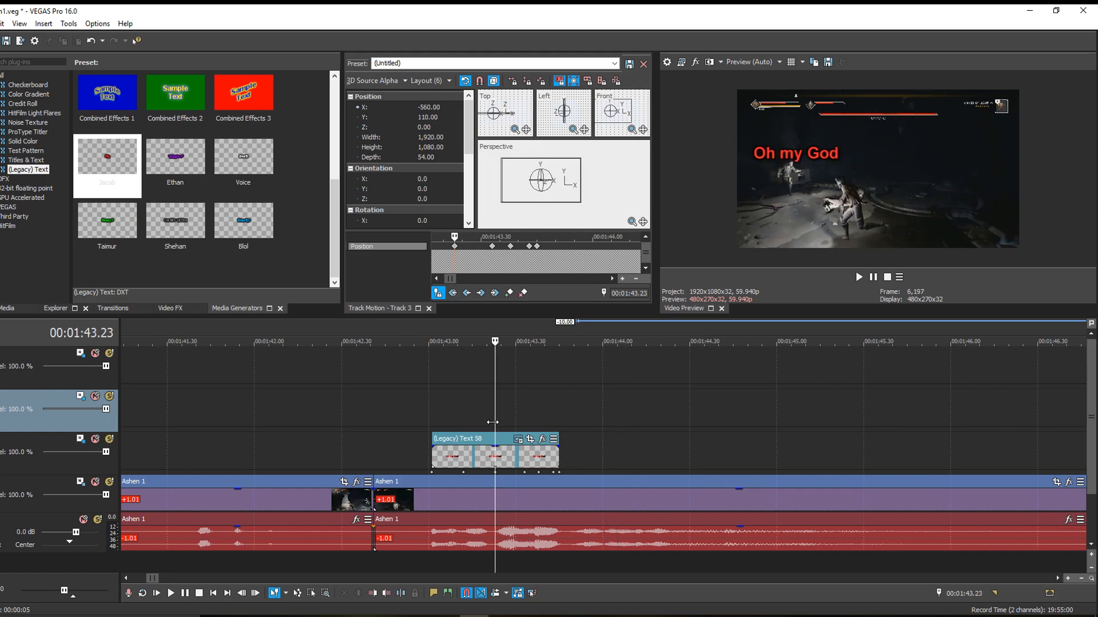
pyautogui.moveTo(114, 248); pyautogui.dragTo(501, 408)
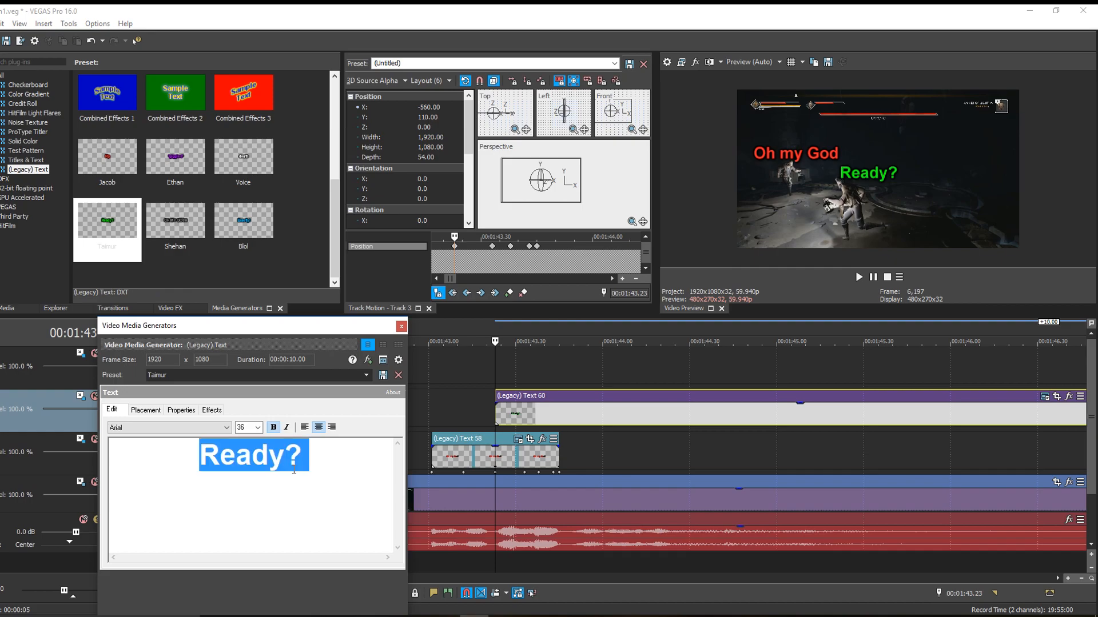
pyautogui.write('Lock onto him!')
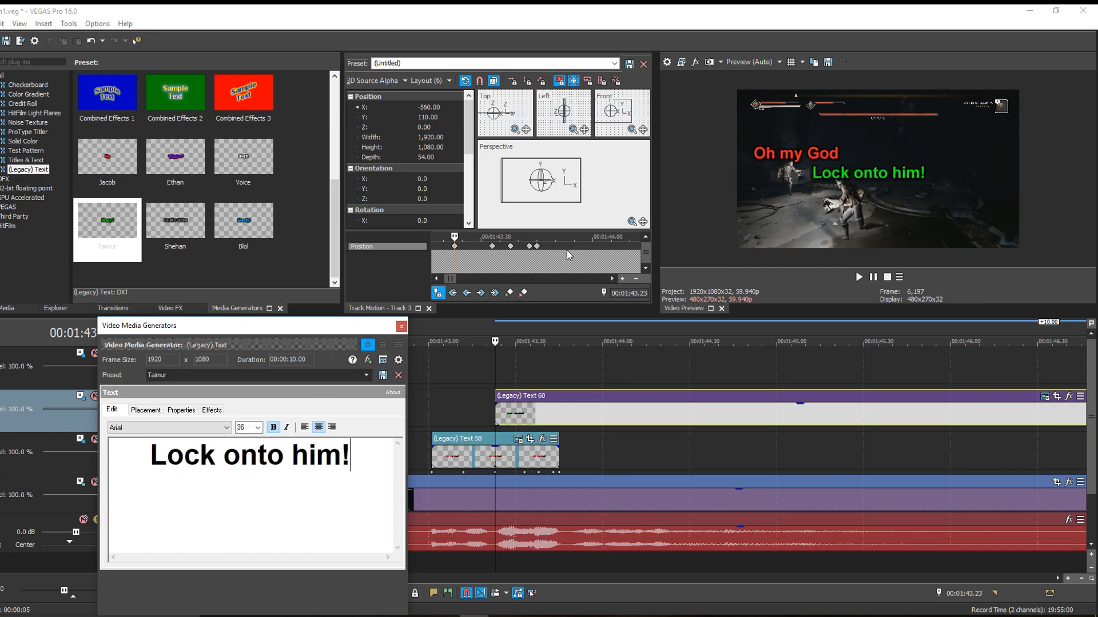
# - Open Track Motion for the "Lock onto him!" track and move the caption to X about -295, Y about -9
pyautogui.click(81, 400)
pyautogui.click(562, 186)
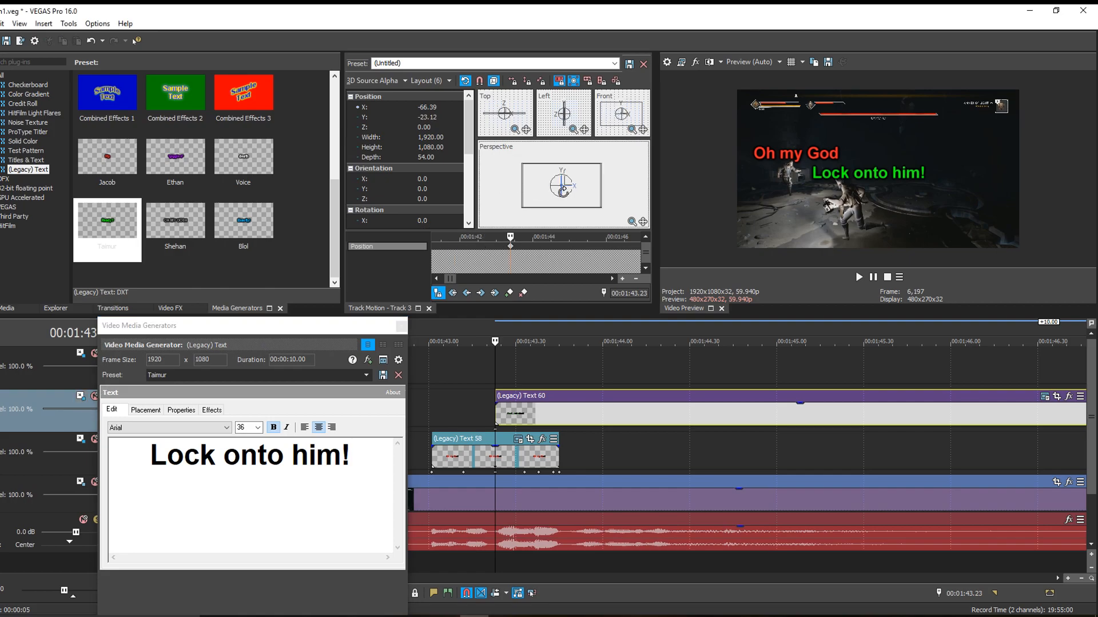
pyautogui.moveTo(562, 190); pyautogui.dragTo(565, 198)
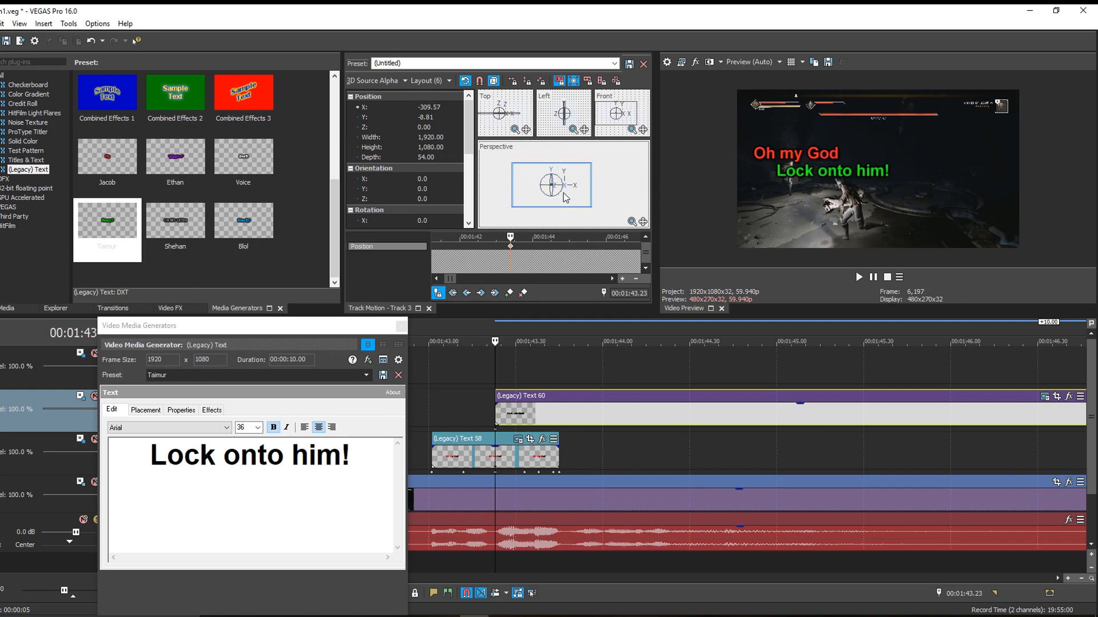
pyautogui.moveTo(565, 197); pyautogui.dragTo(563, 193)
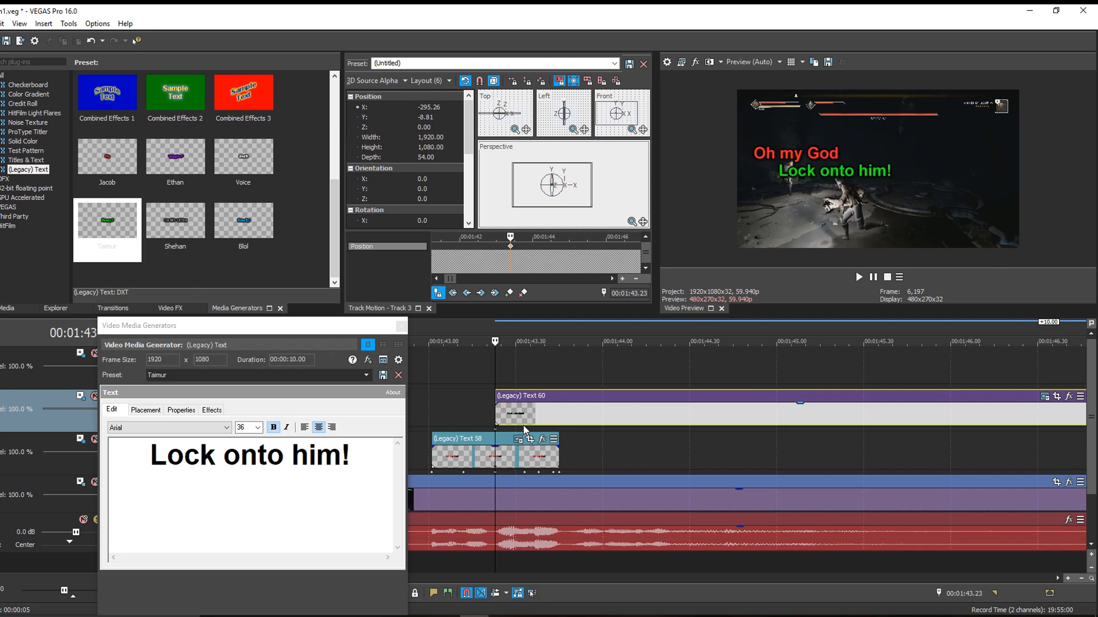
# - Play the "Lock onto him!" caption against the audio and cut off everything after 00:01:44.12
pyautogui.click(495, 419)
pyautogui.press('space')
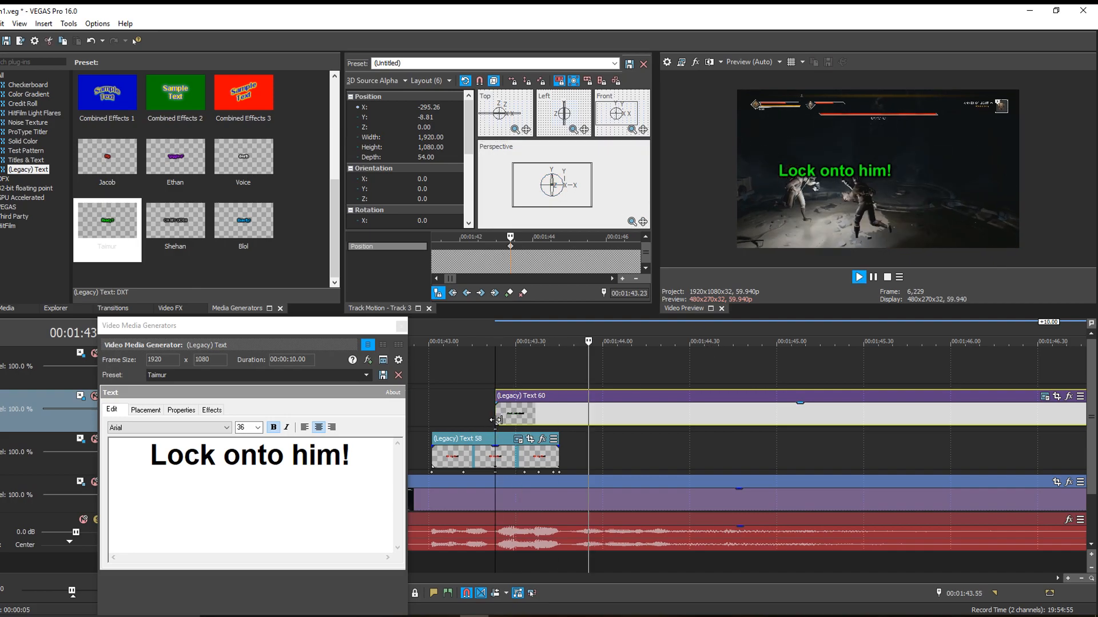
pyautogui.press('Return')
pyautogui.click(636, 419)
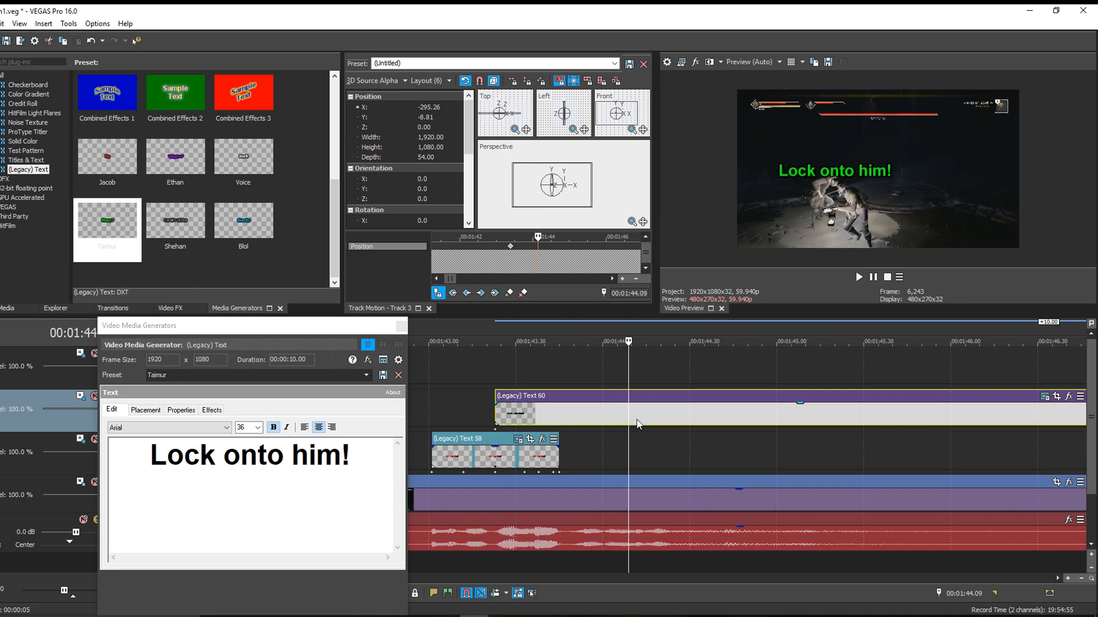
pyautogui.press('s')
pyautogui.press('Delete')
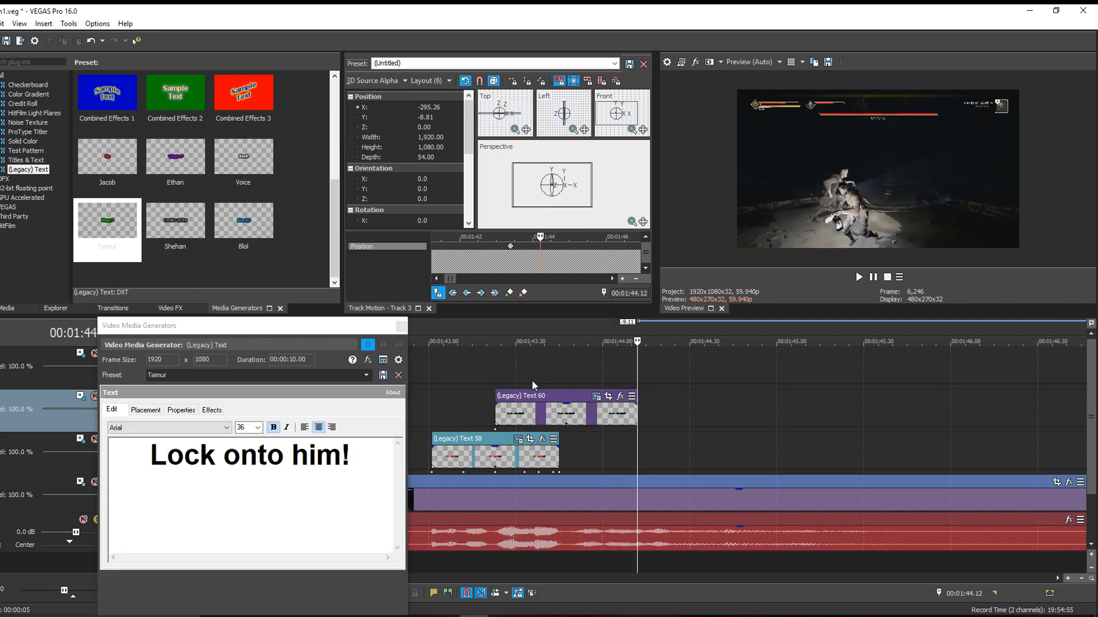
# - Keyframe the "Lock onto him!" caption at 00:01:43.39 to X about -267 and at 00:01:44.00 to X about -238
pyautogui.click(541, 379)
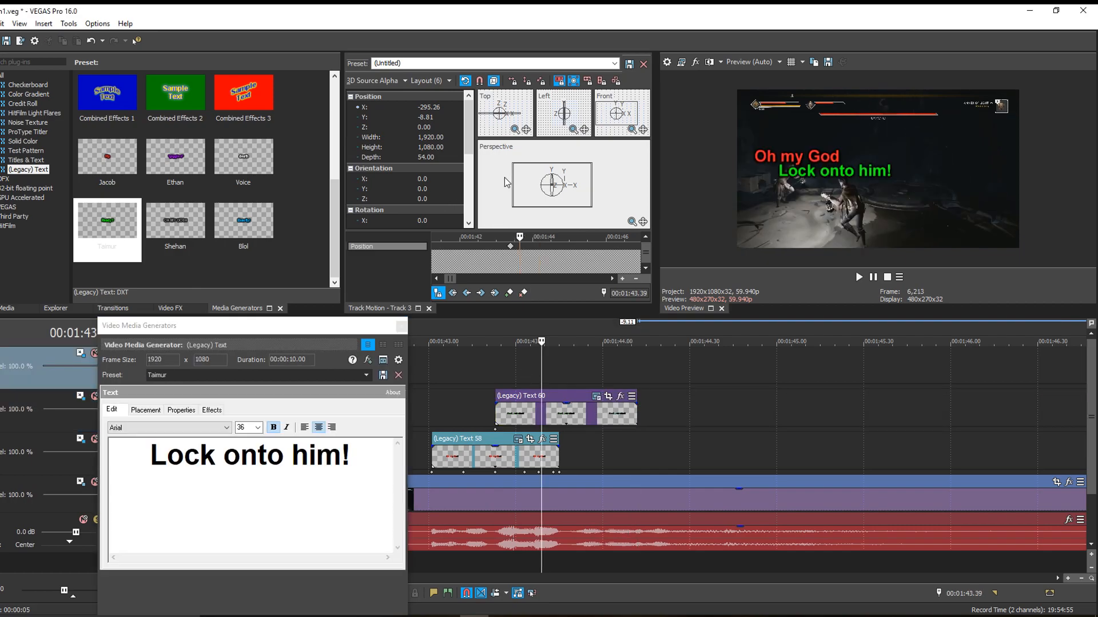
pyautogui.moveTo(508, 183); pyautogui.dragTo(510, 183)
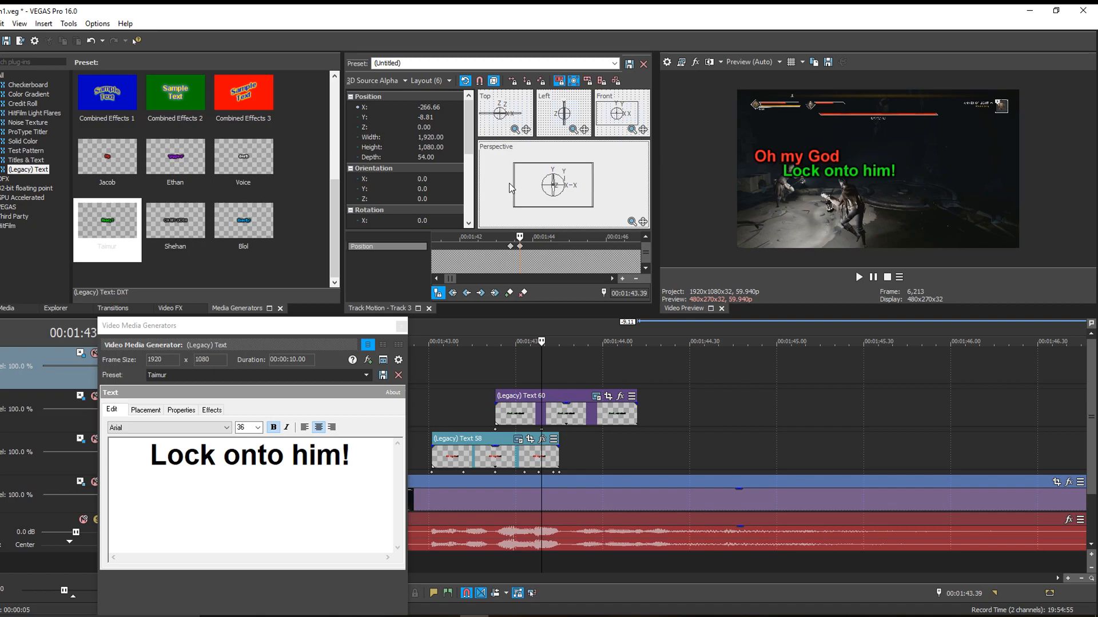
pyautogui.click(605, 377)
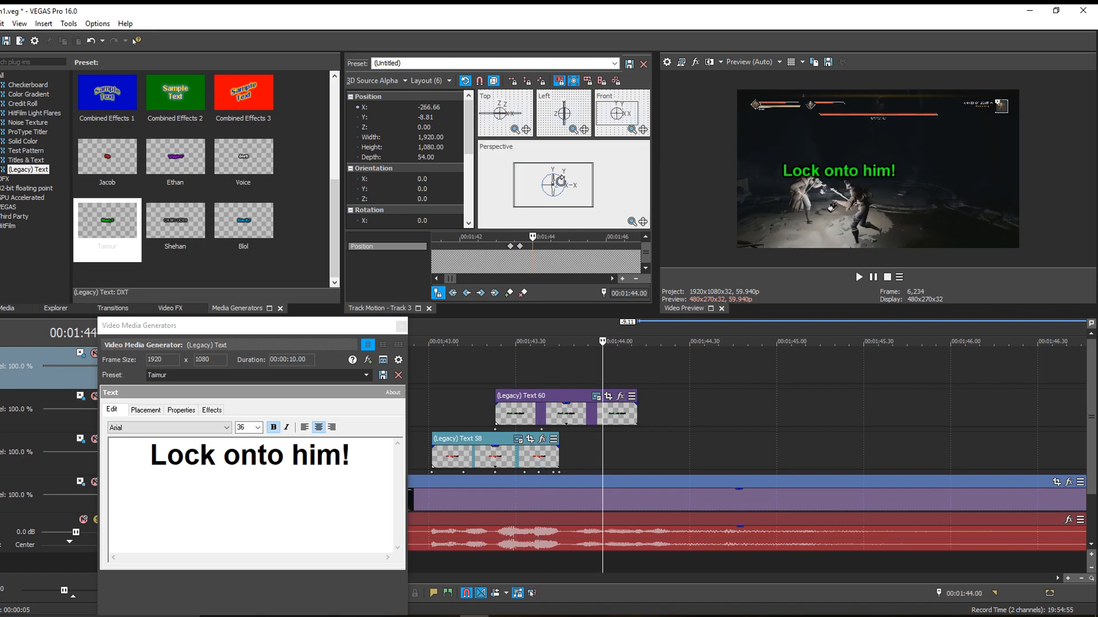
pyautogui.moveTo(553, 204); pyautogui.dragTo(556, 205)
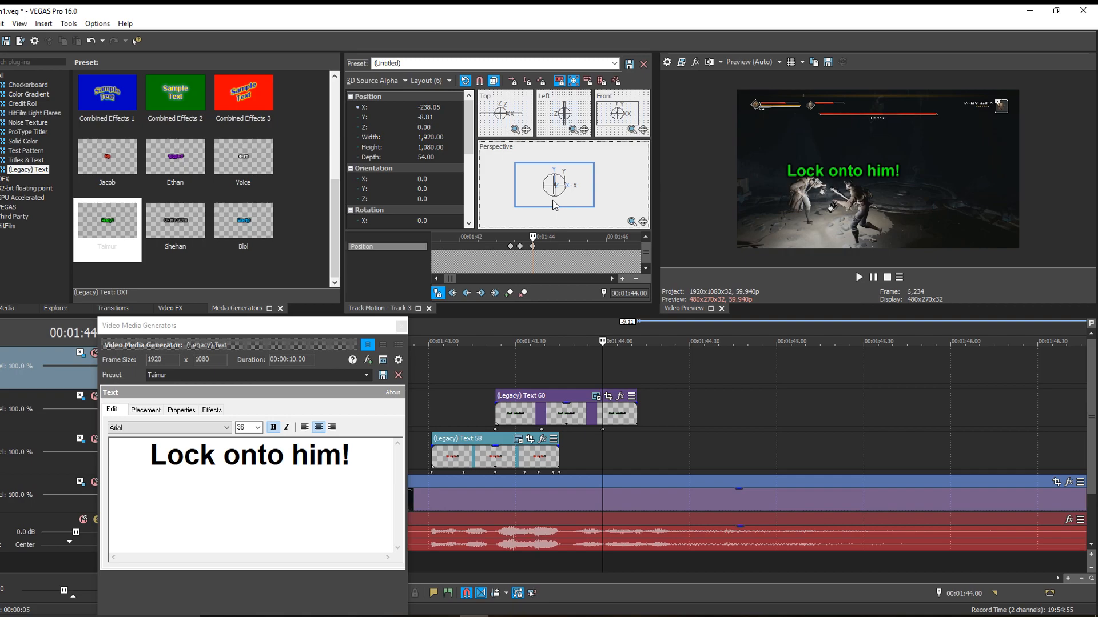
# - Keyframe the green caption at 00:01:44.12 to X about -252, Y about -52, keeping the clip's end trimmed at that frame
pyautogui.click(637, 381)
pyautogui.moveTo(637, 418); pyautogui.dragTo(649, 419)
pyautogui.moveTo(567, 201); pyautogui.dragTo(567, 202)
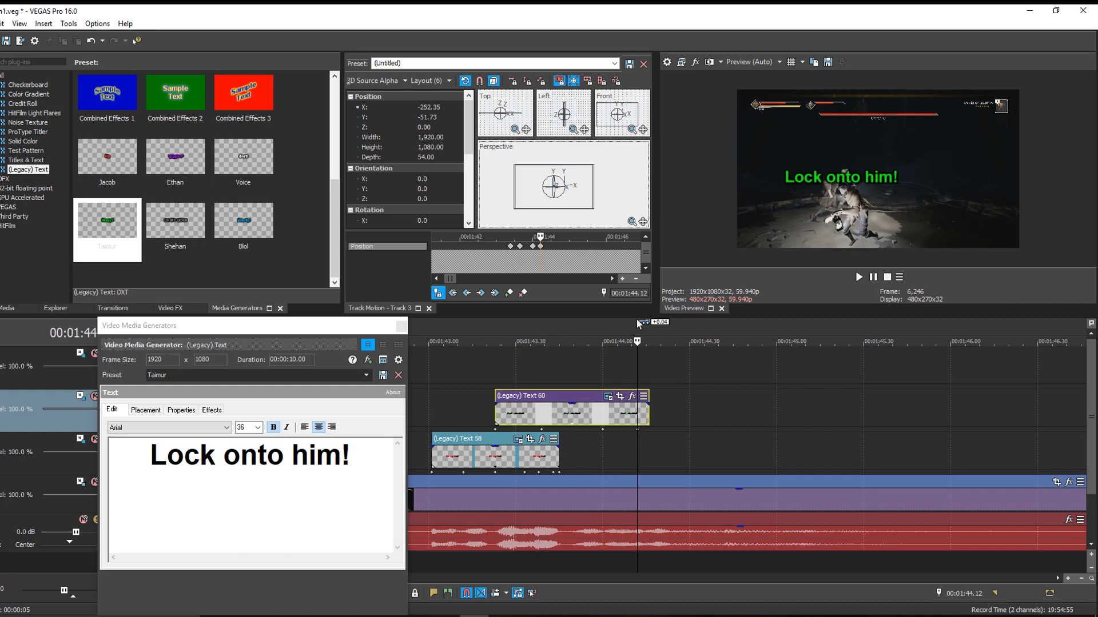
pyautogui.moveTo(651, 404); pyautogui.dragTo(642, 412)
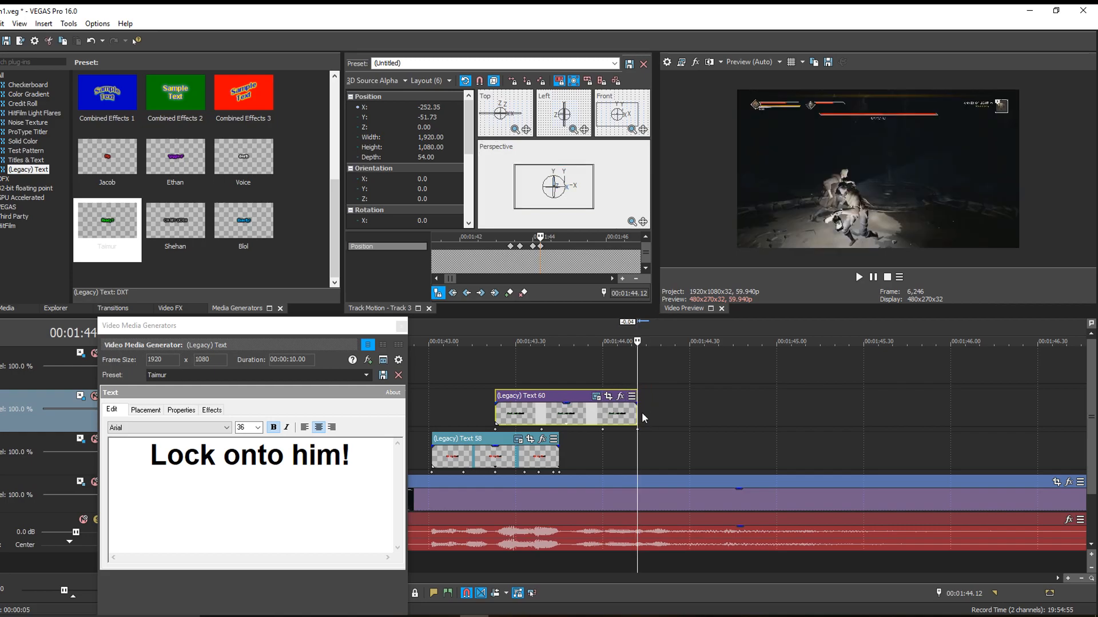
# - Play both captions from 00:01:43.09 to check their motion, and add a green caption keyframe at 00:01:43.28 with X about -286
pyautogui.press('KP_0')
pyautogui.press('space')
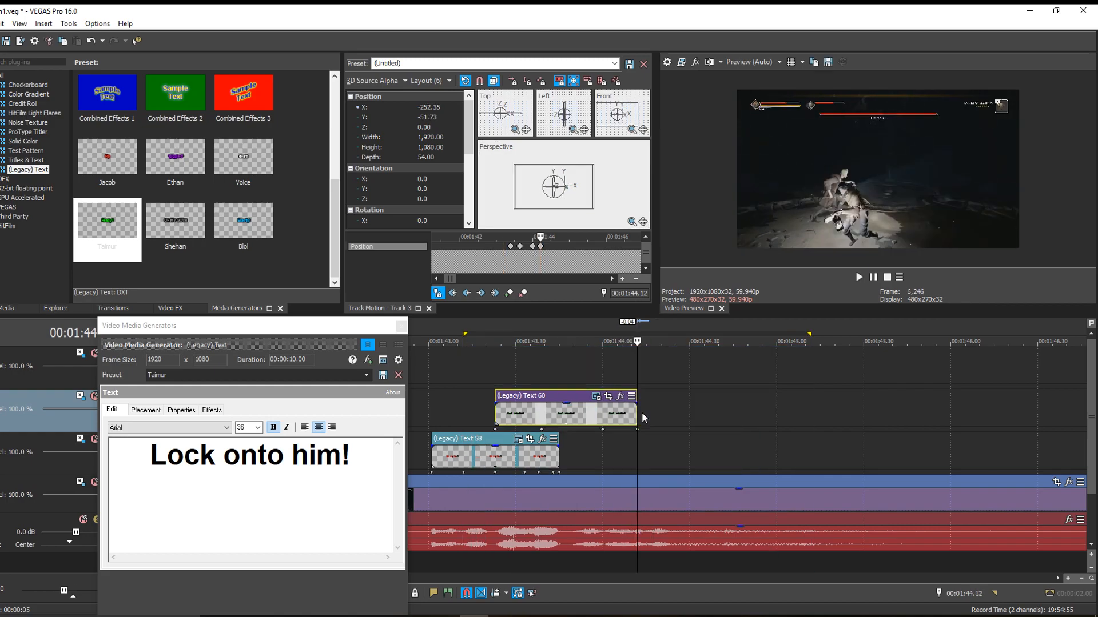
pyautogui.click(454, 387)
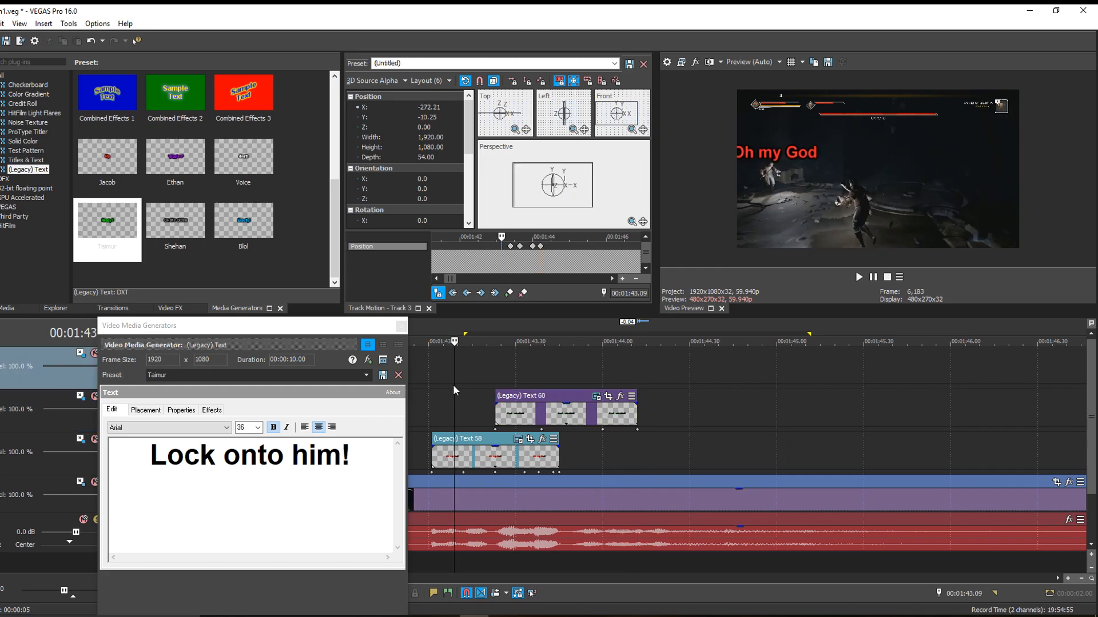
pyautogui.press('space')
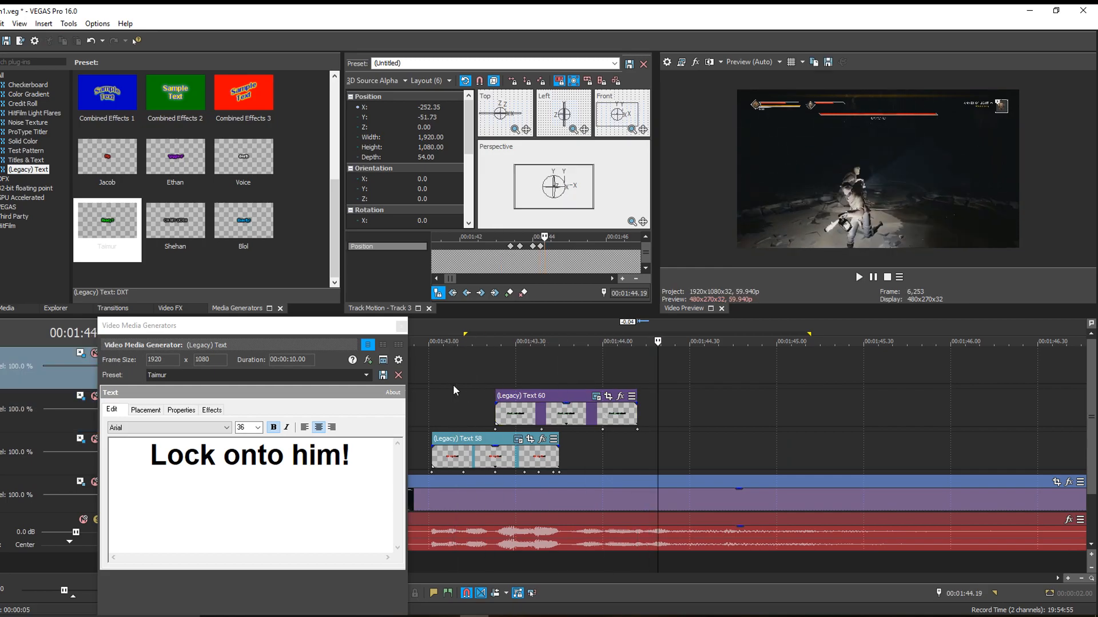
pyautogui.click(510, 380)
pyautogui.click(572, 200)
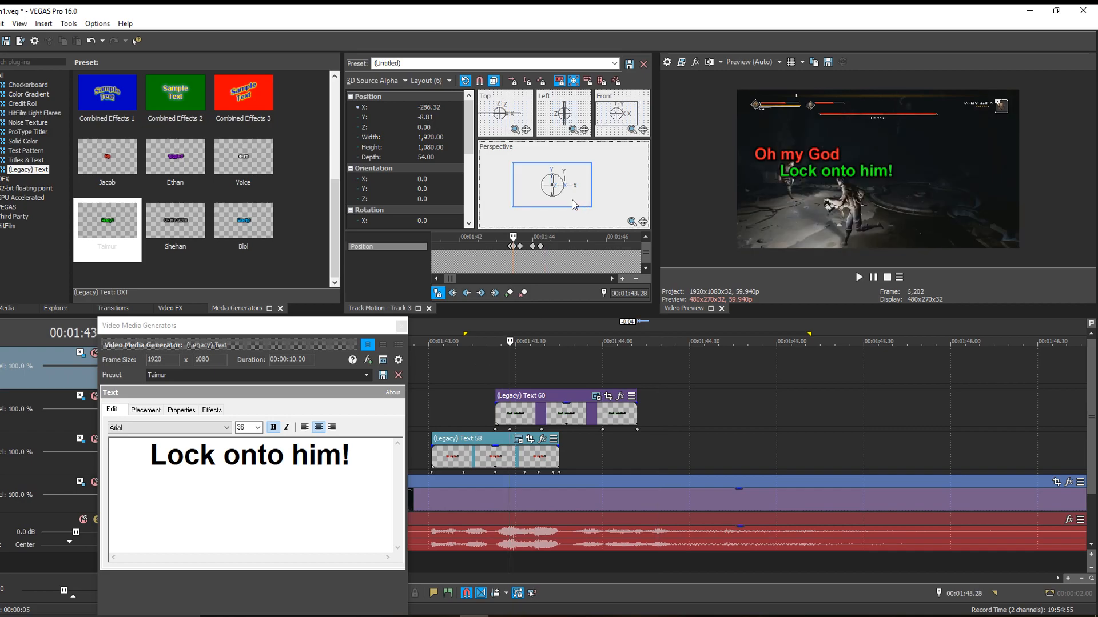
# - Add green caption position keyframes at 00:01:43.32 and at 00:01:43.36, the latter with X about -286 and Y about -15
pyautogui.click(521, 386)
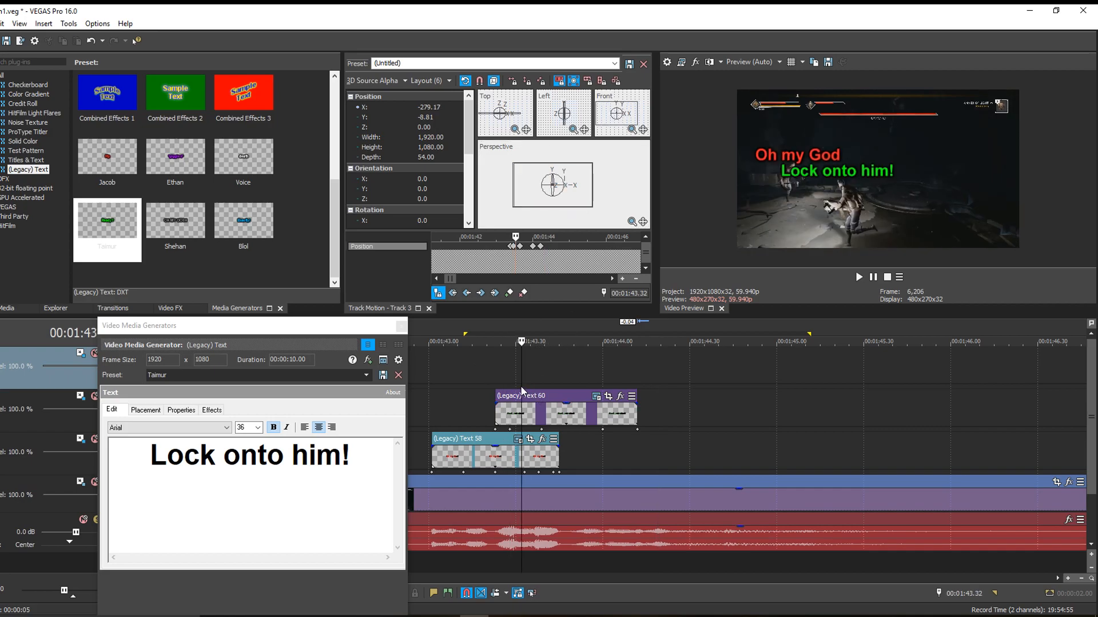
pyautogui.moveTo(579, 210); pyautogui.dragTo(578, 211)
pyautogui.click(532, 388)
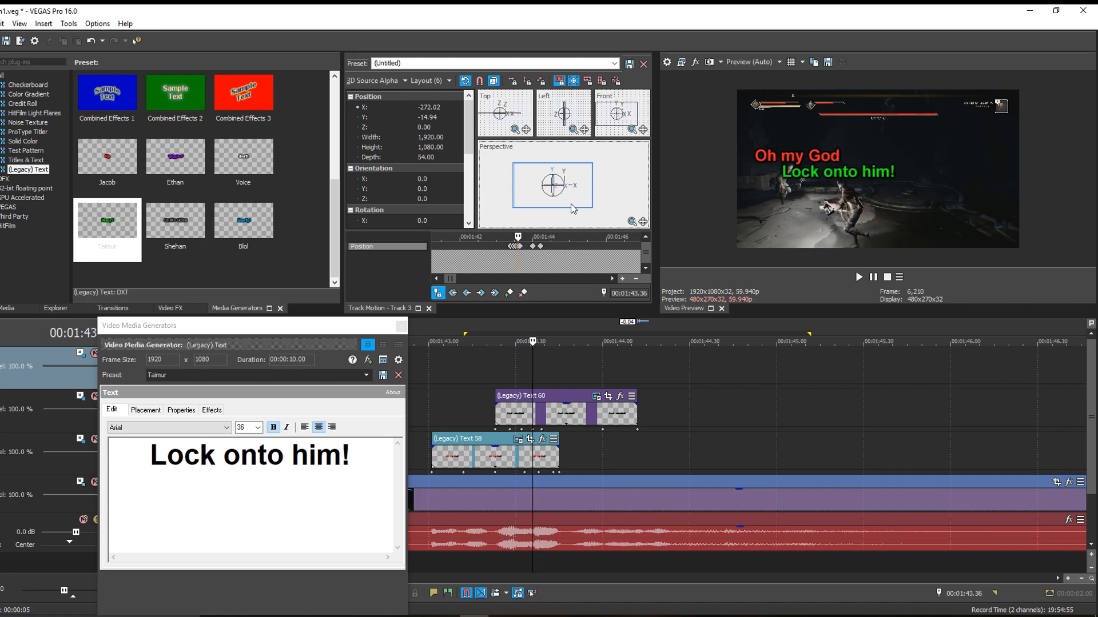
pyautogui.moveTo(573, 208); pyautogui.dragTo(572, 209)
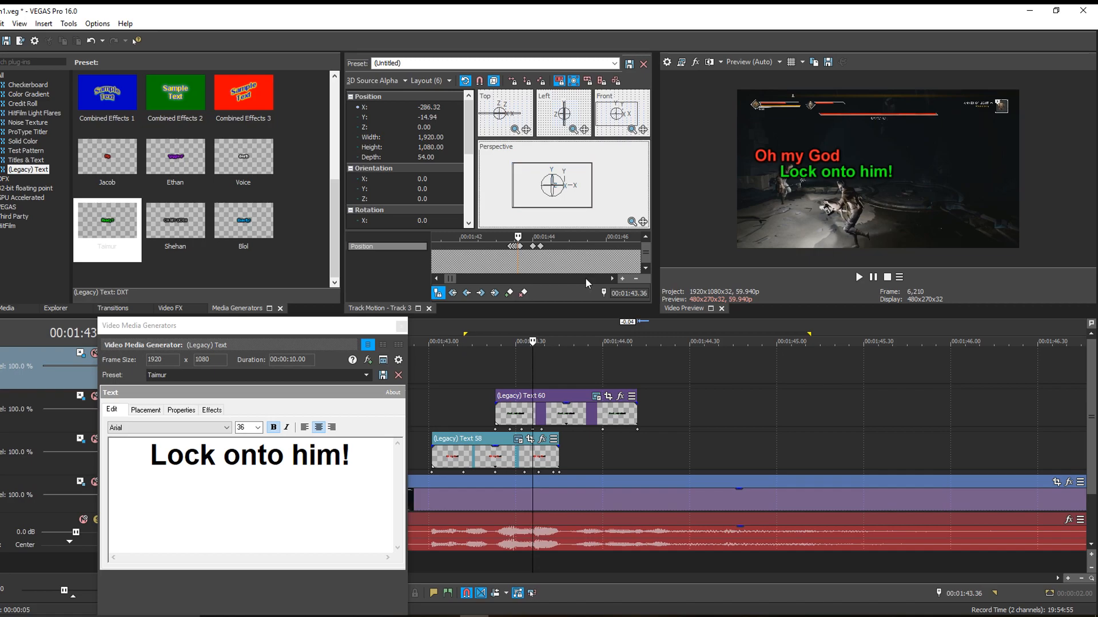
# - Step through the frames from 00:01:43.40 to 00:01:44.00 to compare the "Lock onto him!" caption's position with its character
pyautogui.click(561, 377)
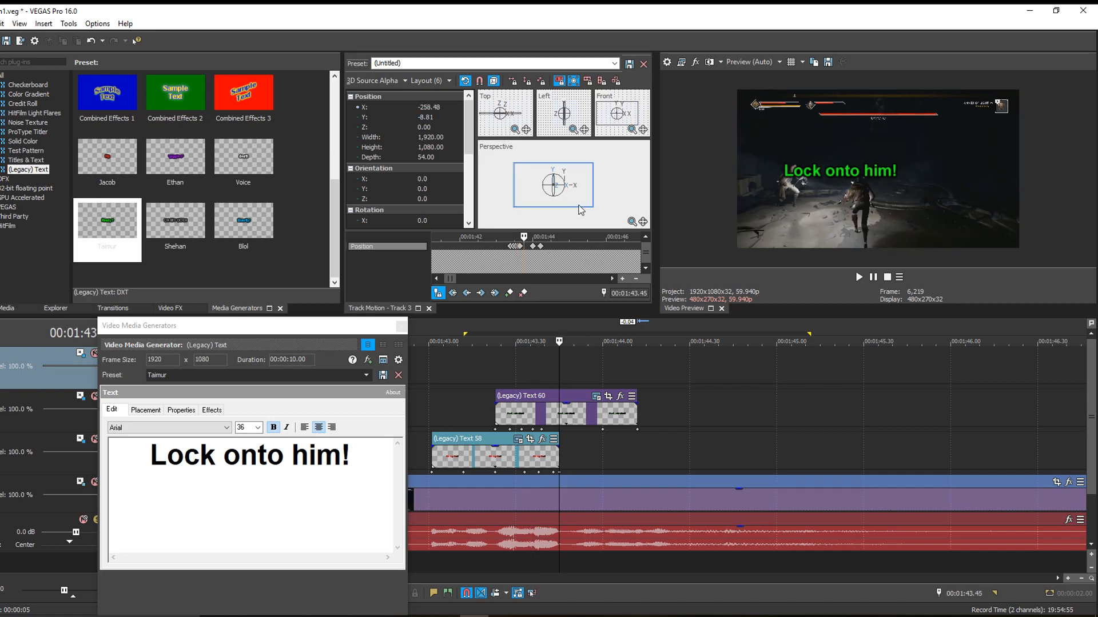
pyautogui.click(541, 371)
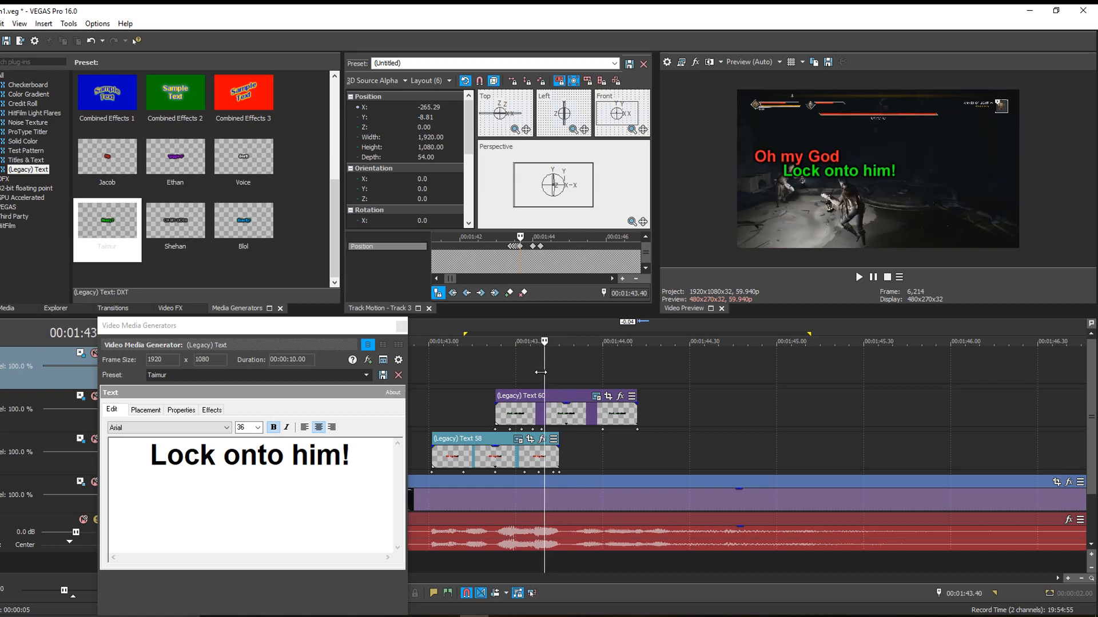
pyautogui.press('Right')
pyautogui.press('Right')
pyautogui.press('Right')
pyautogui.press('Right')
pyautogui.press('Right')
pyautogui.press('Right')
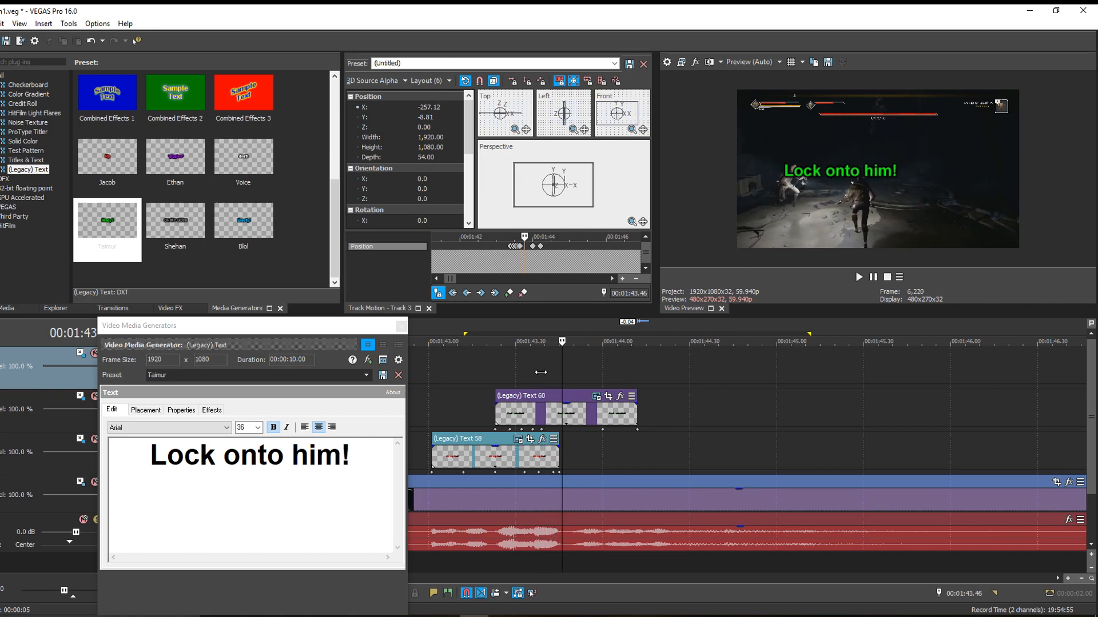
pyautogui.press('Right')
pyautogui.press('Right')
pyautogui.press('Right')
pyautogui.press('Right')
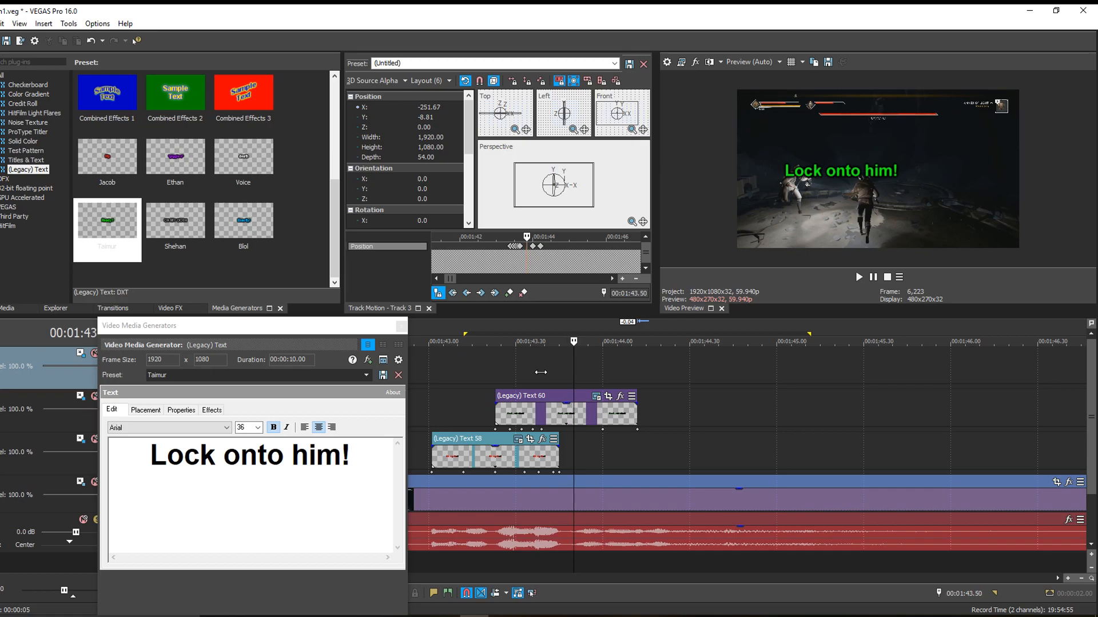
pyautogui.press('Right')
pyautogui.press('Right')
pyautogui.press('Right')
pyautogui.press('Right')
pyautogui.press('Right')
pyautogui.press('Right')
pyautogui.press('Right')
pyautogui.press('Right')
pyautogui.press('Right')
pyautogui.press('Right')
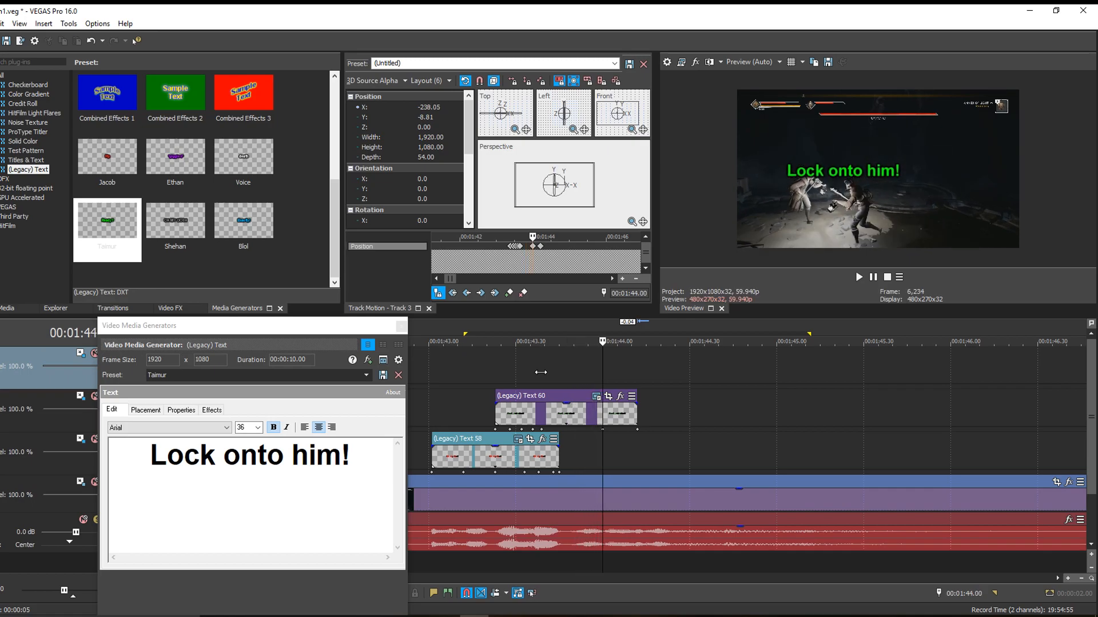
# - Keyframe the green caption at 00:01:43.41 to X about -221, Y about 5, and at 00:01:43.43 to X about -209, Y about 18
pyautogui.click(543, 379)
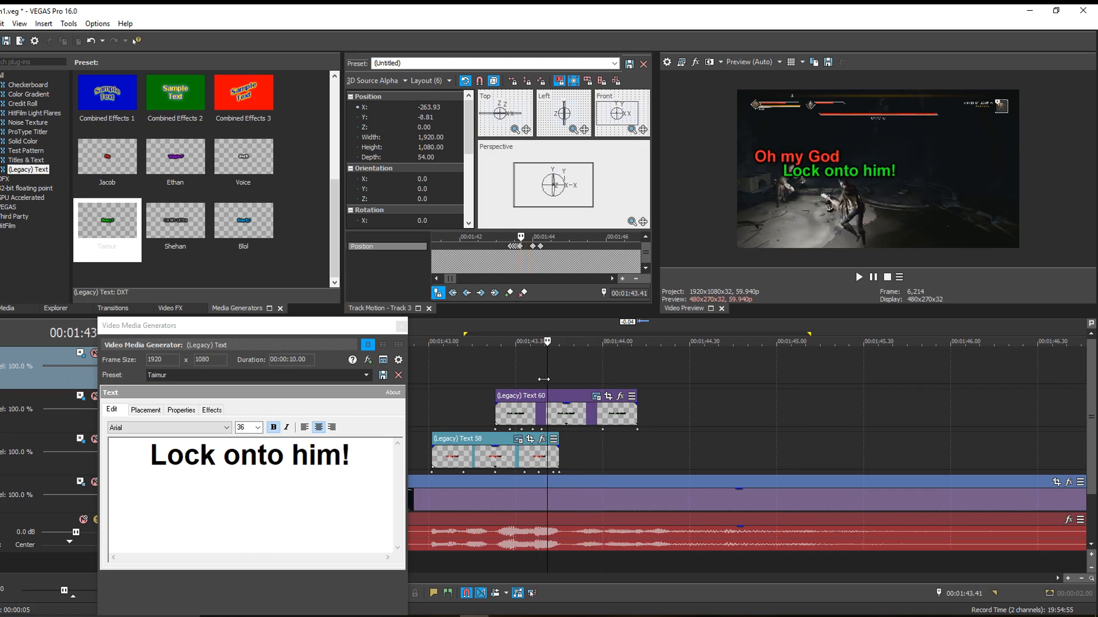
pyautogui.press('Right')
pyautogui.moveTo(563, 212); pyautogui.dragTo(566, 210)
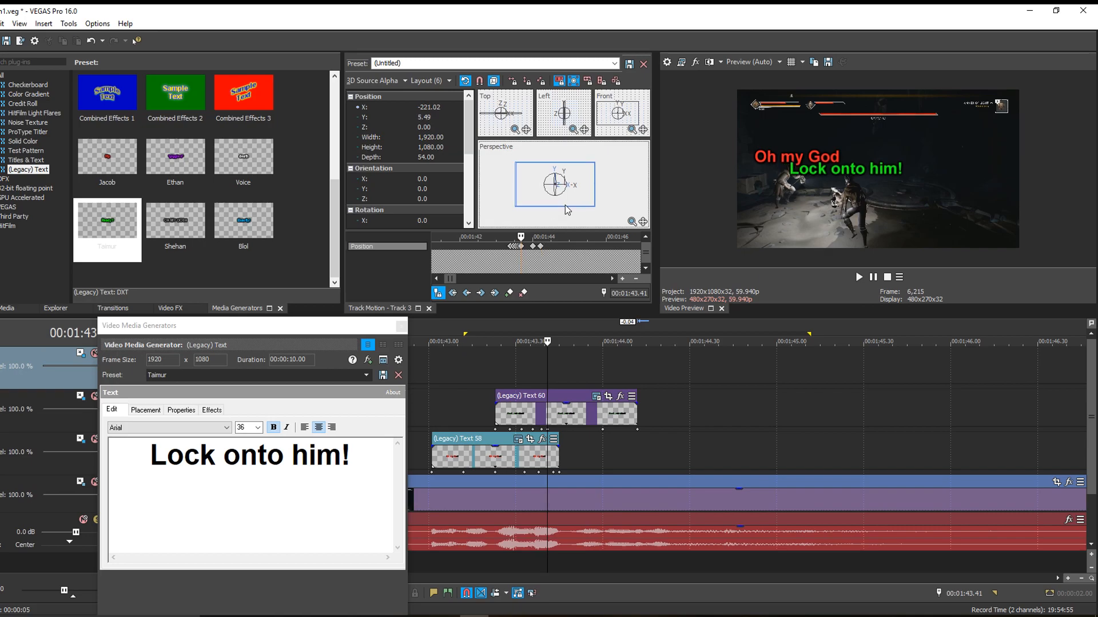
pyautogui.click(553, 380)
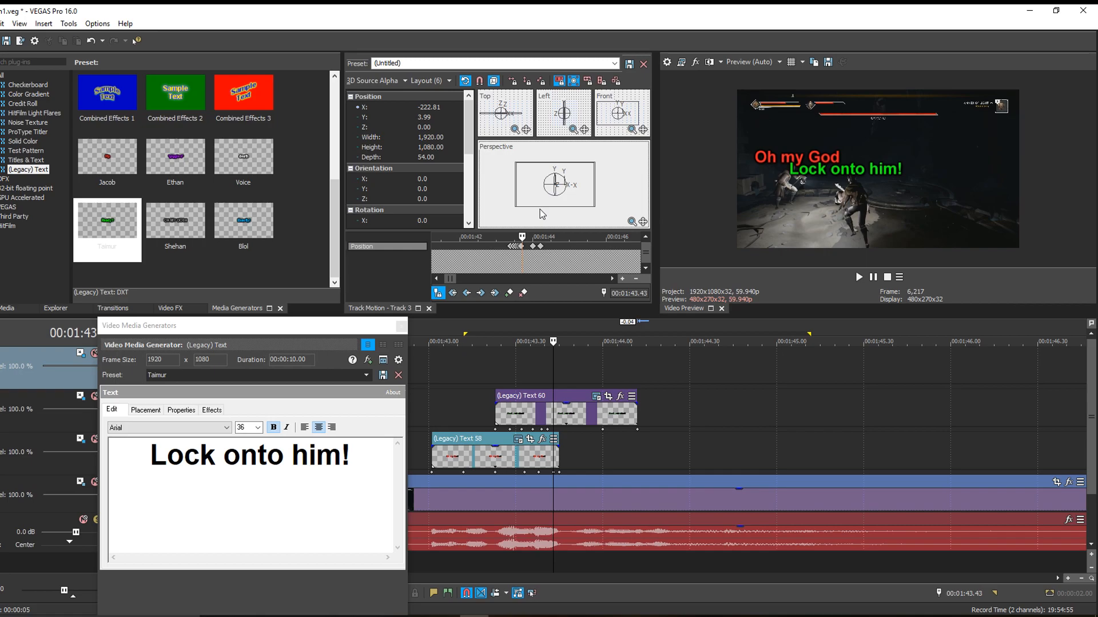
pyautogui.moveTo(540, 210); pyautogui.dragTo(541, 209)
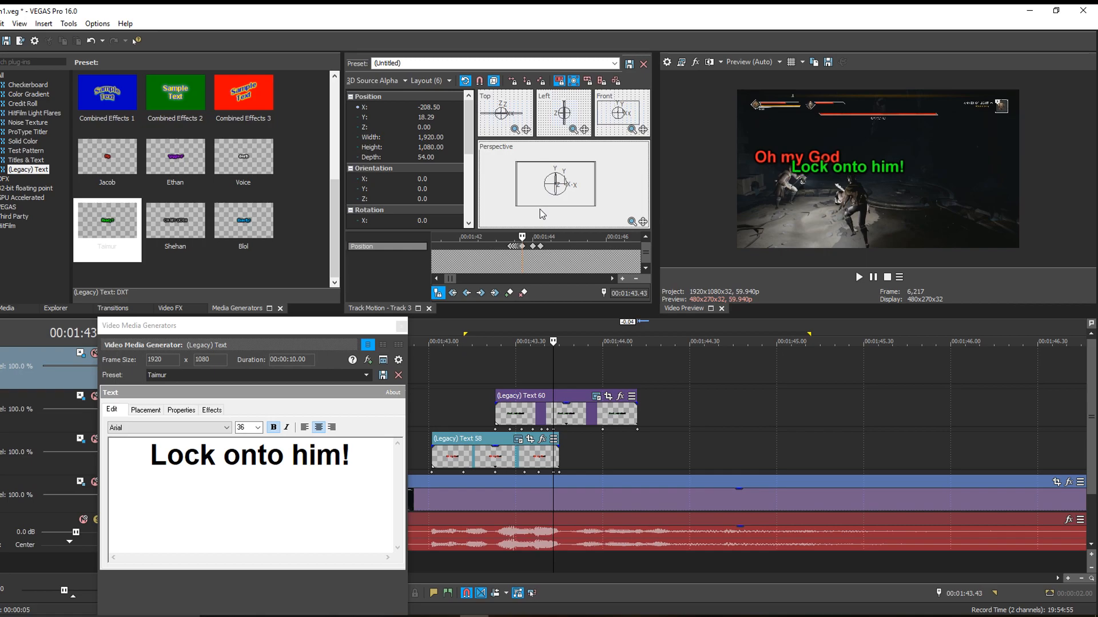
# - Keyframe the green caption at 00:01:43.45 to X about -155, Y about 15, and at 00:01:43.47 to X about -137, Y about 26
pyautogui.click(560, 384)
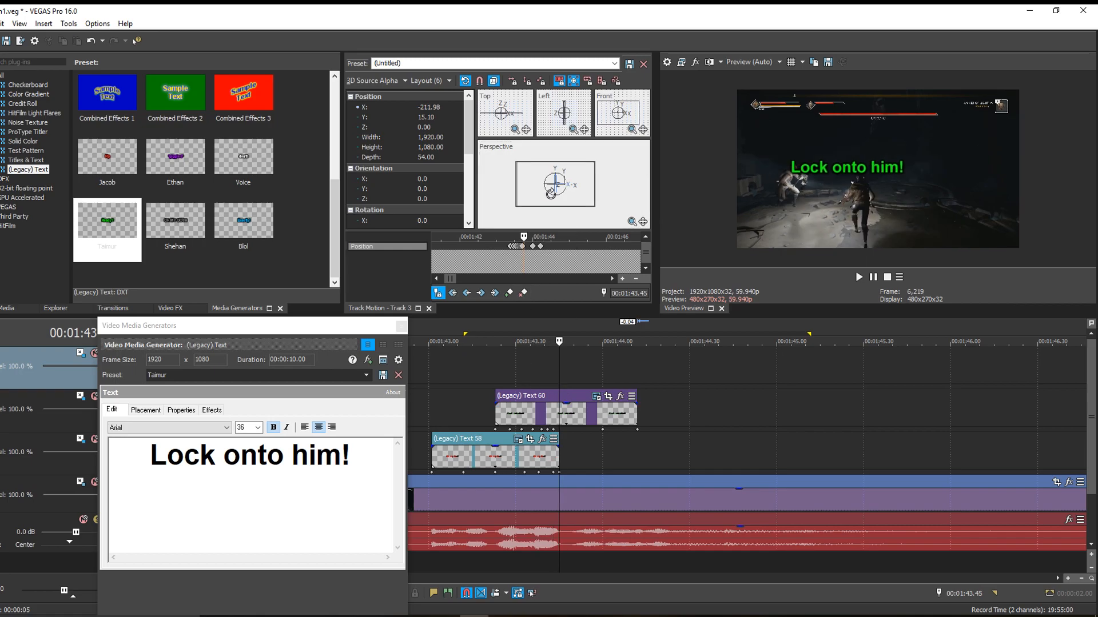
pyautogui.moveTo(549, 192); pyautogui.dragTo(550, 193)
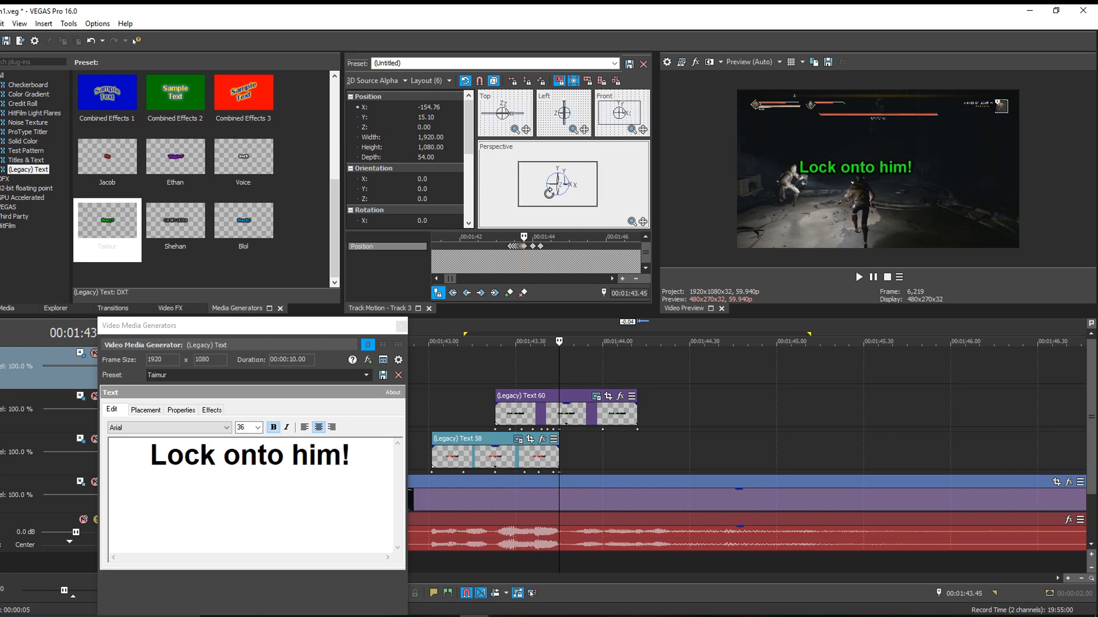
pyautogui.click(564, 379)
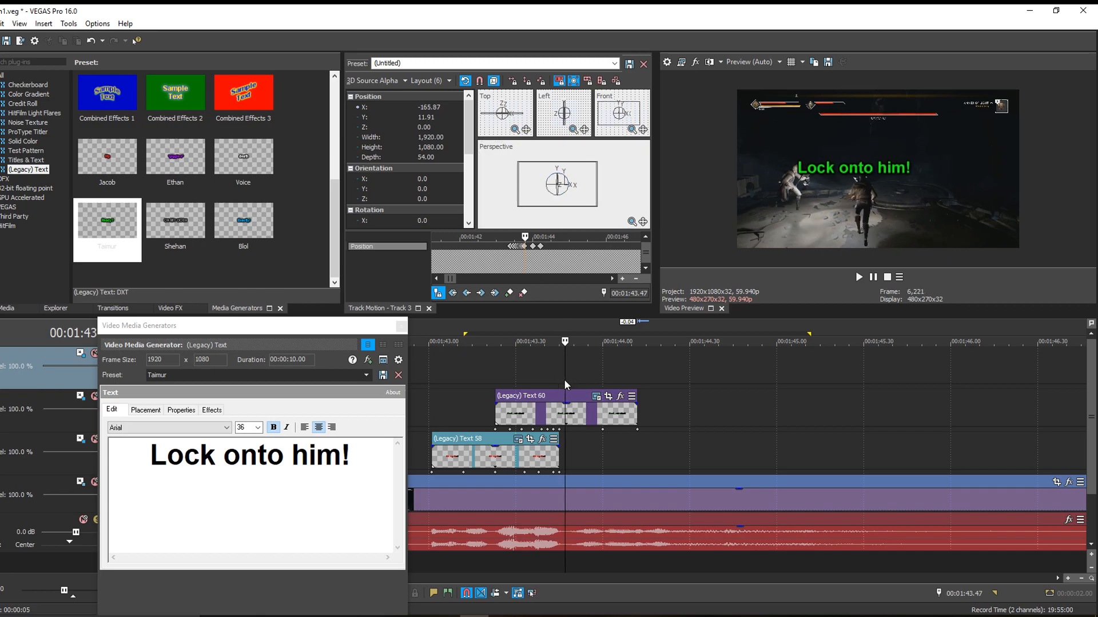
pyautogui.moveTo(579, 187); pyautogui.dragTo(581, 188)
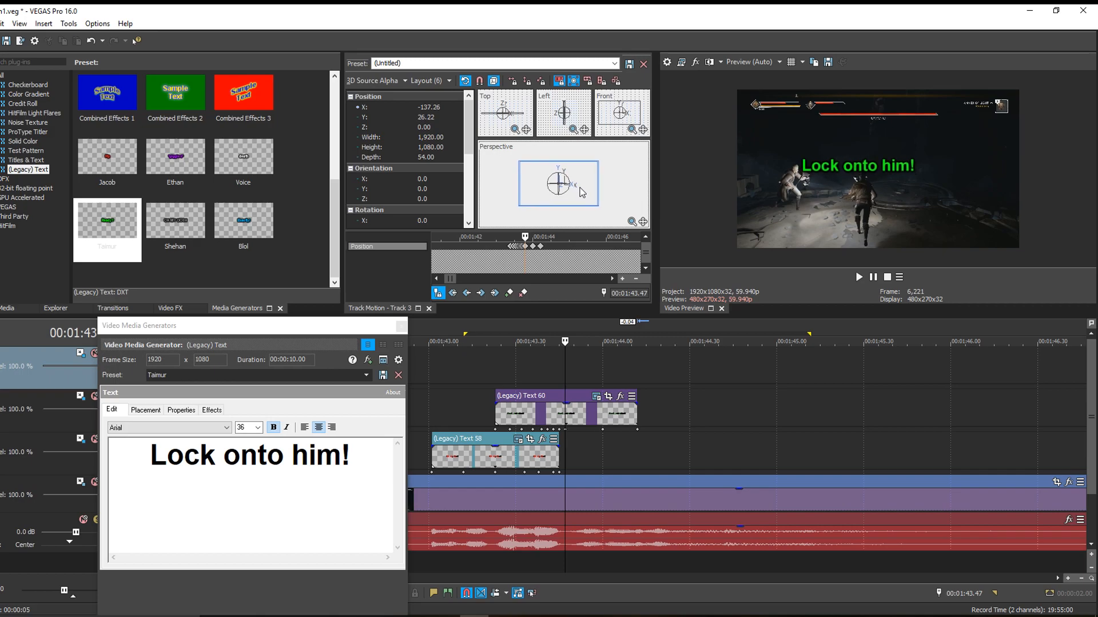
# - Keyframe the green caption at 00:01:43.50 to X about -118, Y about 32, and at 00:01:43.53 to X about -125, Y about 20
pyautogui.click(574, 383)
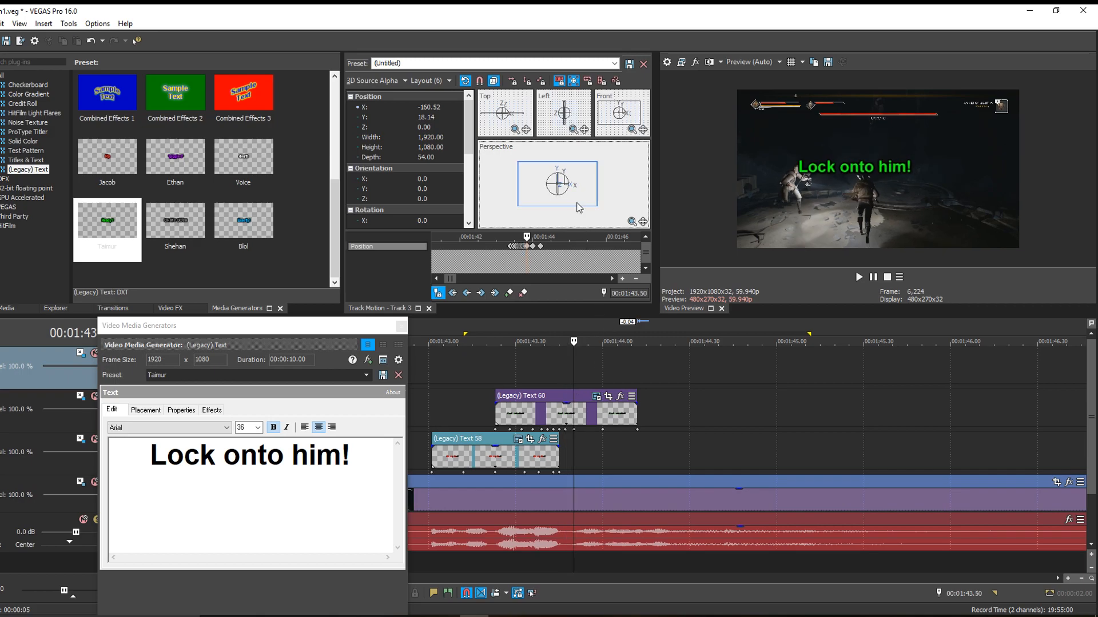
pyautogui.moveTo(579, 207); pyautogui.dragTo(581, 206)
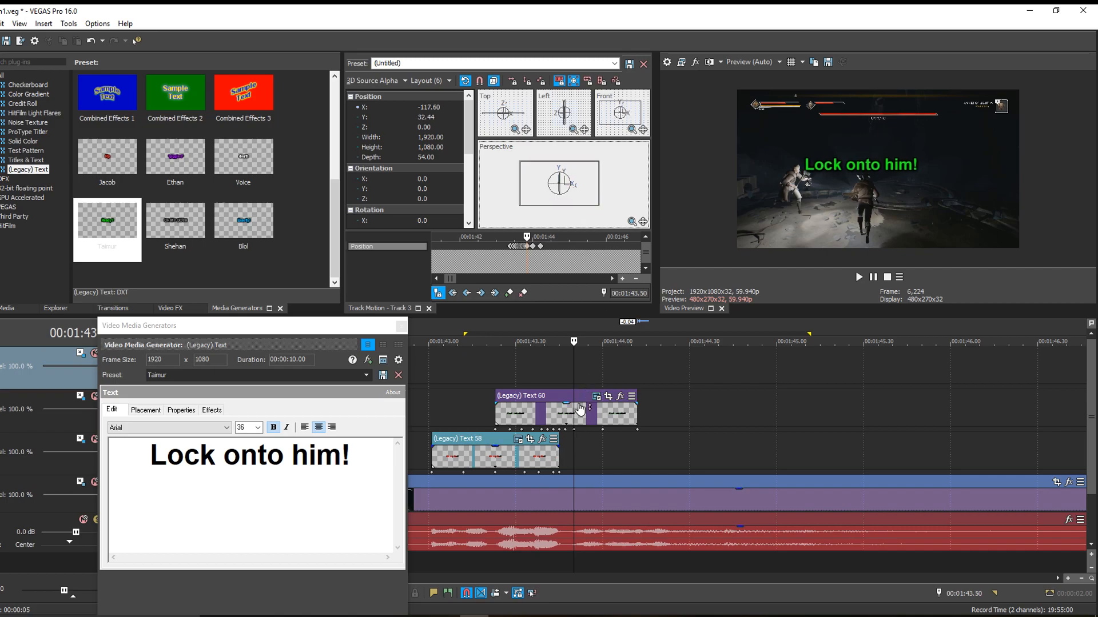
pyautogui.click(582, 382)
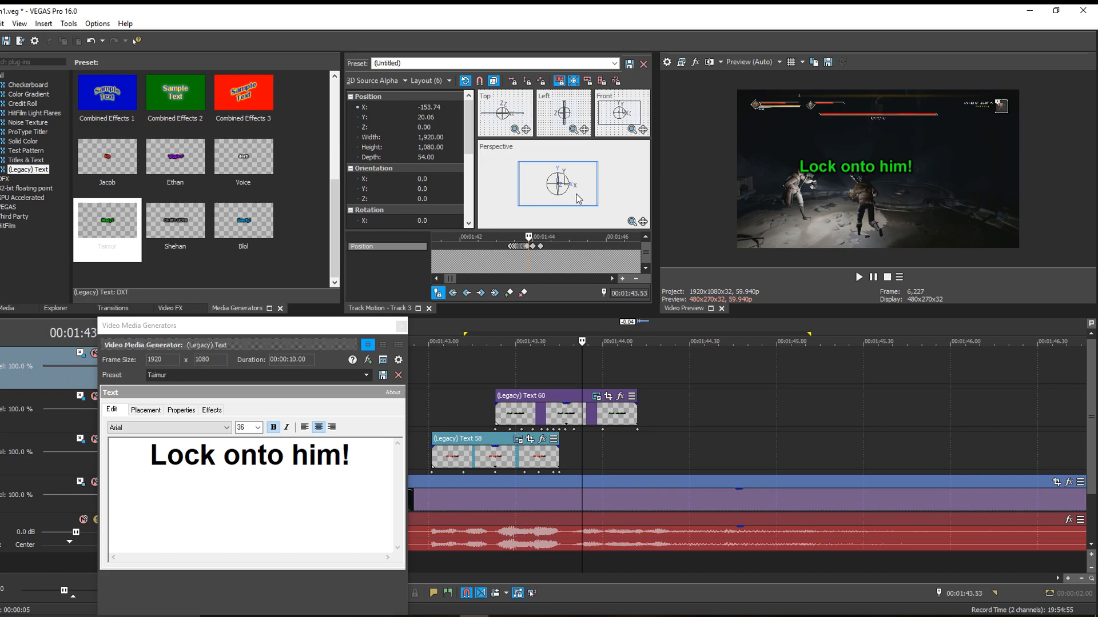
pyautogui.moveTo(577, 197); pyautogui.dragTo(579, 198)
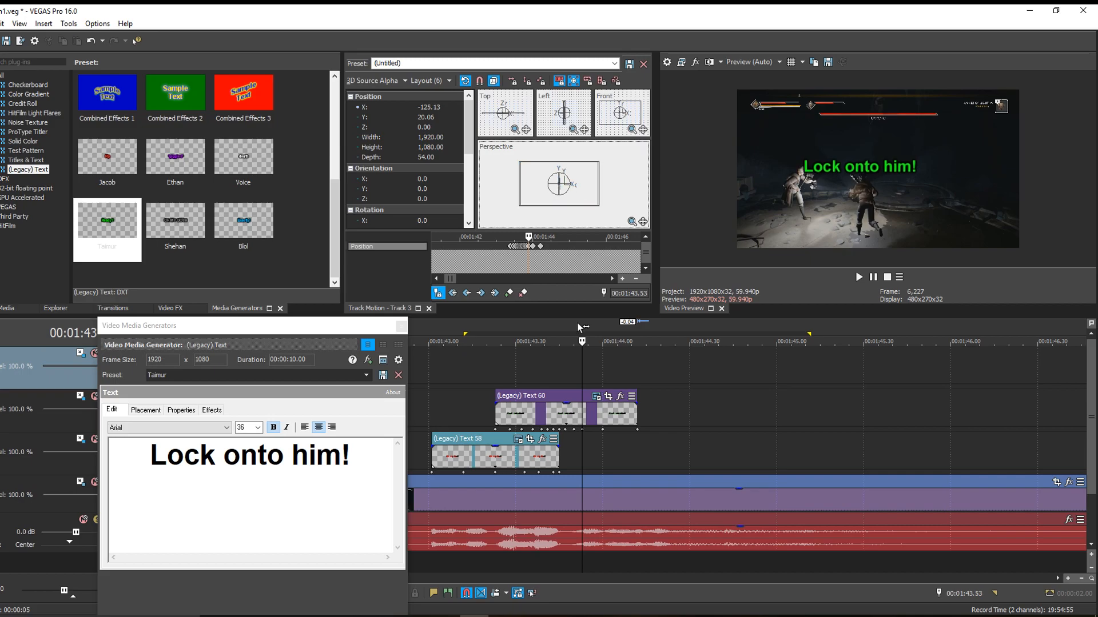
# - Keyframe the green caption at 00:01:43.55 to X about -186, Y about 12, and at 00:01:43.57 to X about -221, Y about -11
pyautogui.click(587, 385)
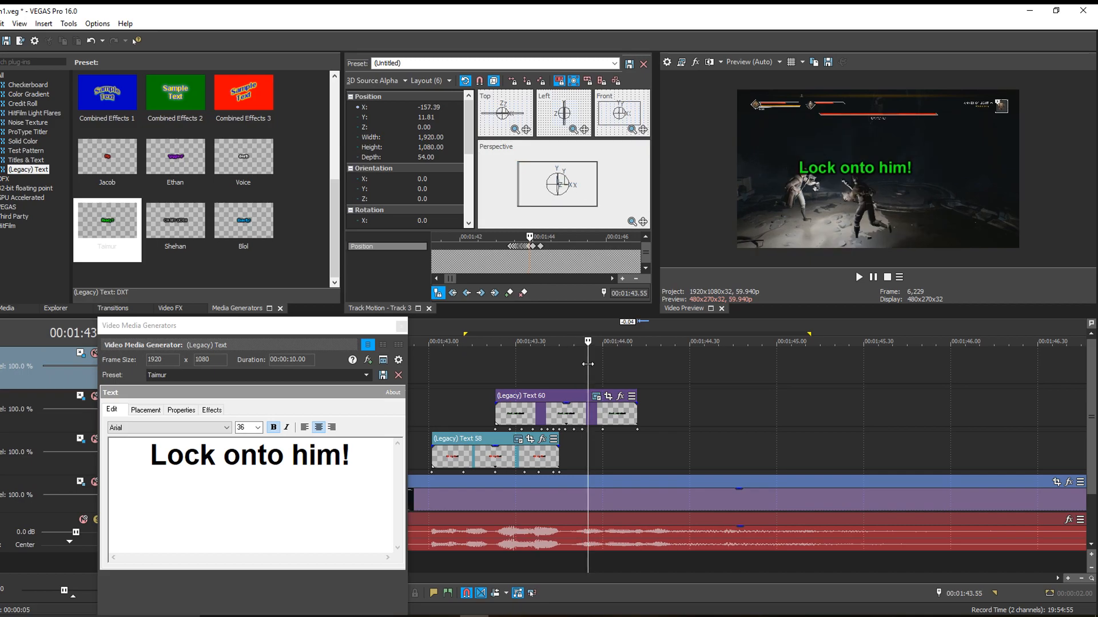
pyautogui.moveTo(579, 199); pyautogui.dragTo(578, 198)
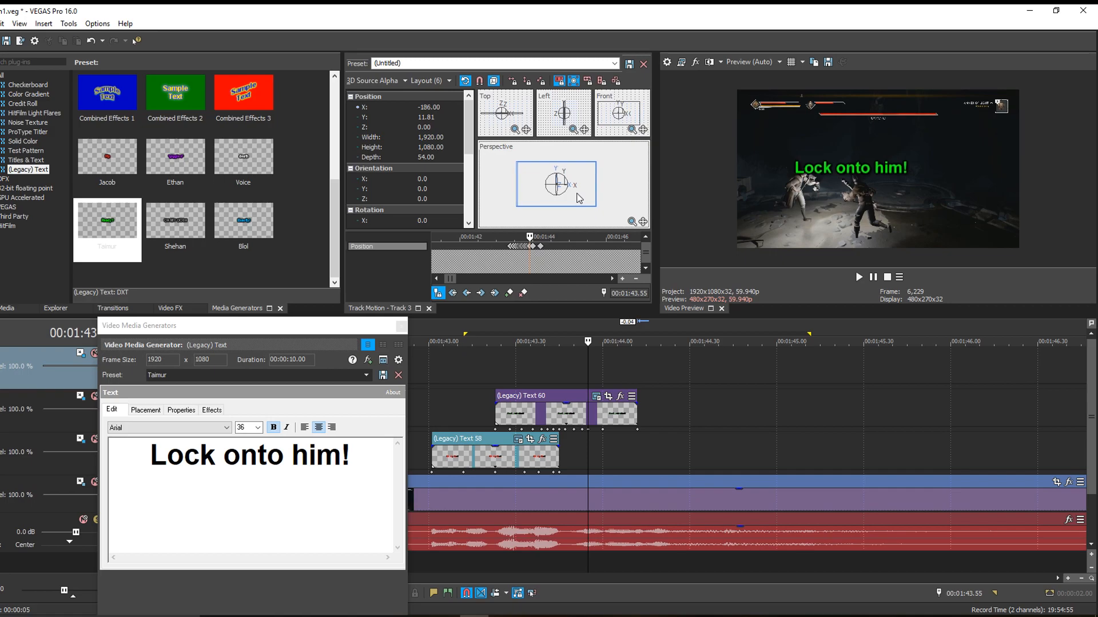
pyautogui.click(592, 383)
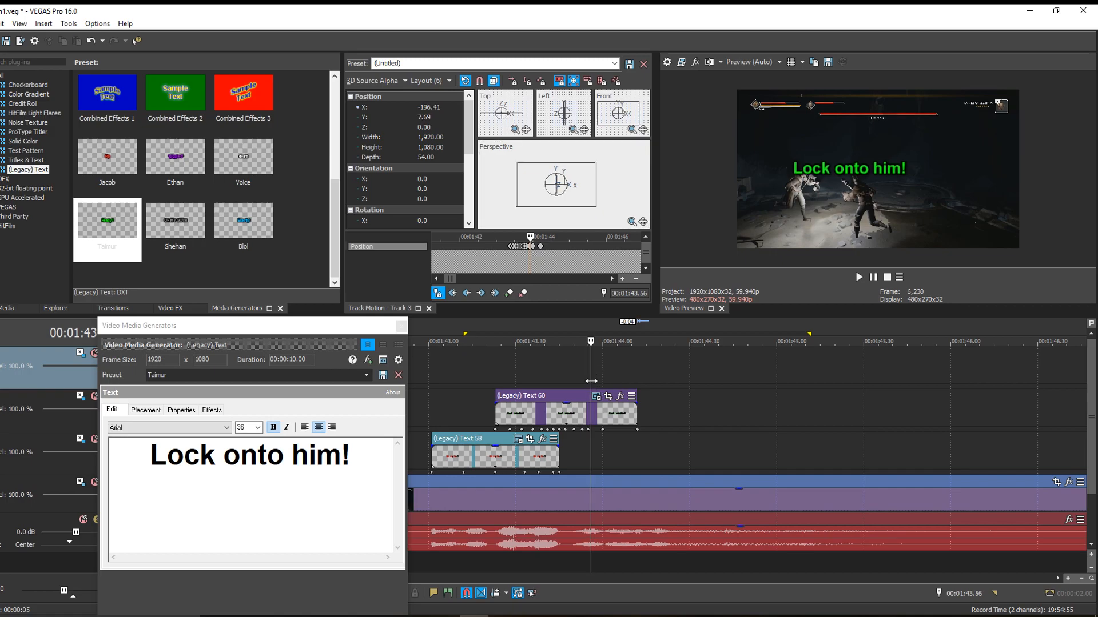
pyautogui.click(594, 381)
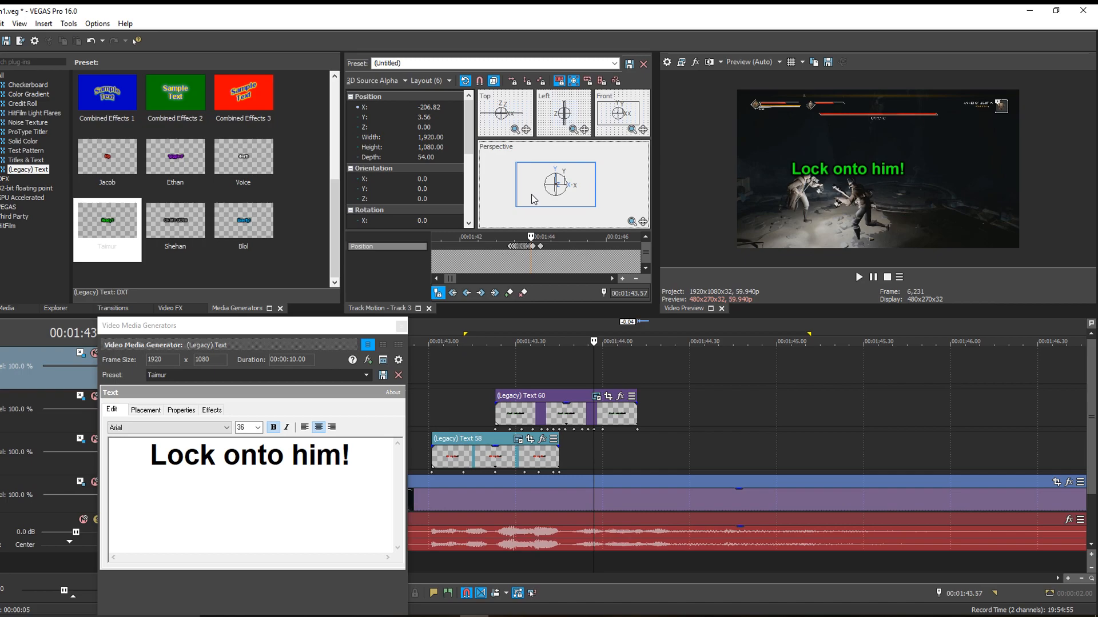
pyautogui.moveTo(531, 195); pyautogui.dragTo(532, 196)
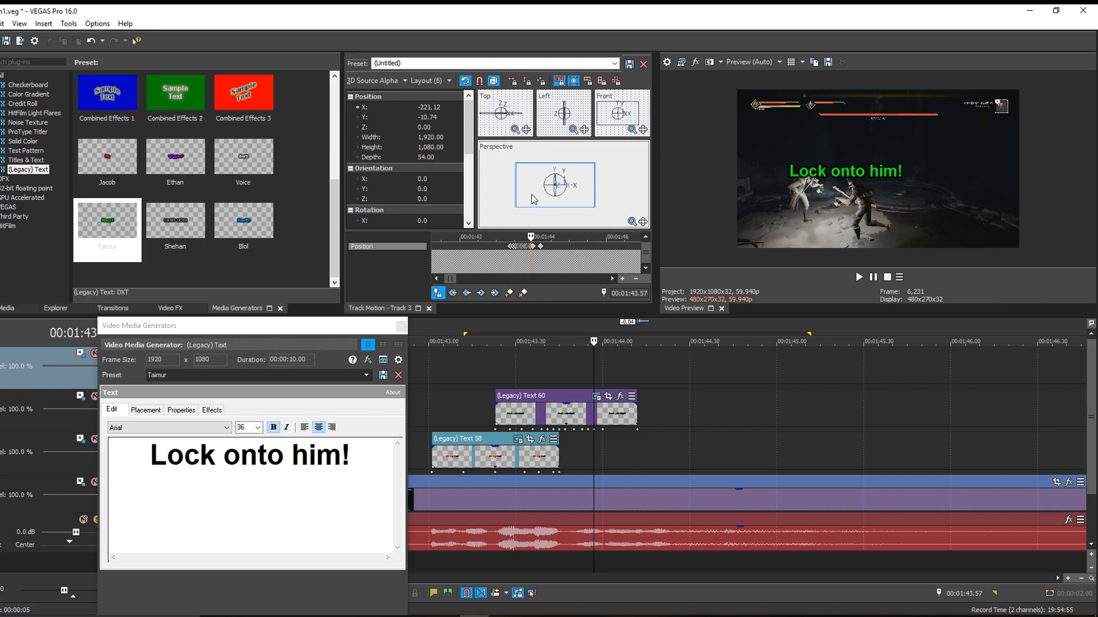
# - Reposition the green caption over its character with position keyframes at 00:01:44.01 and 00:01:43.59
pyautogui.click(606, 377)
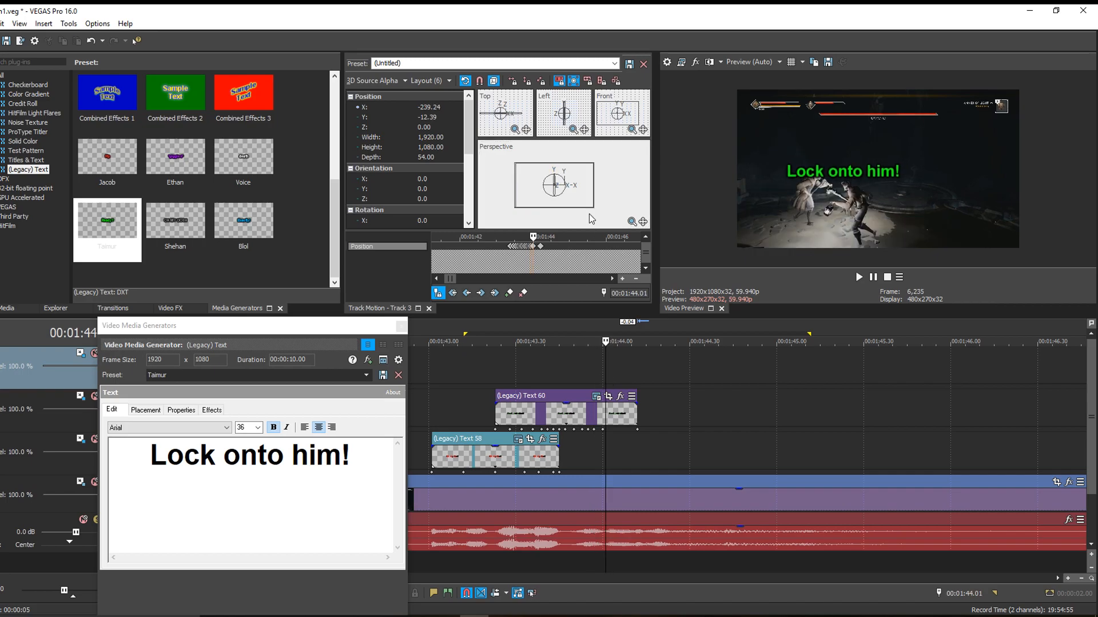
pyautogui.moveTo(585, 209); pyautogui.dragTo(581, 212)
pyautogui.click(600, 383)
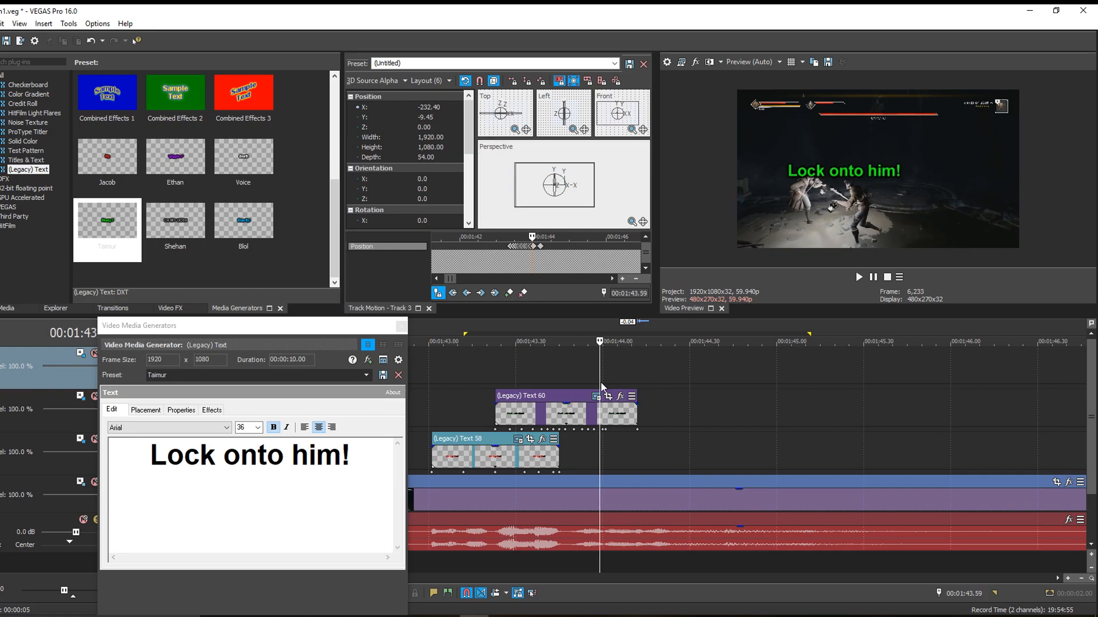
pyautogui.moveTo(569, 198); pyautogui.dragTo(584, 197)
# - Add a position keyframe at 00:01:44.07 that realigns the green caption with its character, and check it at 00:01:44.10
pyautogui.click(613, 381)
pyautogui.click(622, 380)
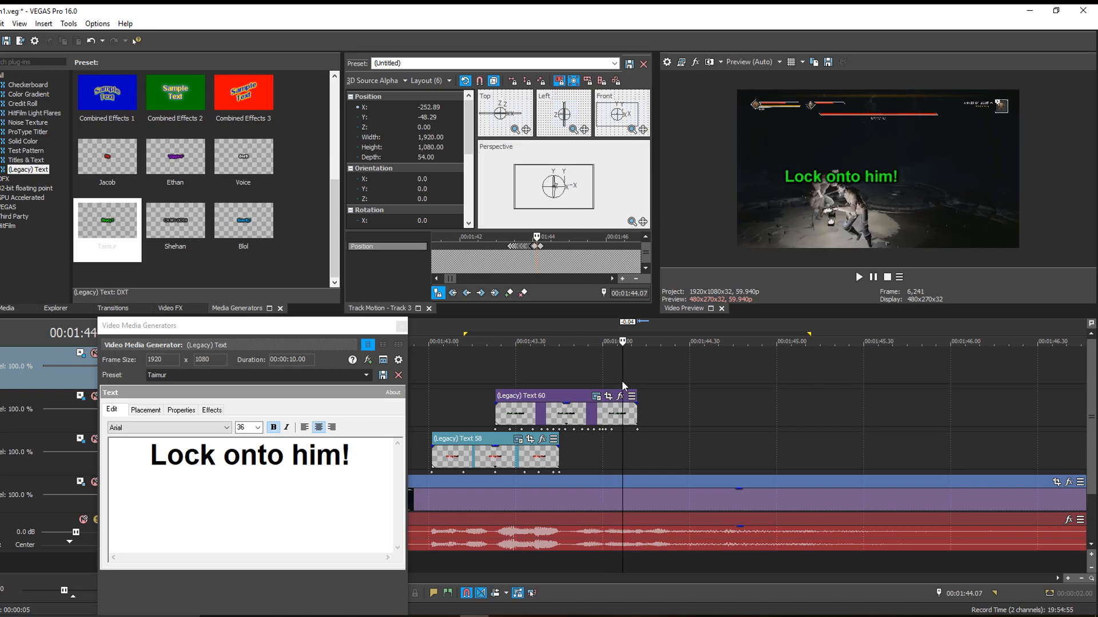
pyautogui.moveTo(577, 194); pyautogui.dragTo(577, 197)
pyautogui.click(632, 382)
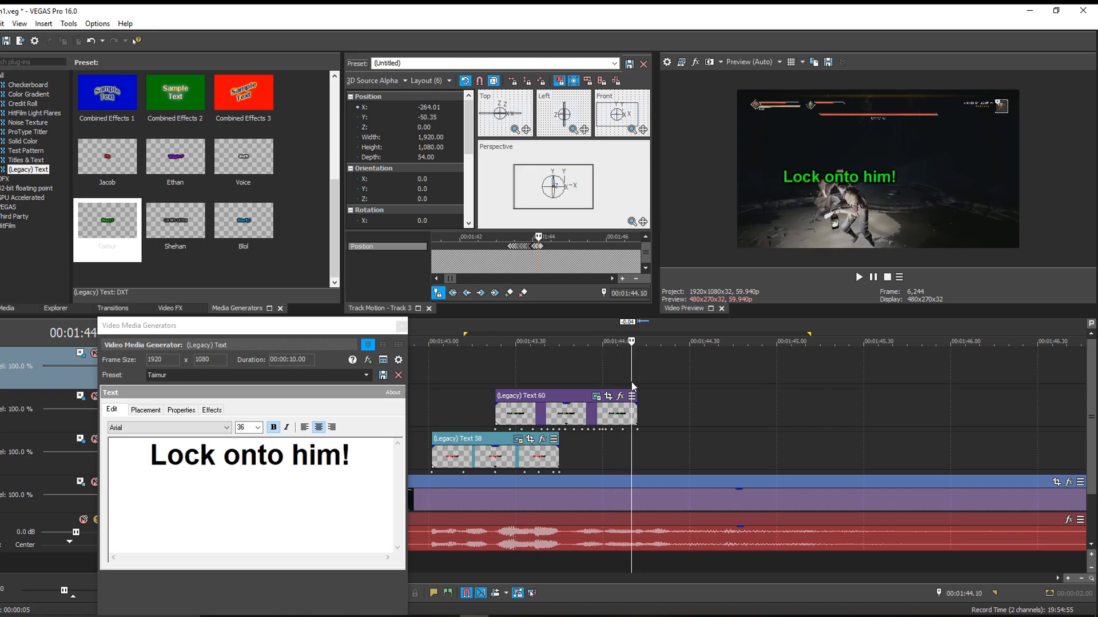
# - Play both captions from 00:01:43.16 and review the green caption's motion between 00:01:43.39 and 00:01:43.52
pyautogui.click(475, 385)
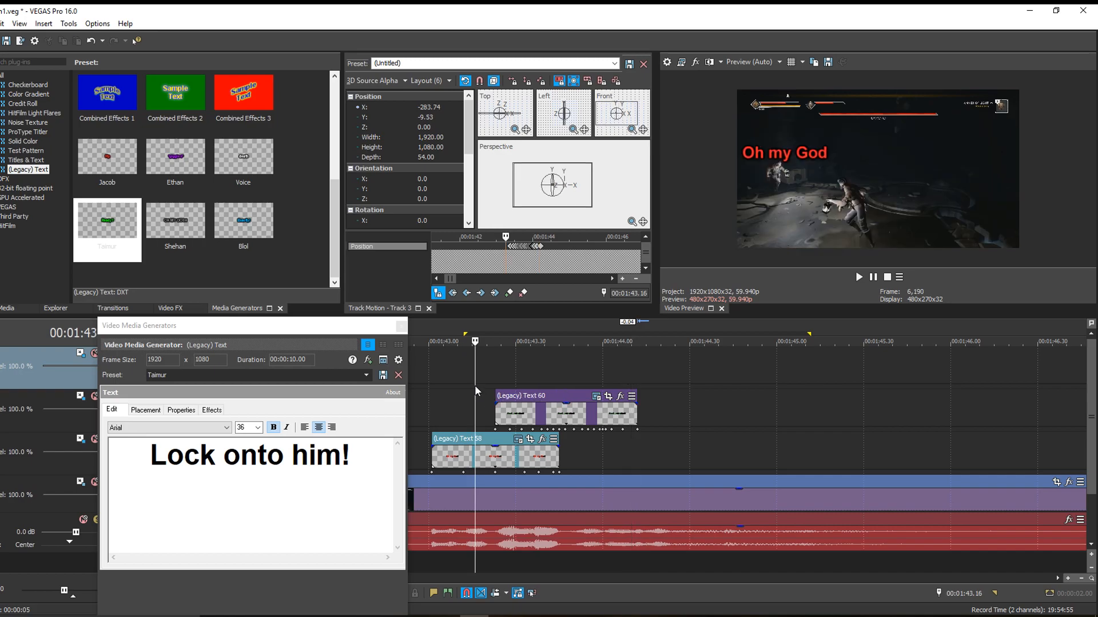
pyautogui.press('space')
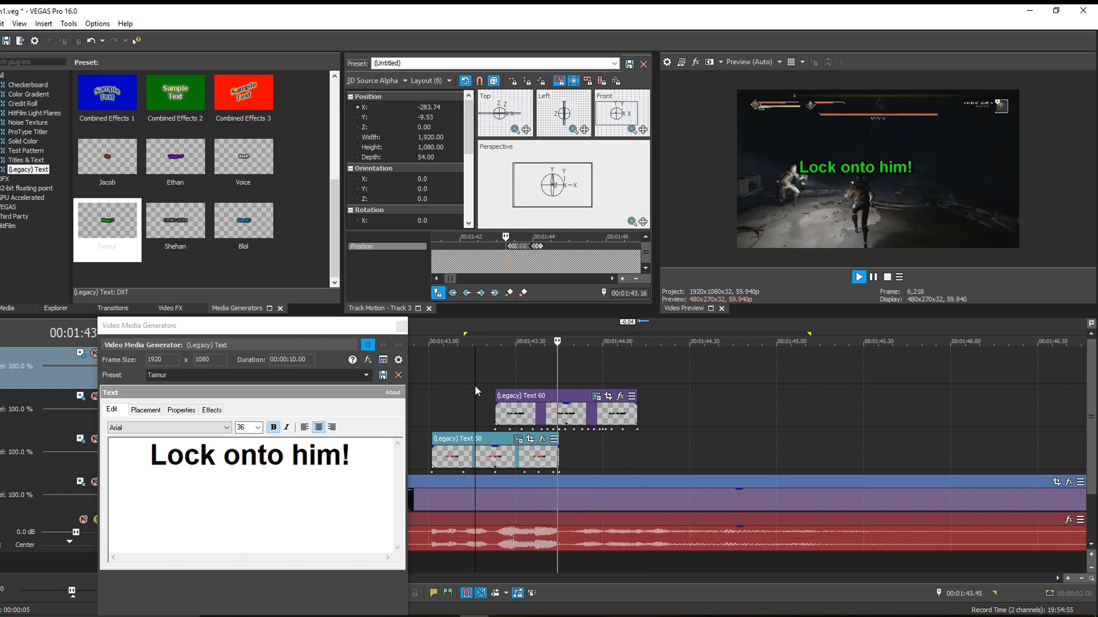
pyautogui.click(439, 382)
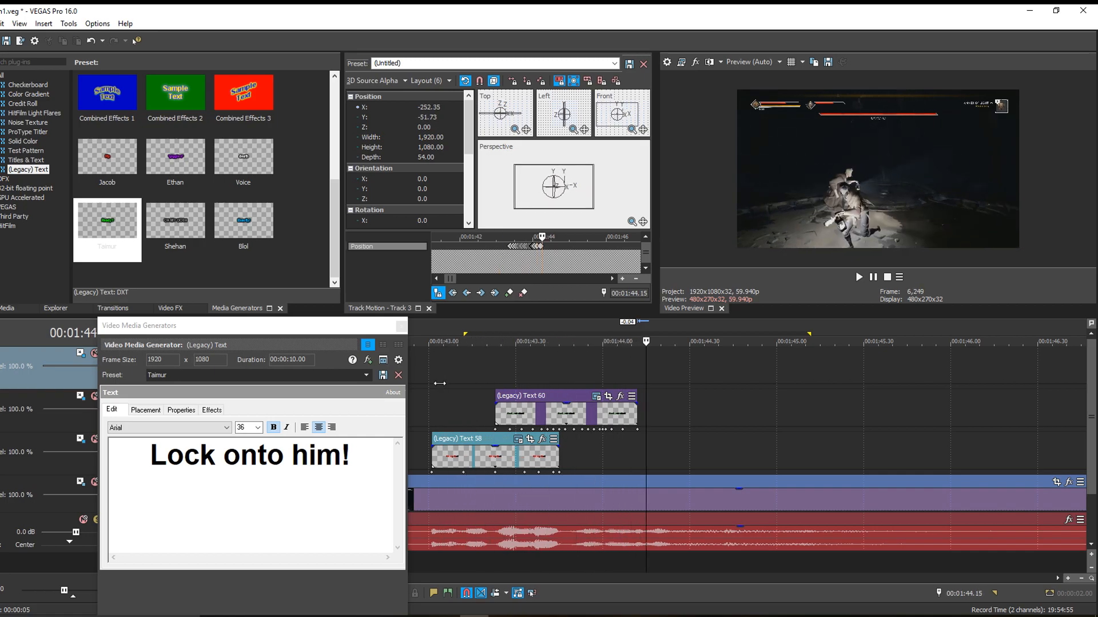
pyautogui.click(538, 370)
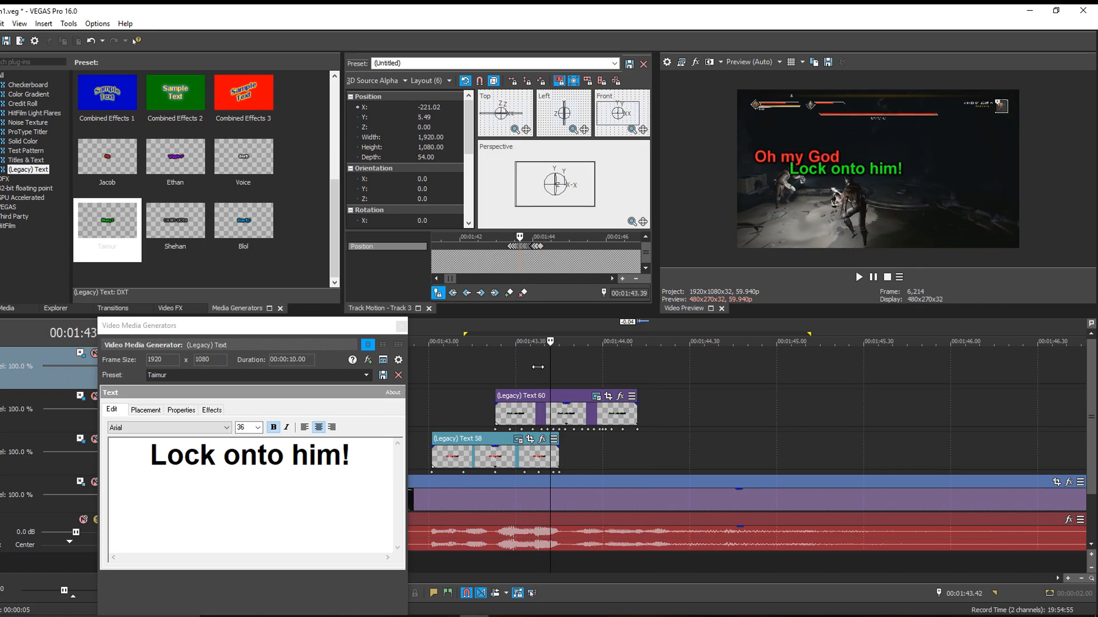
pyautogui.click(554, 394)
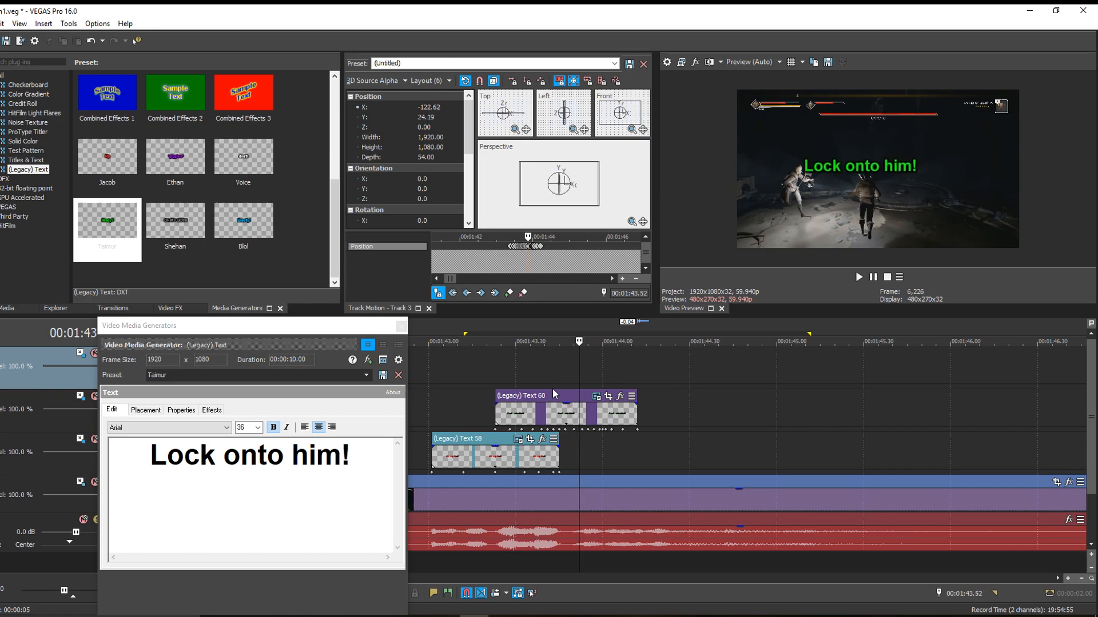
pyautogui.click(553, 394)
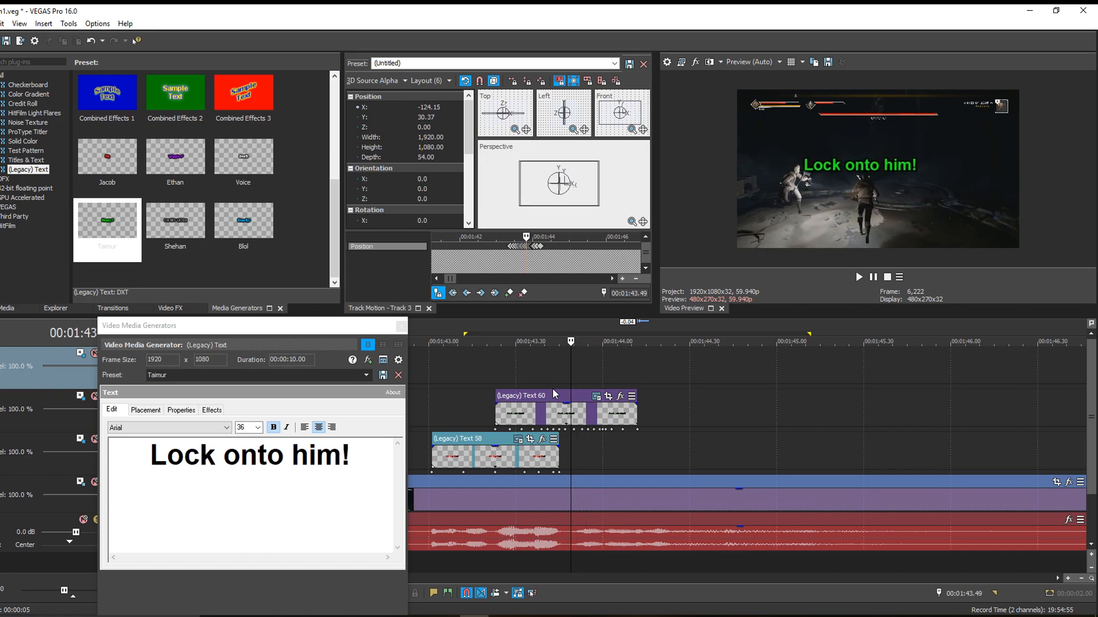
# - Lower the green caption to Y about 18 at 00:01:43.50 and to Y about 12 at 00:01:43.47
pyautogui.press('Left')
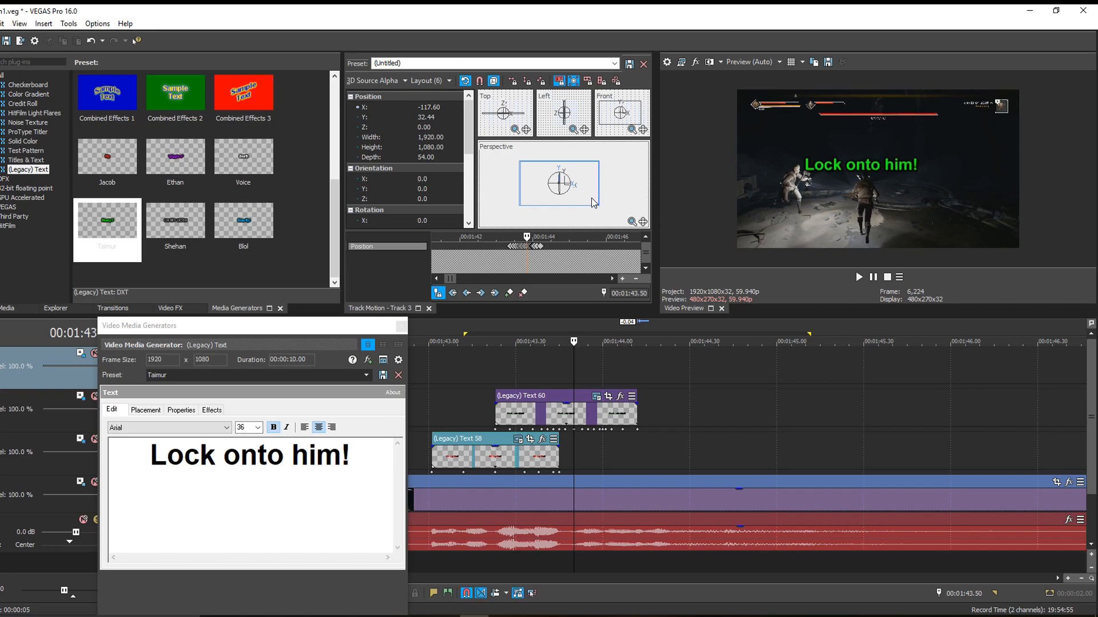
pyautogui.moveTo(591, 198); pyautogui.dragTo(591, 200)
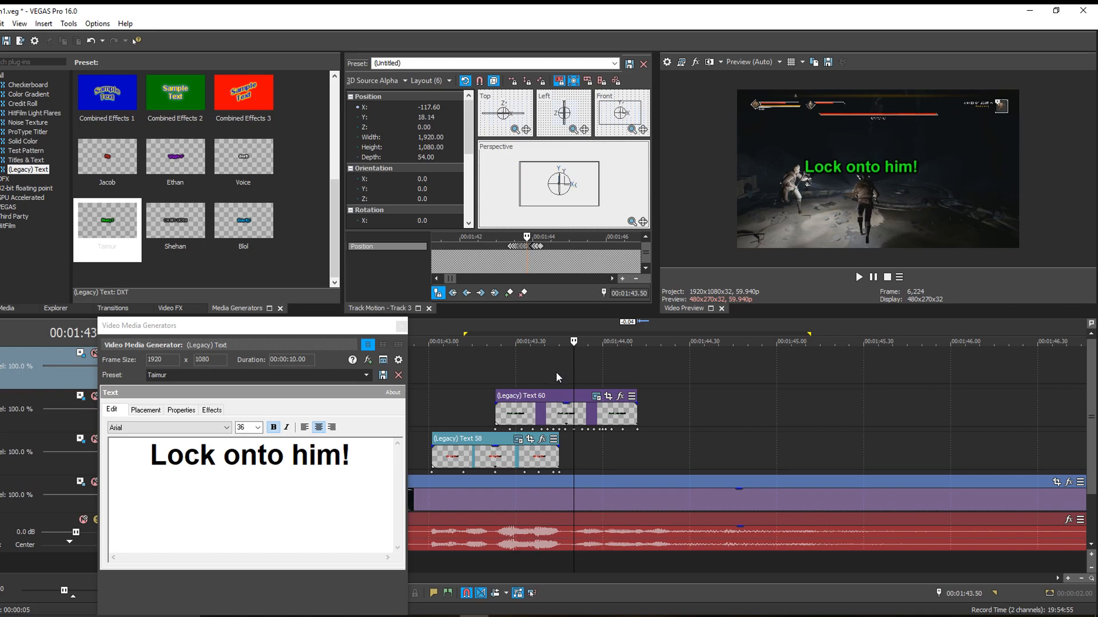
pyautogui.press('Right')
pyautogui.press('Right')
pyautogui.press('Right')
pyautogui.press('Left')
pyautogui.press('Left')
pyautogui.press('Left')
pyautogui.press('Left')
pyautogui.press('Left')
pyautogui.press('Left')
pyautogui.press('Left')
pyautogui.press('Left')
pyautogui.press('Right')
pyautogui.press('Right')
pyautogui.press('Right')
pyautogui.press('Right')
pyautogui.press('Left')
pyautogui.press('Left')
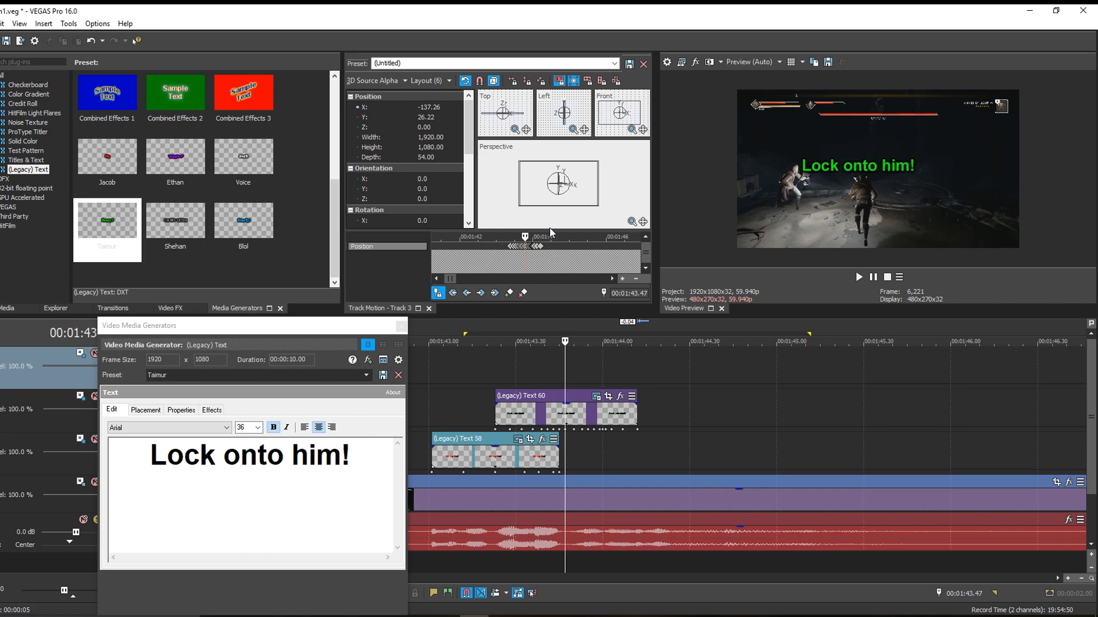
pyautogui.moveTo(538, 191); pyautogui.dragTo(537, 192)
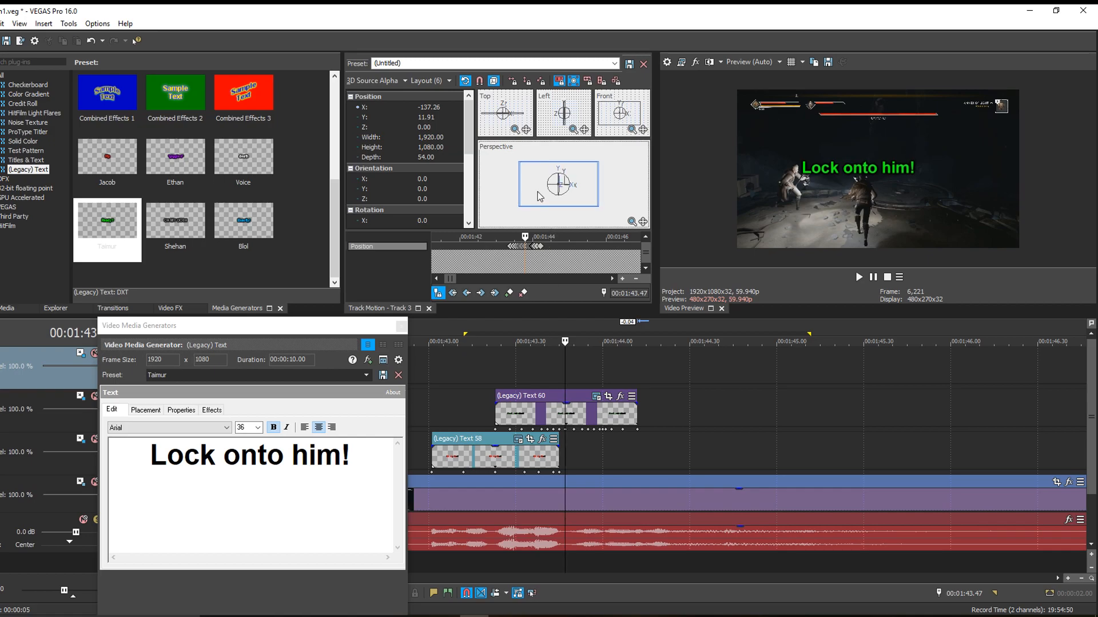
# - Lower the green caption to Y about -23 at 00:01:44.00, keeping it over its character
pyautogui.click(549, 380)
pyautogui.press('Right')
pyautogui.press('Right')
pyautogui.press('Right')
pyautogui.press('Right')
pyautogui.press('Right')
pyautogui.press('Right')
pyautogui.press('Right')
pyautogui.press('Right')
pyautogui.press('Right')
pyautogui.press('Right')
pyautogui.press('Right')
pyautogui.press('Right')
pyautogui.press('Right')
pyautogui.press('Right')
pyautogui.press('Right')
pyautogui.press('Right')
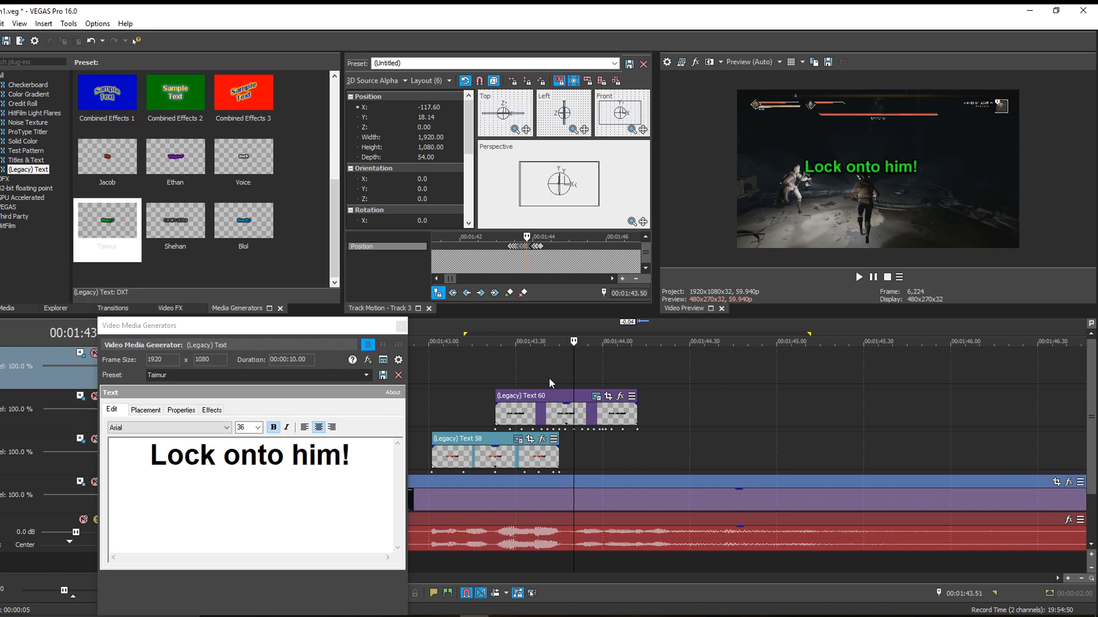
pyautogui.press('Right')
pyautogui.press('Right')
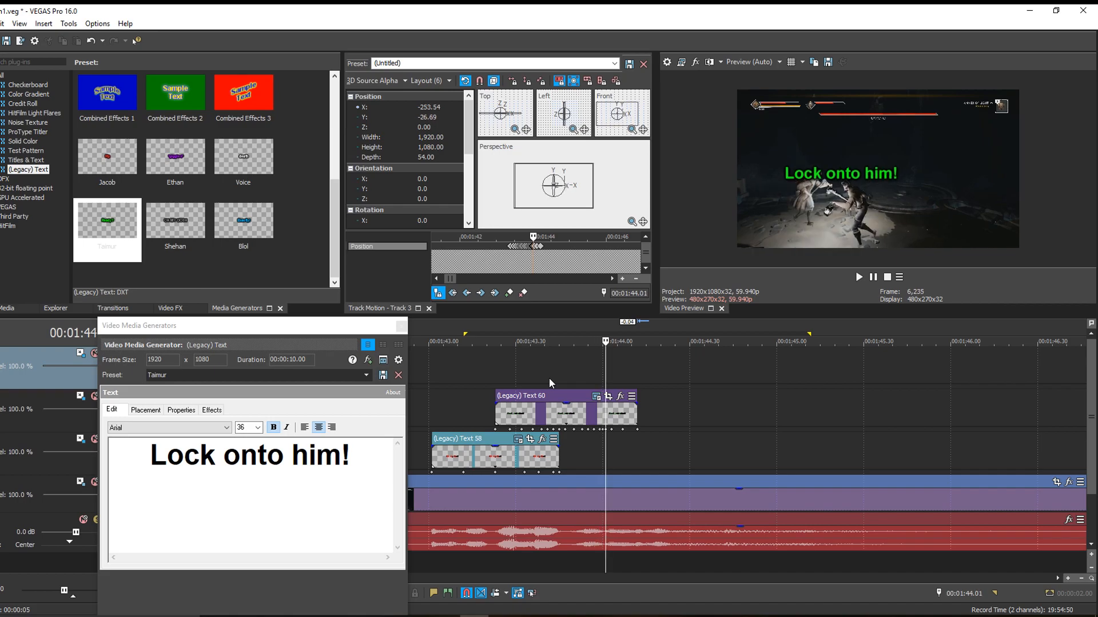
pyautogui.press('Right')
pyautogui.press('Left')
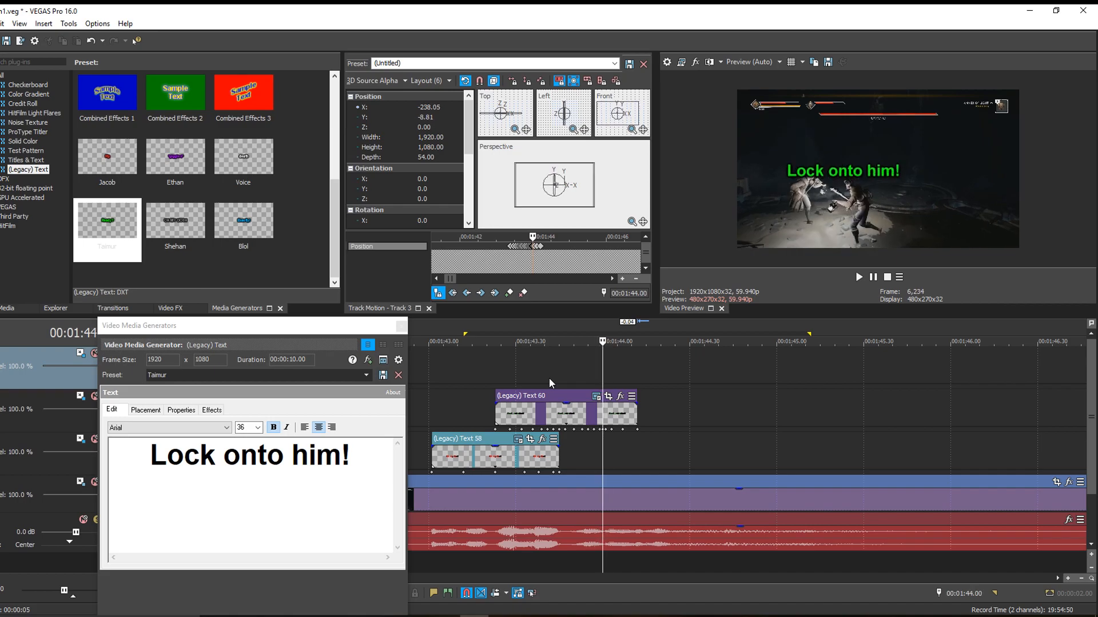
pyautogui.moveTo(559, 206); pyautogui.dragTo(559, 209)
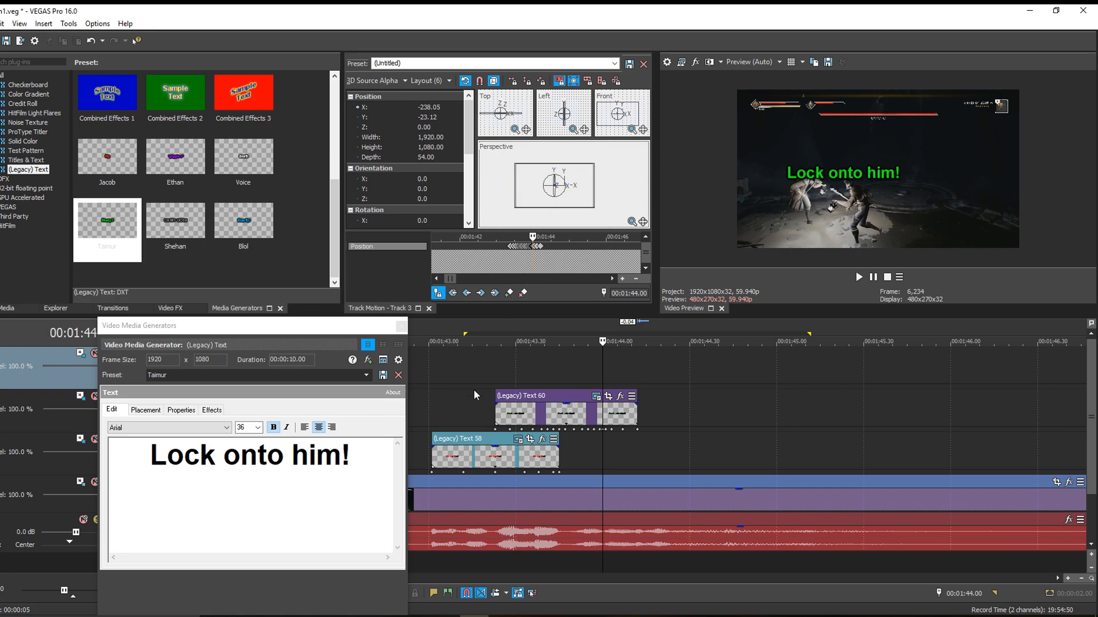
# - Play both captions twice from 00:01:43.16 to review their motion
pyautogui.click(474, 389)
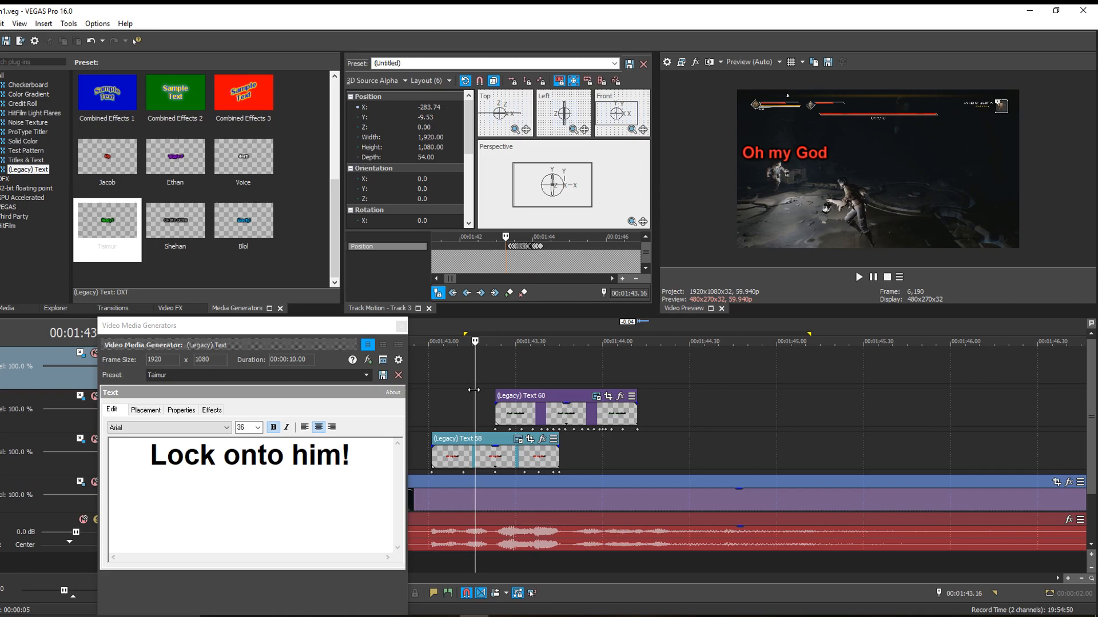
pyautogui.press('space')
pyautogui.press('Return')
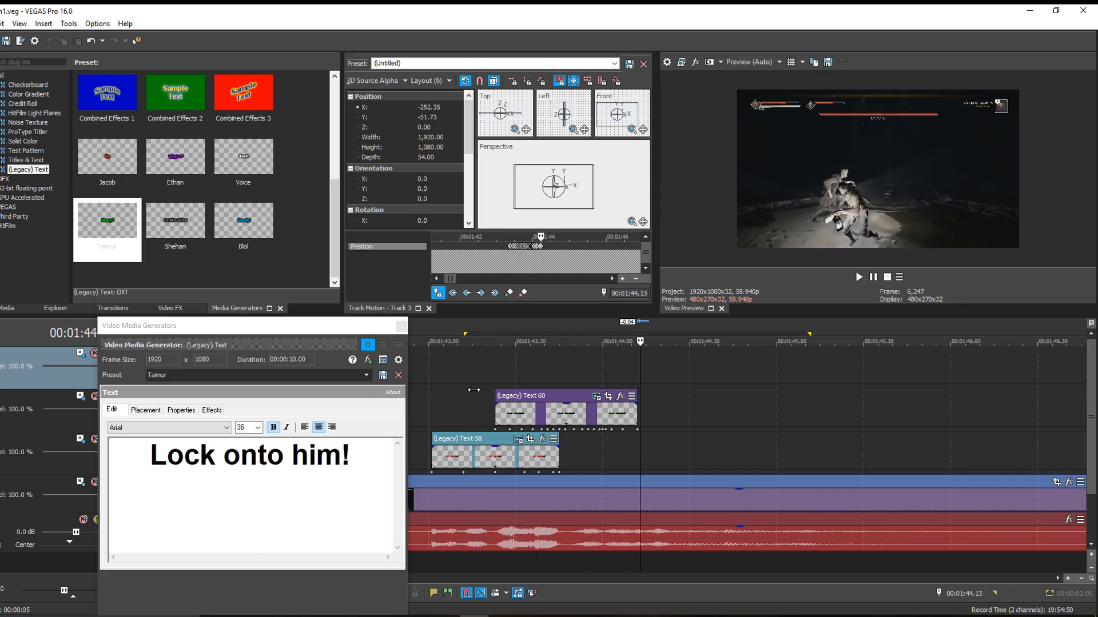
pyautogui.click(473, 389)
pyautogui.press('space')
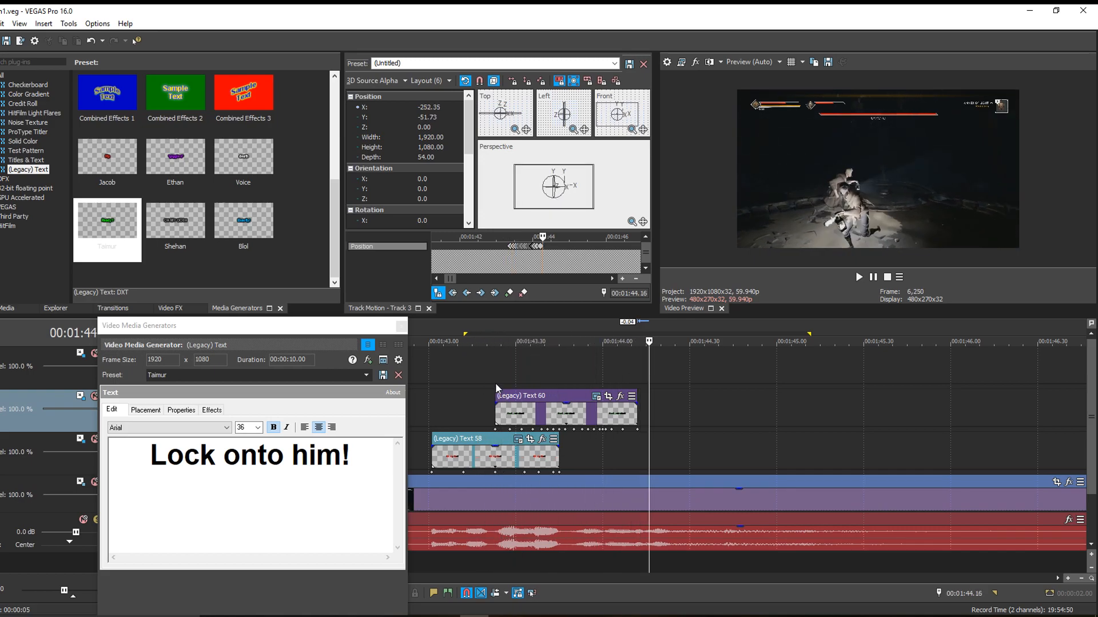
# - Delete the green caption's two position keyframes between 00:01:43.29 and 00:01:43.38
pyautogui.click(500, 383)
pyautogui.press('Right')
pyautogui.press('Right')
pyautogui.press('Right')
pyautogui.press('Right')
pyautogui.press('Right')
pyautogui.press('Right')
pyautogui.press('Right')
pyautogui.press('Right')
pyautogui.press('Right')
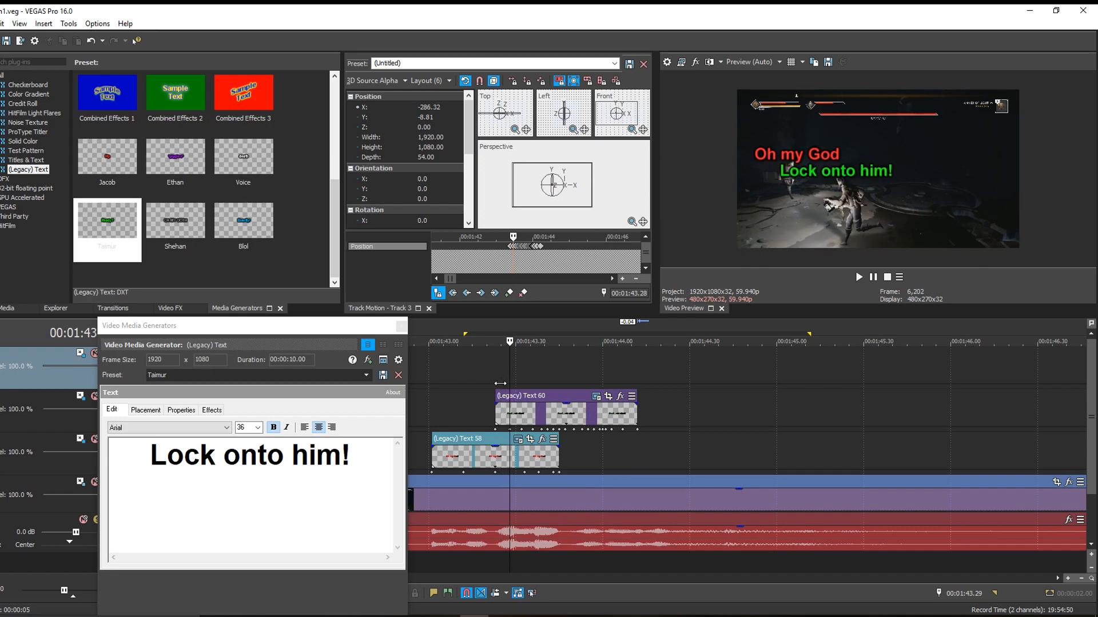
pyautogui.press('Right')
pyautogui.press('Right')
pyautogui.press('Right')
pyautogui.press('Right')
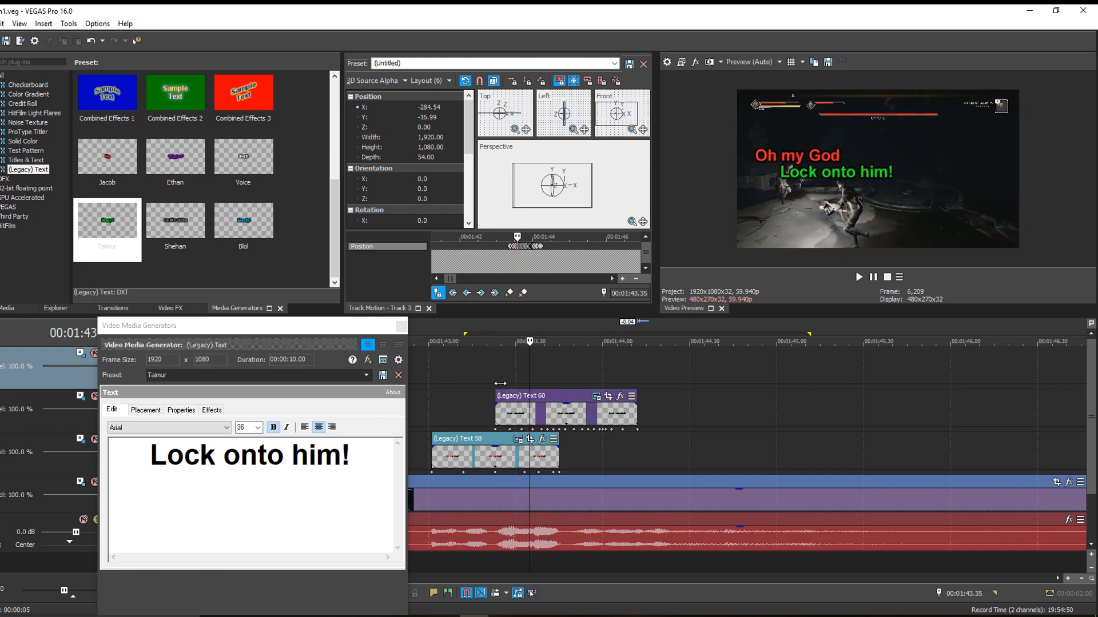
pyautogui.rightClick(532, 430)
pyautogui.press('d')
pyautogui.rightClick(522, 431)
pyautogui.press('d')
# - Shift the green caption to X about -283 at 00:01:43.38
pyautogui.click(509, 372)
pyautogui.press('Right')
pyautogui.press('Right')
pyautogui.press('Right')
pyautogui.press('Right')
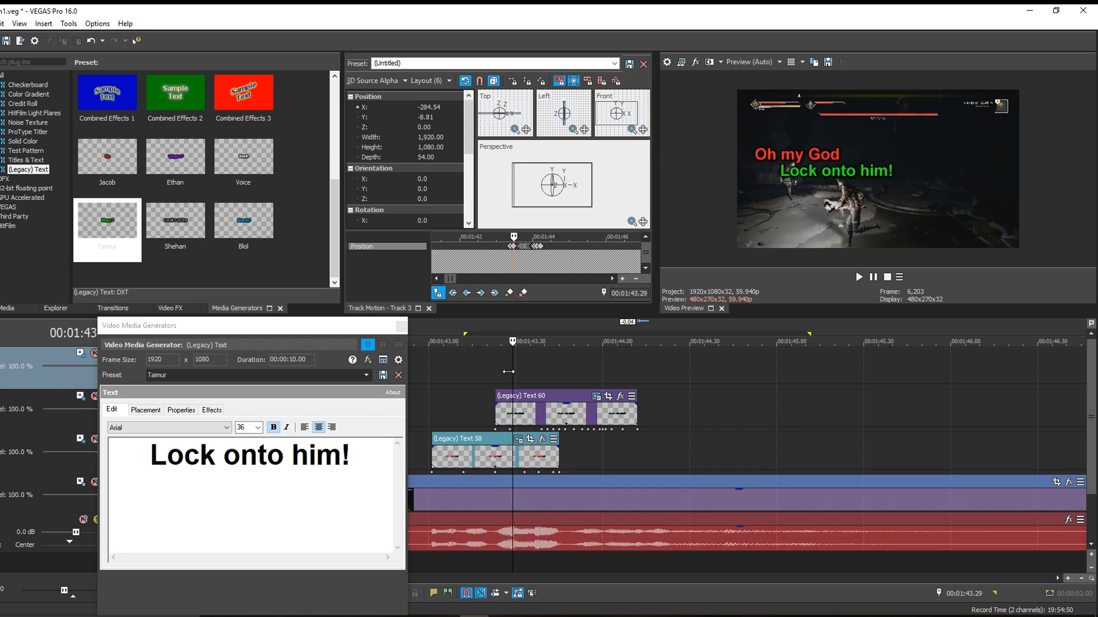
pyautogui.press('Right')
pyautogui.press('Right')
pyautogui.press('Right')
pyautogui.press('Right')
pyautogui.press('Right')
pyautogui.press('Right')
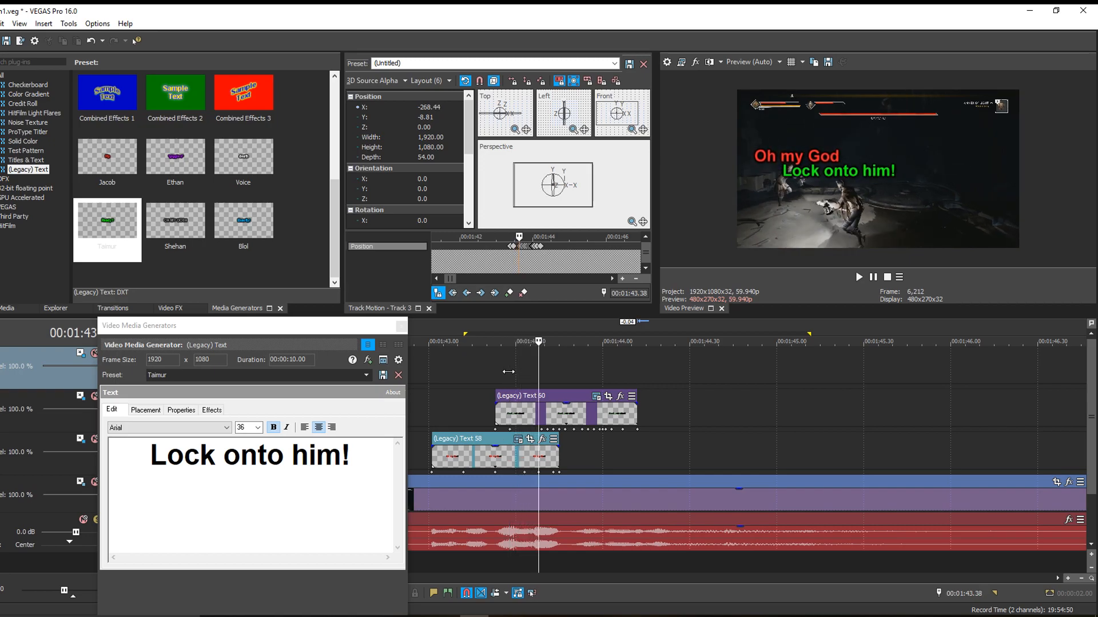
pyautogui.click(572, 199)
pyautogui.press('Left')
pyautogui.press('Left')
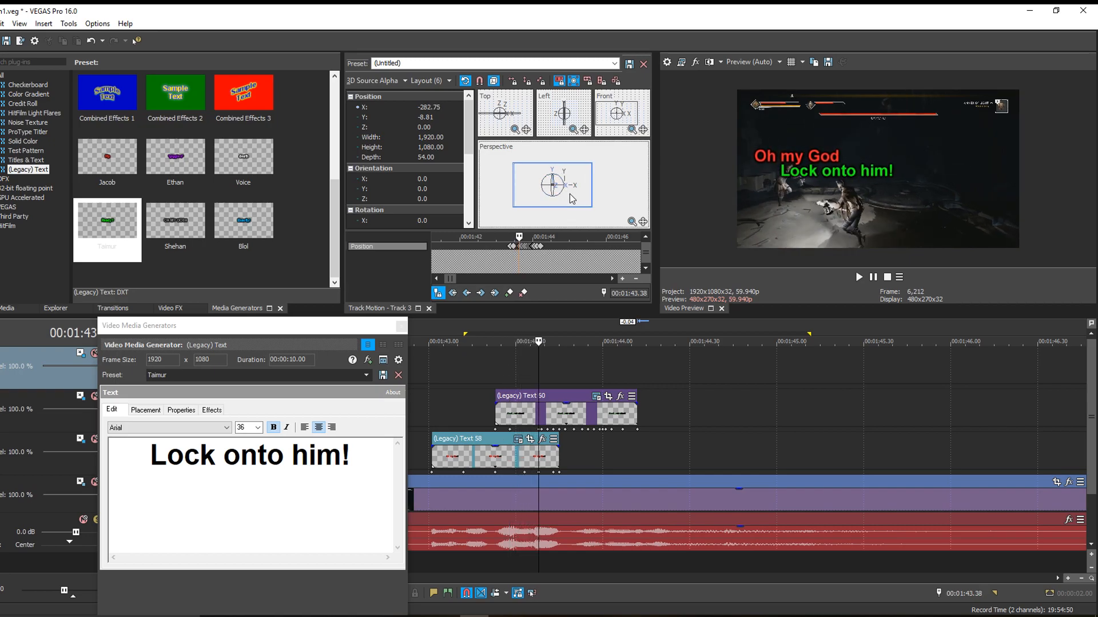
pyautogui.press('Right')
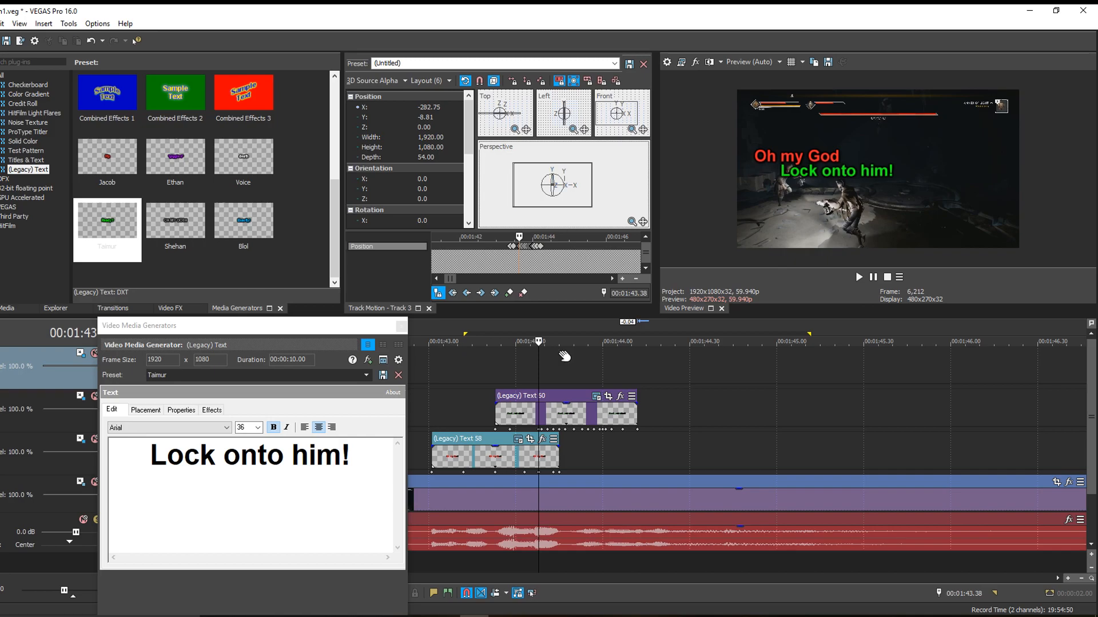
# - Step through the green caption frame by frame from its start to 00:01:44.13 to check its motion
pyautogui.click(524, 377)
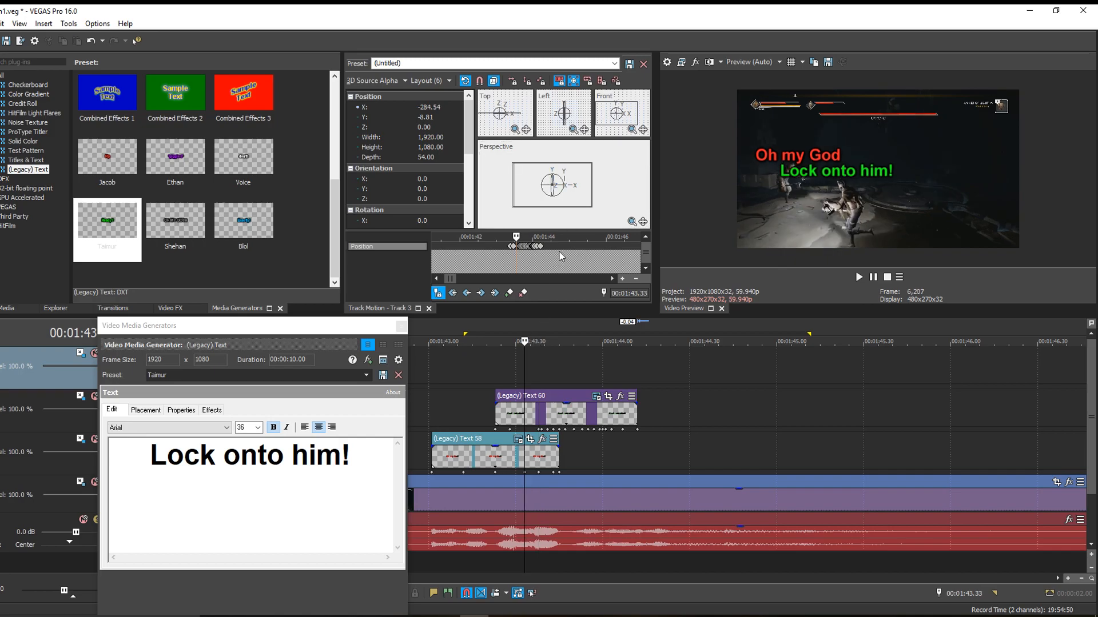
pyautogui.click(497, 371)
pyautogui.press('Right')
pyautogui.press('Right')
pyautogui.press('Right')
pyautogui.press('Right')
pyautogui.press('Right')
pyautogui.press('Right')
pyautogui.press('Right')
pyautogui.press('Right')
pyautogui.press('Right')
pyautogui.press('Right')
pyautogui.press('Right')
pyautogui.press('Right')
pyautogui.press('Right')
pyautogui.press('Right')
pyautogui.press('Right')
pyautogui.press('Right')
pyautogui.press('Right')
pyautogui.press('Right')
pyautogui.press('Right')
pyautogui.press('Right')
pyautogui.press('Right')
pyautogui.press('Right')
pyautogui.press('Right')
pyautogui.press('Right')
pyautogui.press('Right')
pyautogui.press('Right')
pyautogui.press('Right')
pyautogui.press('Right')
pyautogui.press('Right')
pyautogui.press('Right')
pyautogui.press('Right')
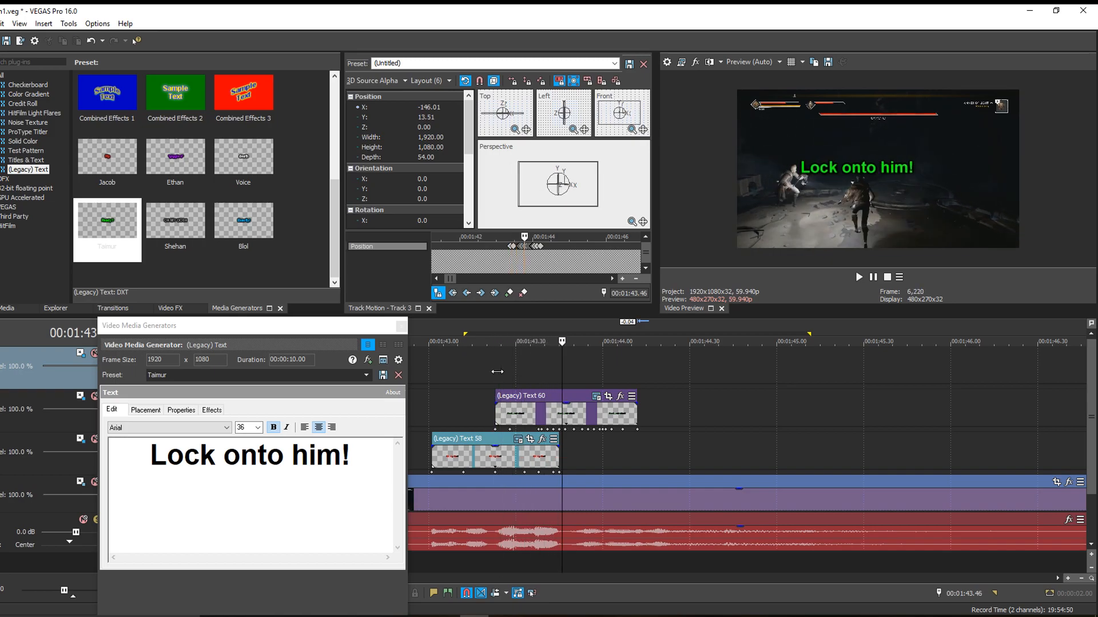
pyautogui.press('Right')
pyautogui.press('Right')
pyautogui.press('Right')
pyautogui.press('Right')
pyautogui.press('Right')
pyautogui.press('Right')
pyautogui.press('Right')
pyautogui.press('Right')
pyautogui.press('Right')
pyautogui.press('Right')
pyautogui.press('Right')
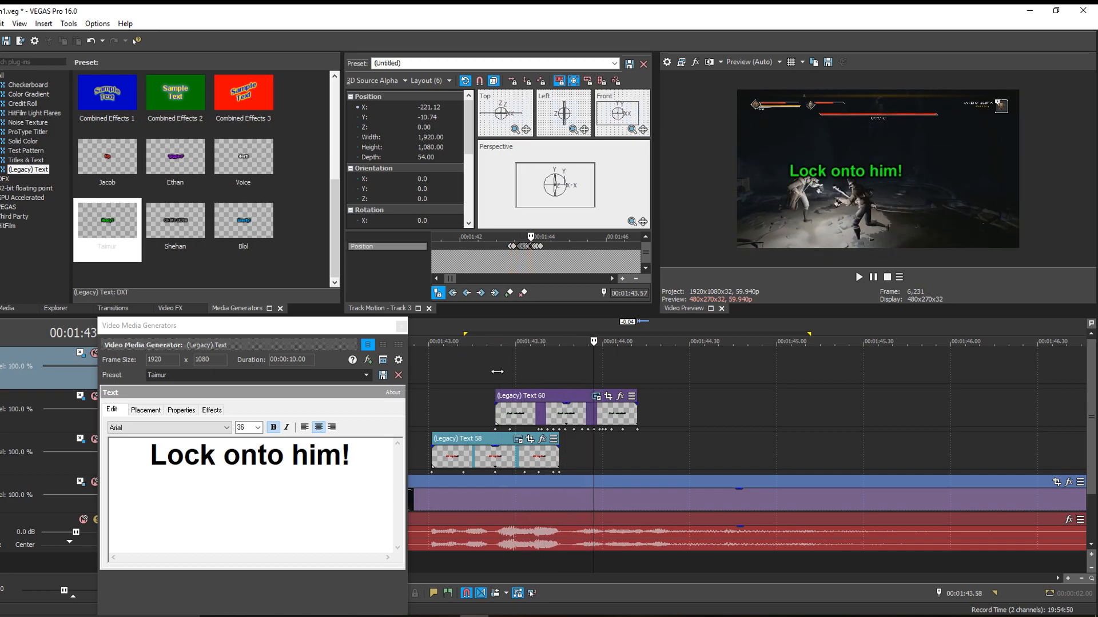
pyautogui.press('Right')
pyautogui.press('Right')
pyautogui.press('Right')
pyautogui.press('Right')
pyautogui.press('Right')
pyautogui.press('Right')
pyautogui.press('Right')
pyautogui.press('Right')
pyautogui.press('Right')
pyautogui.press('Right')
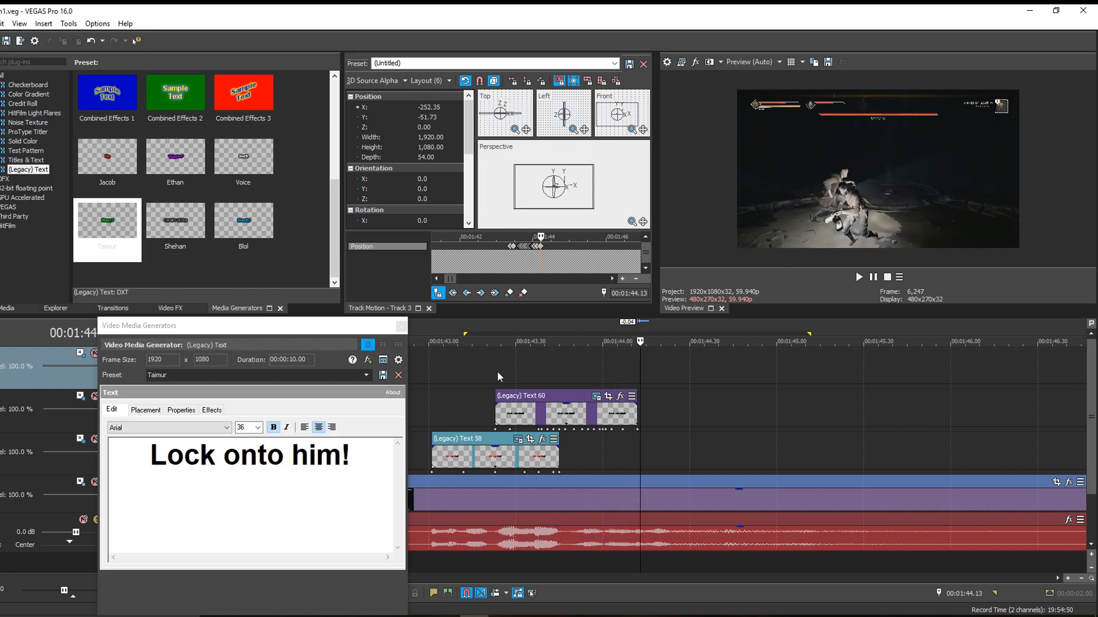
# - Keyframe the green caption at 00:01:43.36 to Y about -23
pyautogui.click(496, 371)
pyautogui.press('Right')
pyautogui.press('Right')
pyautogui.press('Right')
pyautogui.press('Right')
pyautogui.press('Right')
pyautogui.press('Right')
pyautogui.press('Right')
pyautogui.press('Right')
pyautogui.press('Right')
pyautogui.press('Right')
pyautogui.press('Right')
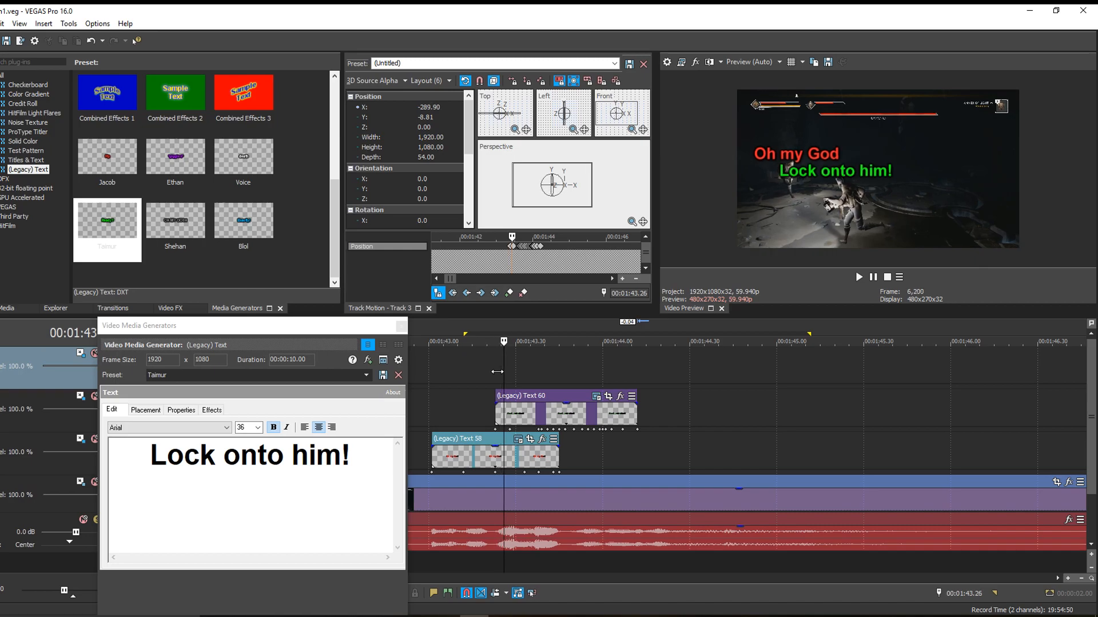
pyautogui.press('Right')
pyautogui.press('Right')
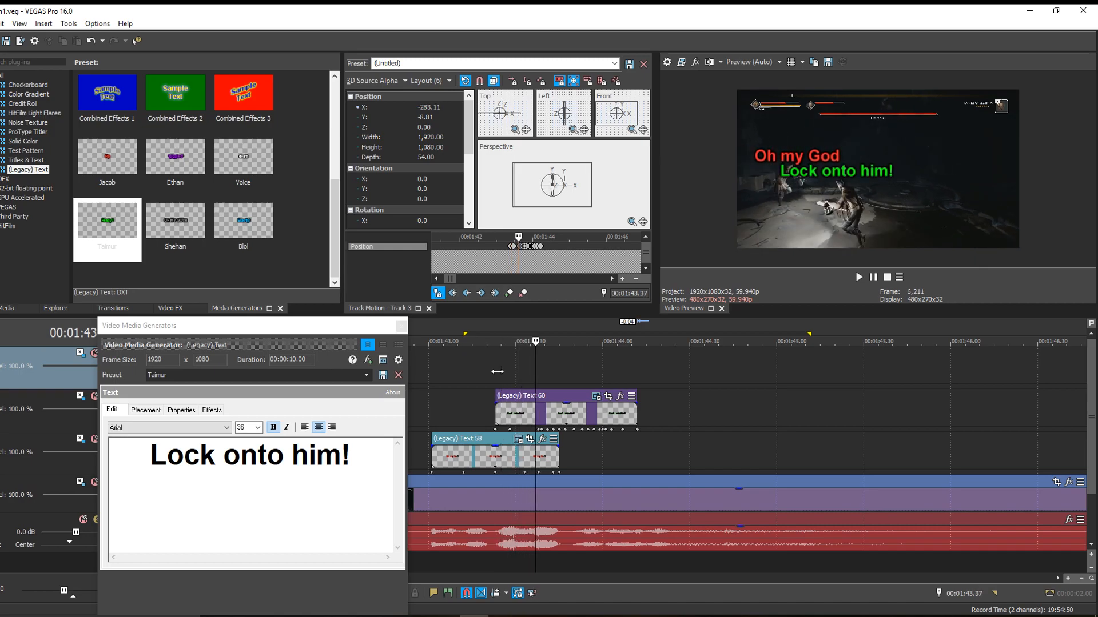
pyautogui.click(532, 196)
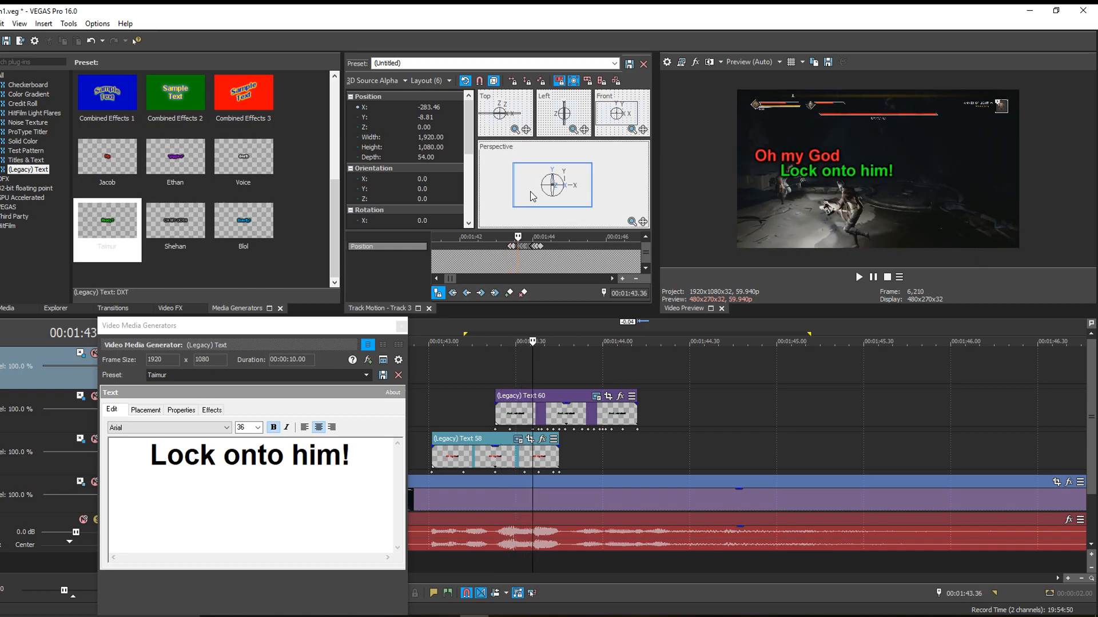
pyautogui.moveTo(532, 196); pyautogui.dragTo(531, 196)
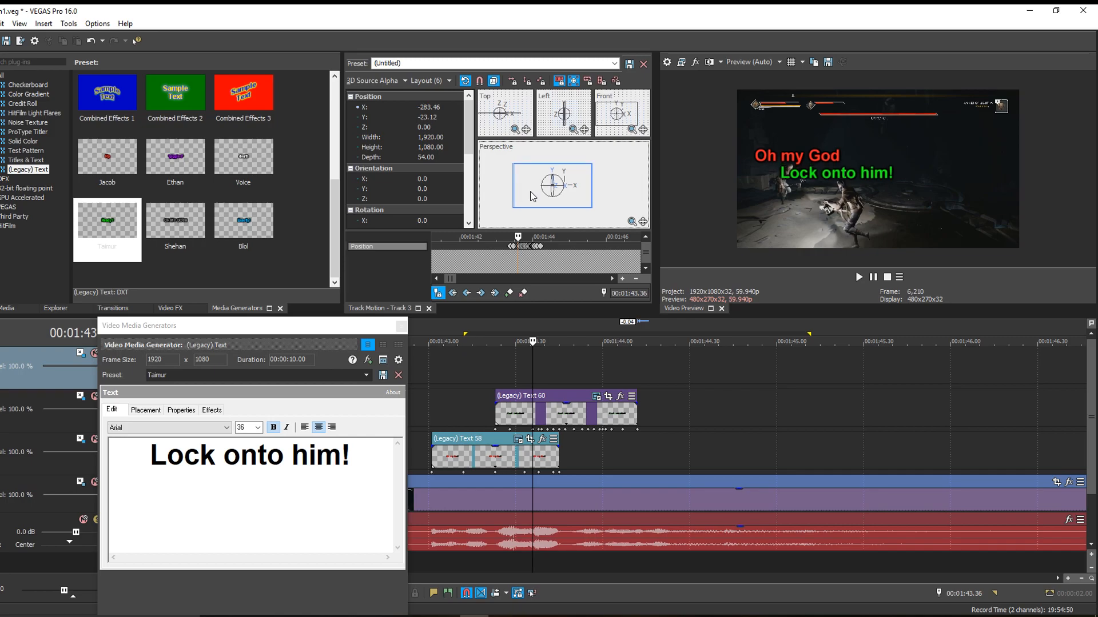
# - Play both captions from about 00:01:43.19 and again from the start of the Ashen 1 clip at 00:01:42.41
pyautogui.click(480, 395)
pyautogui.press('space')
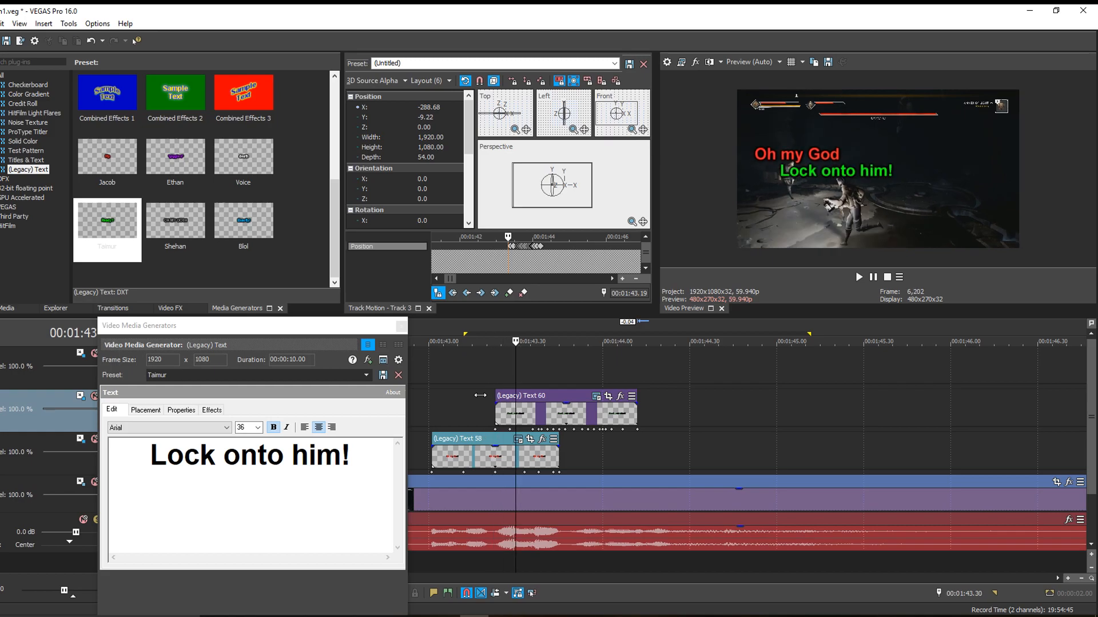
pyautogui.press('space')
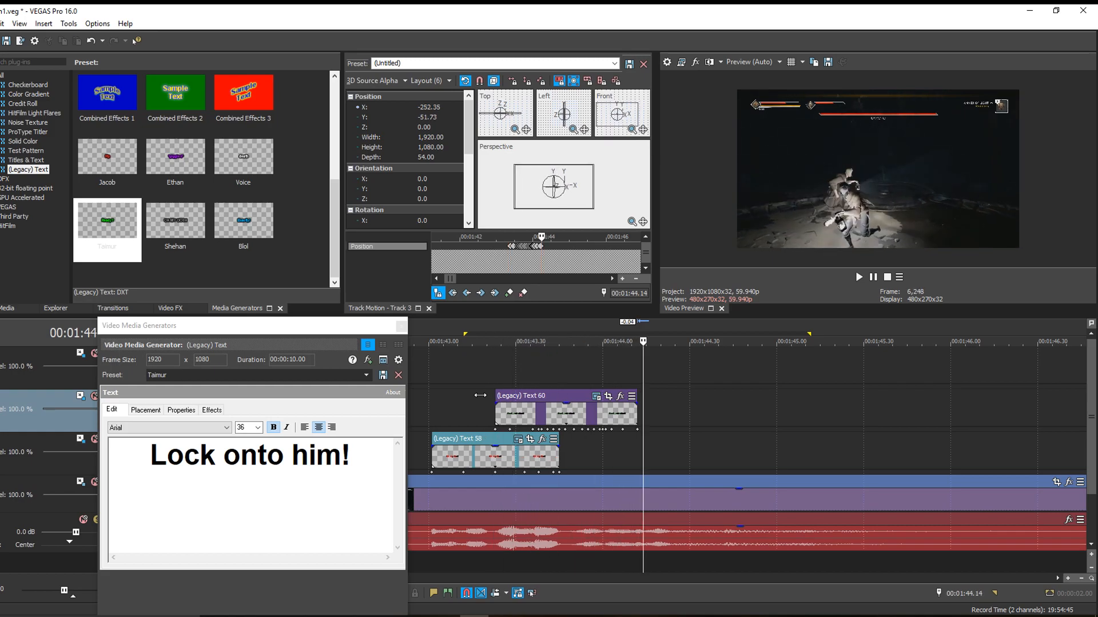
pyautogui.scroll(-1, 462, 395)
pyautogui.scroll(-5, 462, 395)
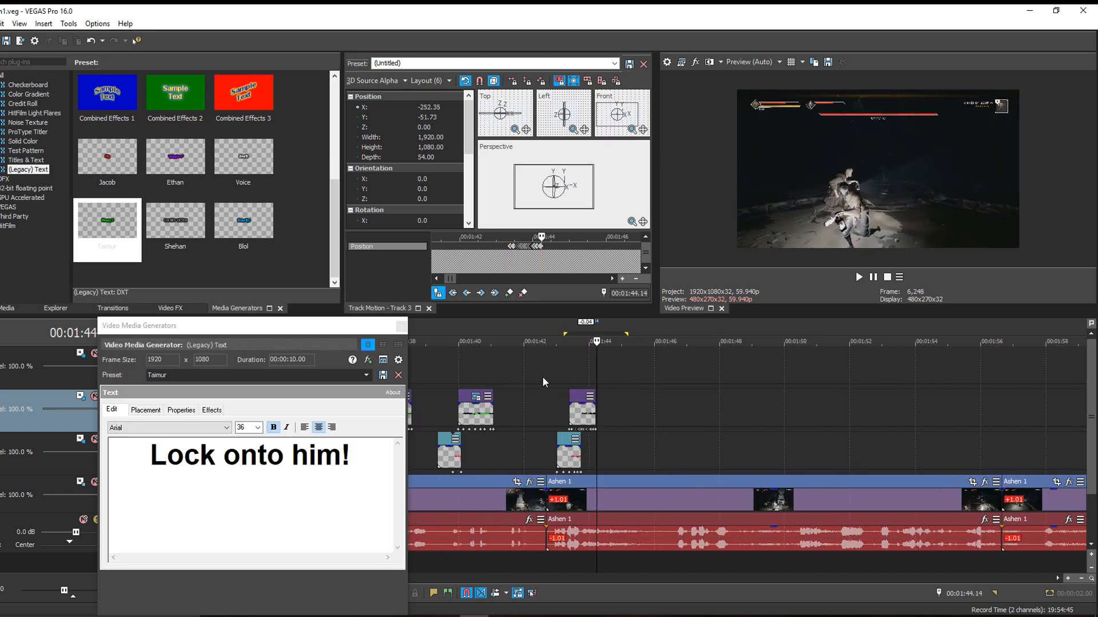
pyautogui.click(545, 380)
pyautogui.scroll(1, 618, 431)
pyautogui.scroll(3, 617, 432)
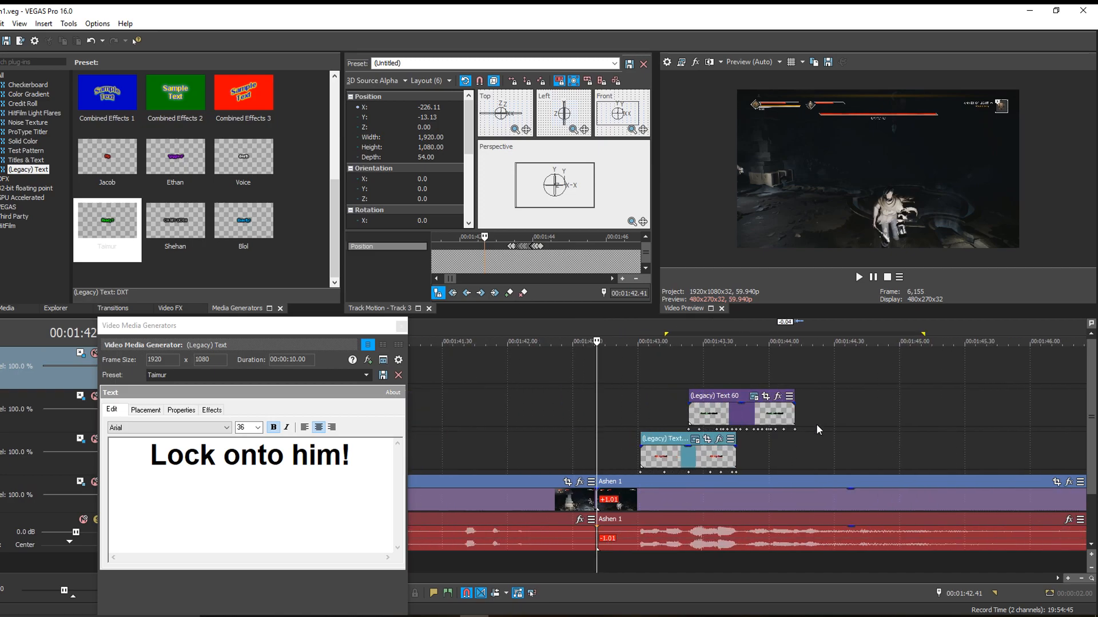
pyautogui.press('space')
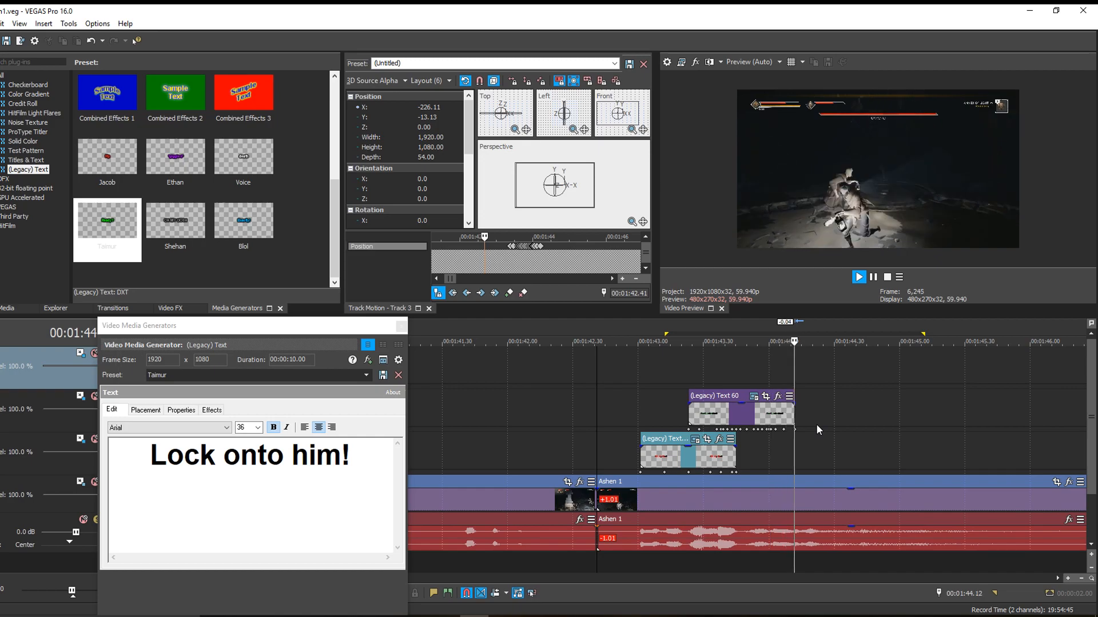
pyautogui.press('Return')
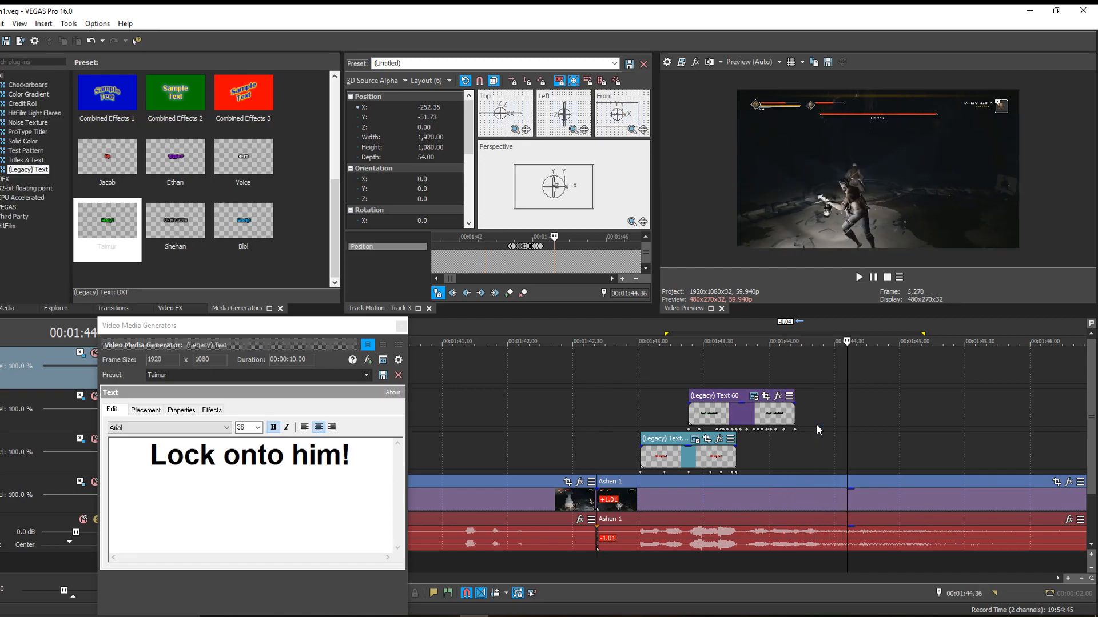
# - Replay the captions from 00:01:42.50 and the green caption from its own start to check the motion
pyautogui.click(616, 404)
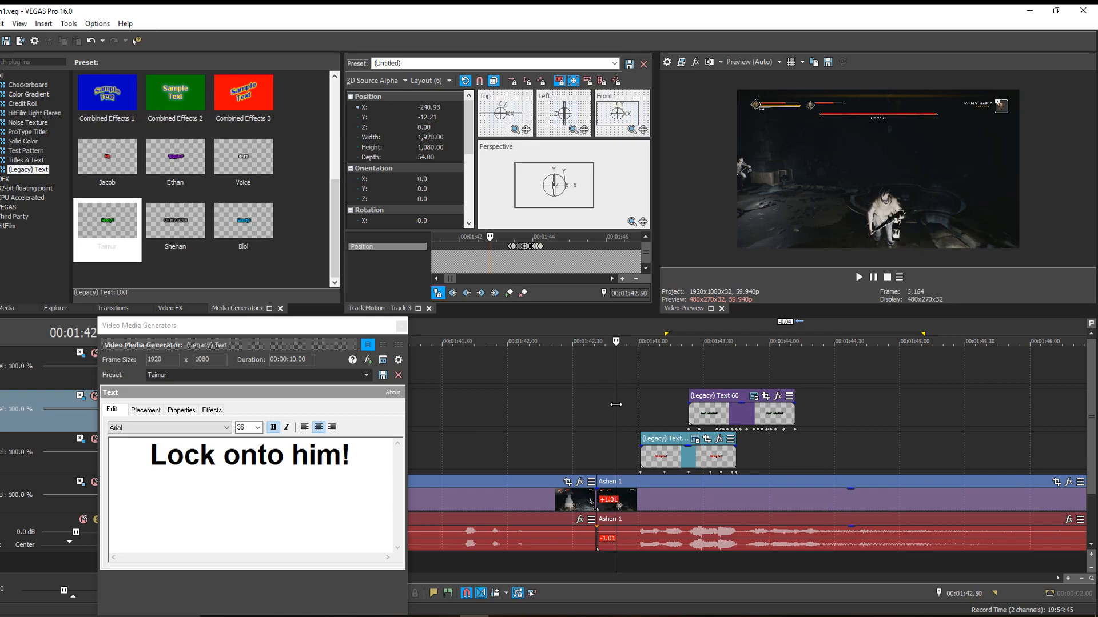
pyautogui.press('space')
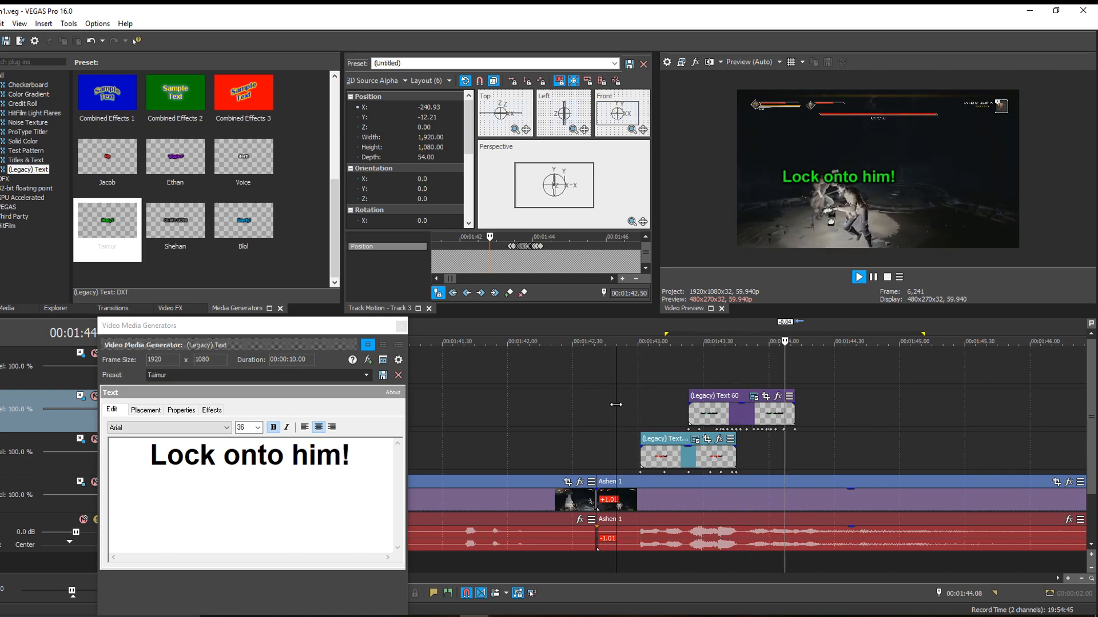
pyautogui.press('Return')
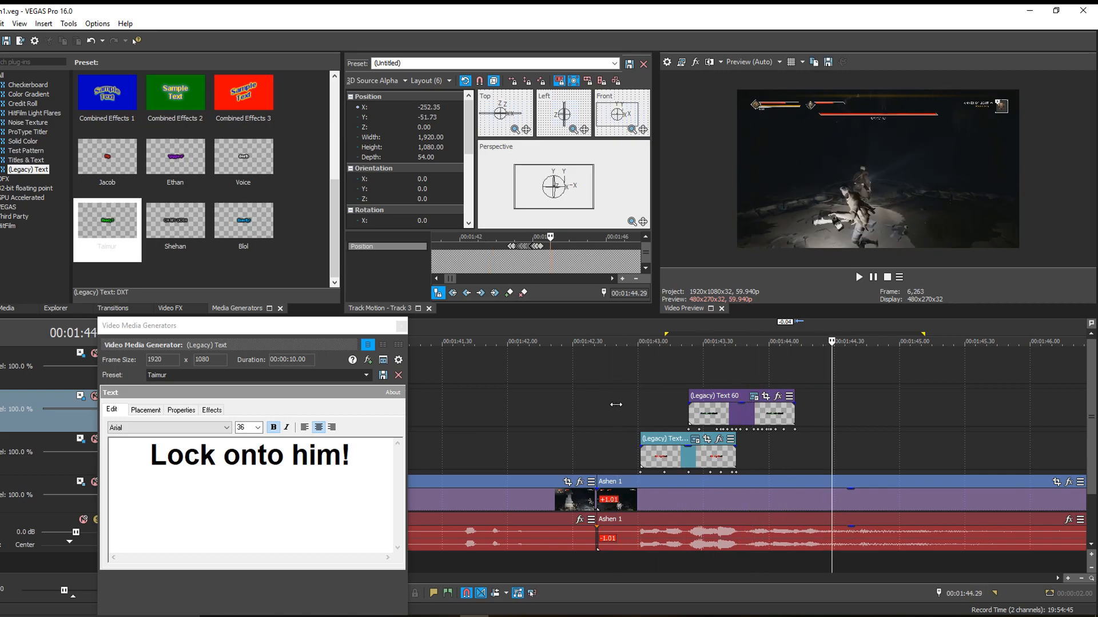
pyautogui.click(690, 395)
pyautogui.press('space')
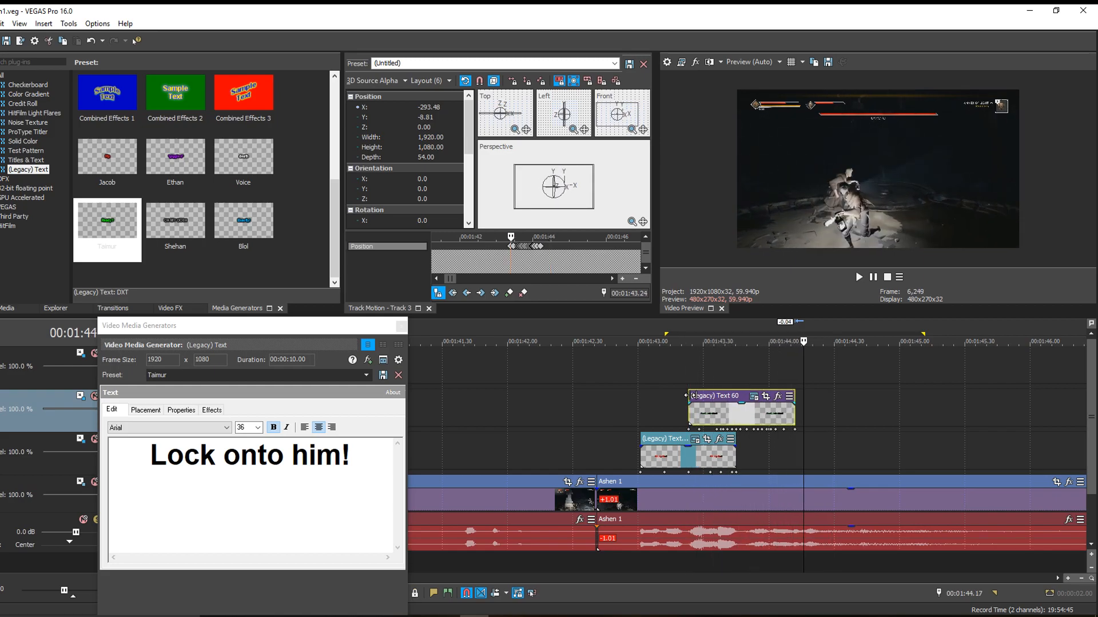
# - Play the finished captions from 00:01:41.29 to about 00:01:44.23 to check their motion in context
pyautogui.scroll(-2, 616, 411)
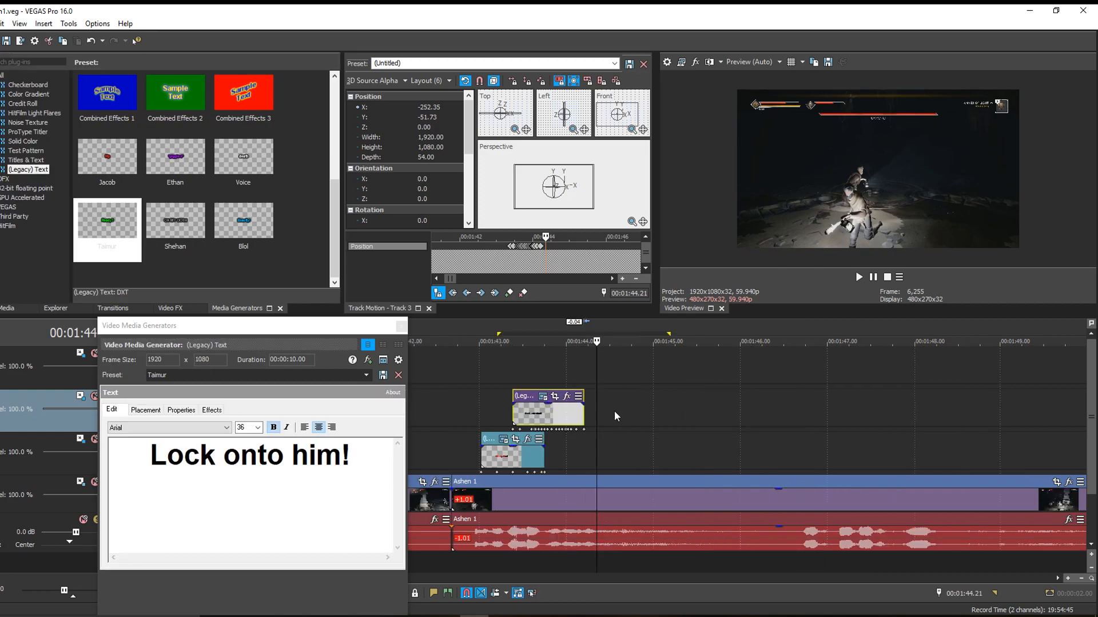
pyautogui.click(465, 406)
pyautogui.scroll(-1, 466, 406)
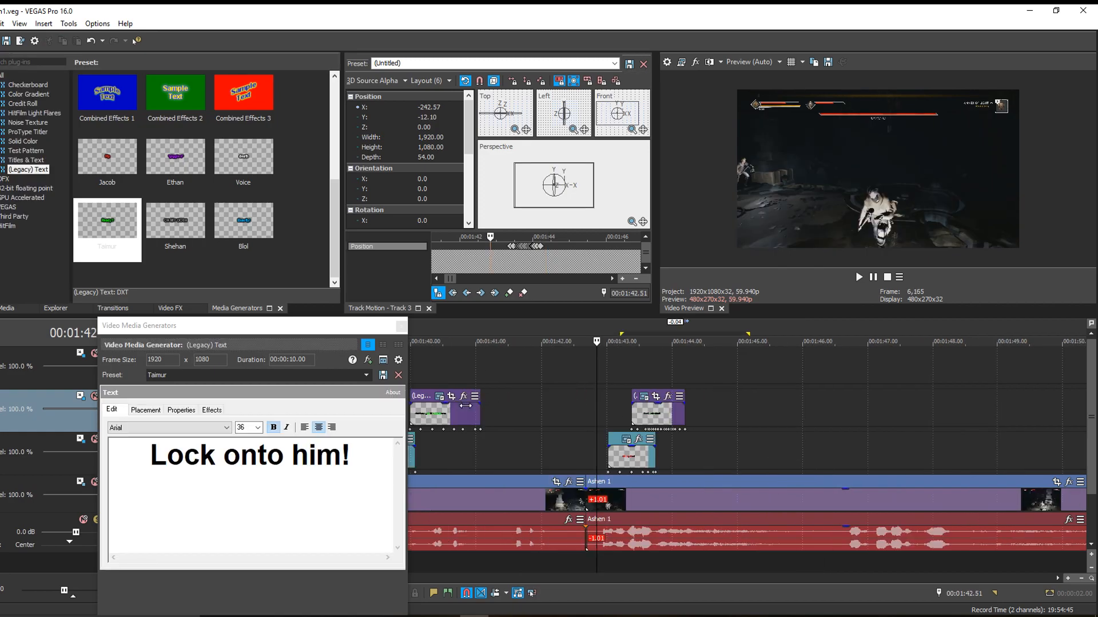
pyautogui.click(507, 426)
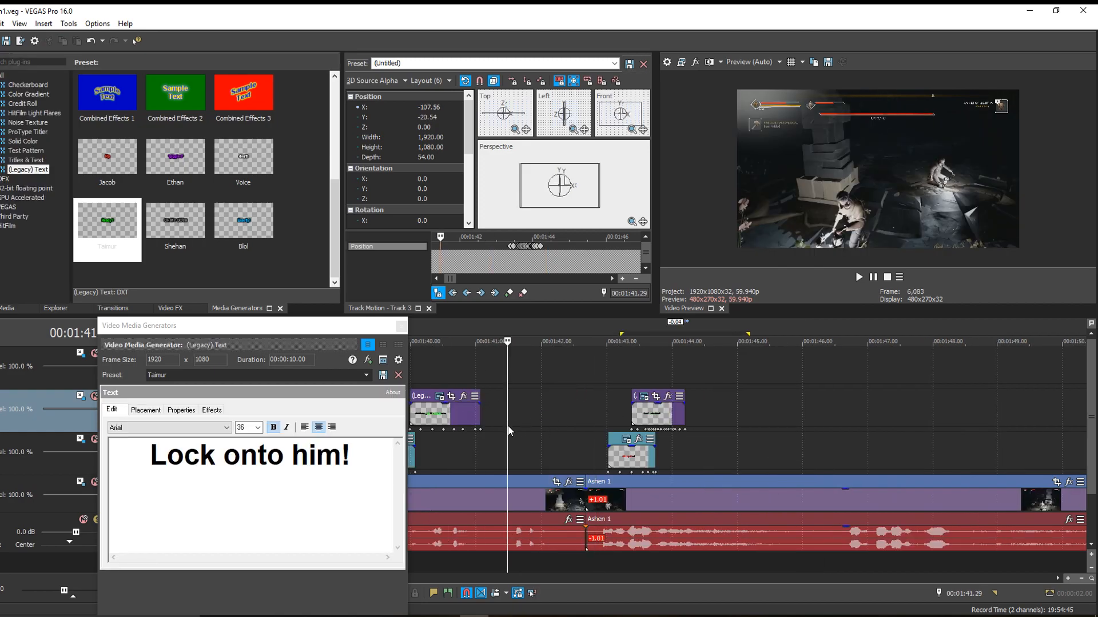
pyautogui.press('space')
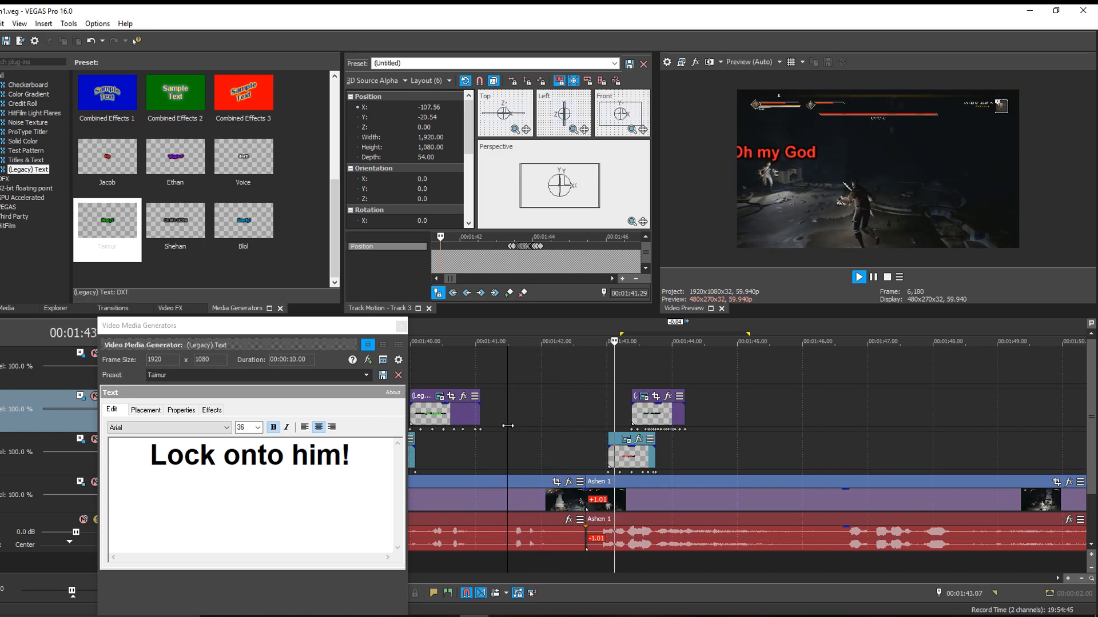
pyautogui.press('Return')
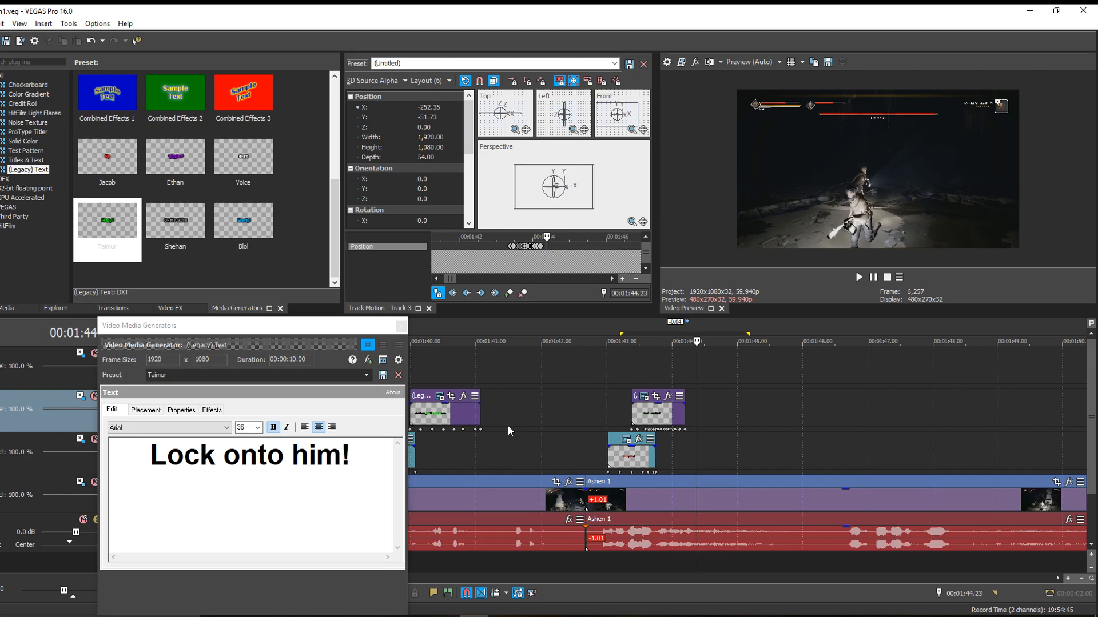
# - Survey the Ashen caption layout around 00:01:27.02 and close the text generator window
pyautogui.scroll(-6, 508, 425)
pyautogui.scroll(-2, 508, 425)
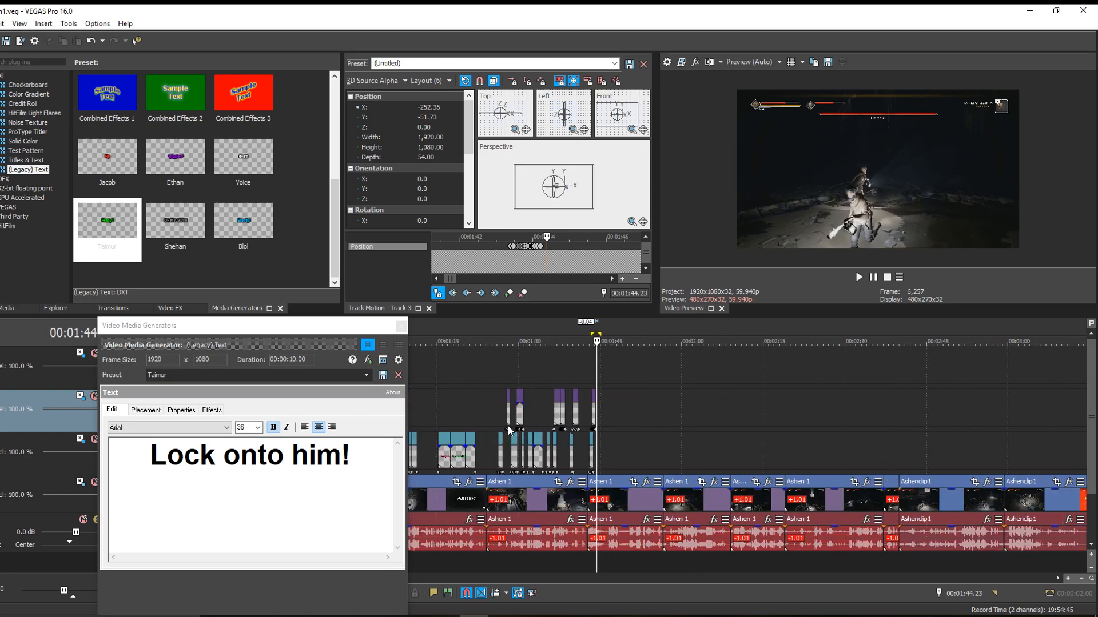
pyautogui.click(504, 376)
pyautogui.scroll(6, 618, 498)
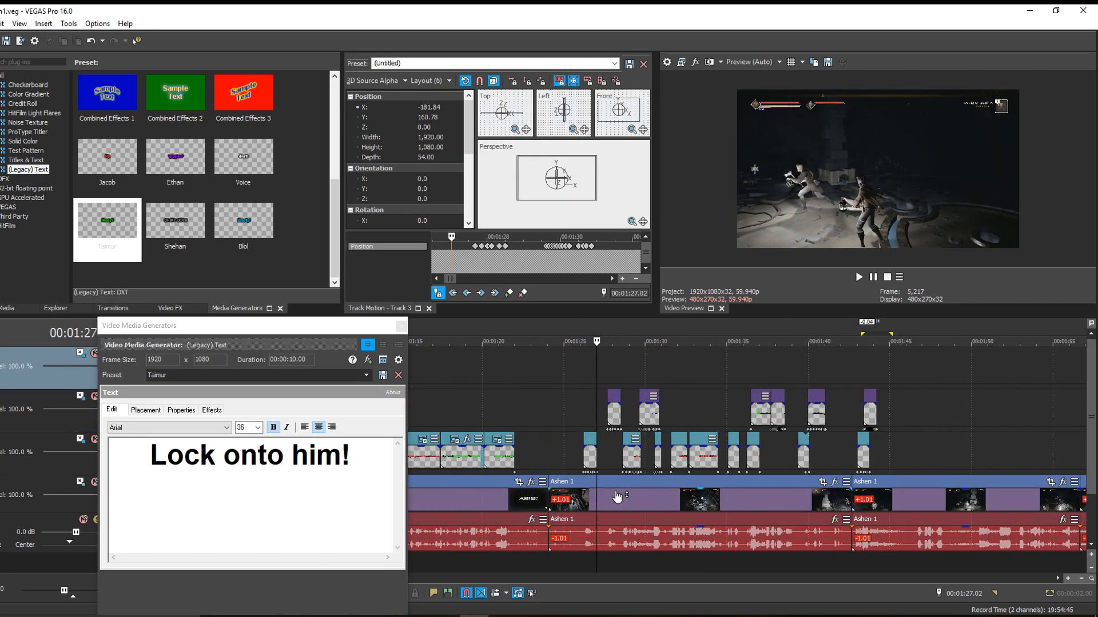
pyautogui.scroll(-4, 617, 497)
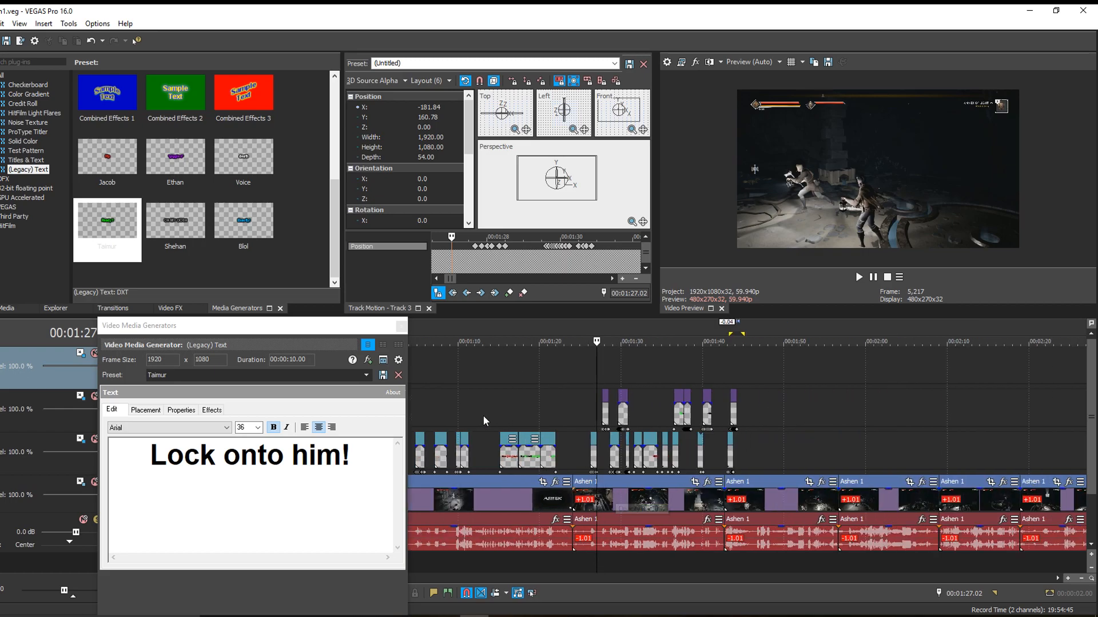
pyautogui.click(401, 326)
# - Play the earlier captions from 00:00:45.51 through the "OH YOU RAN AWAY FROM ME" line
pyautogui.click(259, 408)
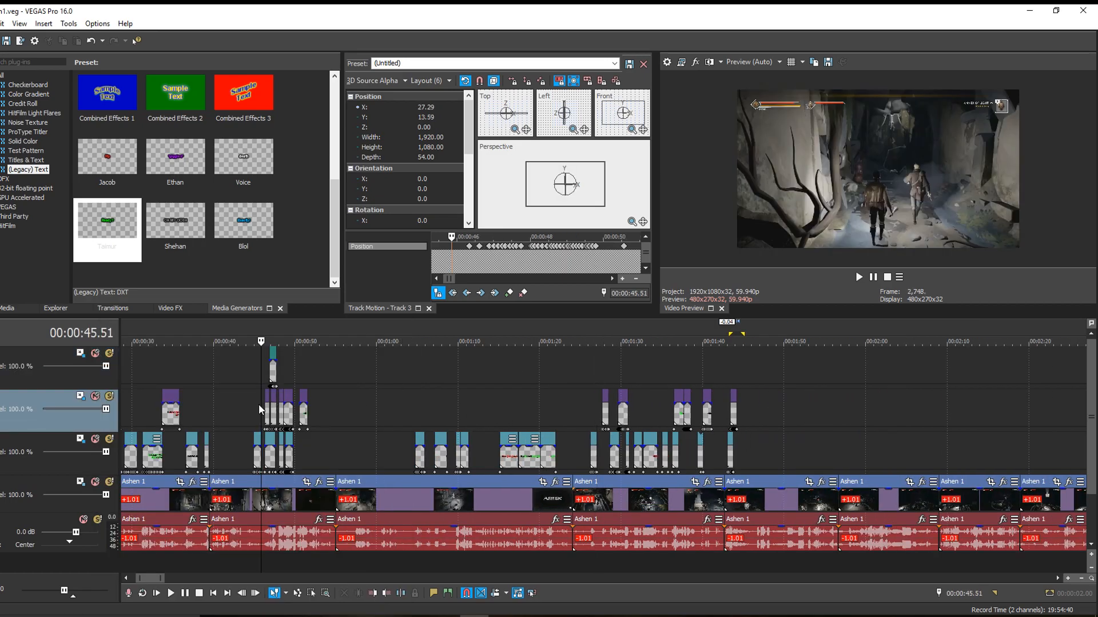
pyautogui.scroll(4, 297, 439)
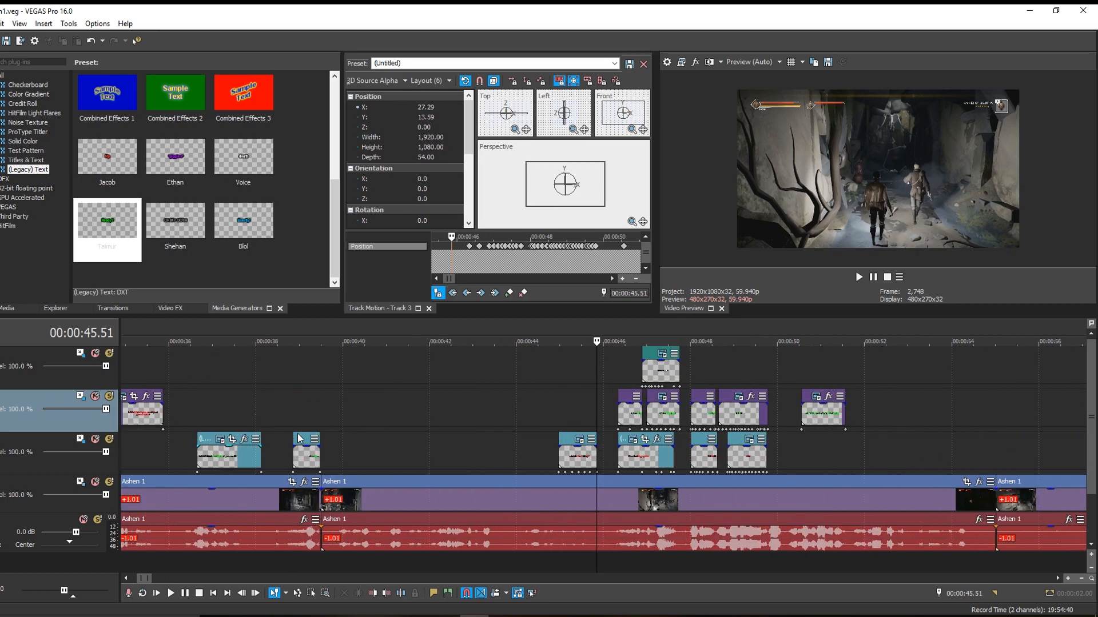
pyautogui.scroll(10, 594, 480)
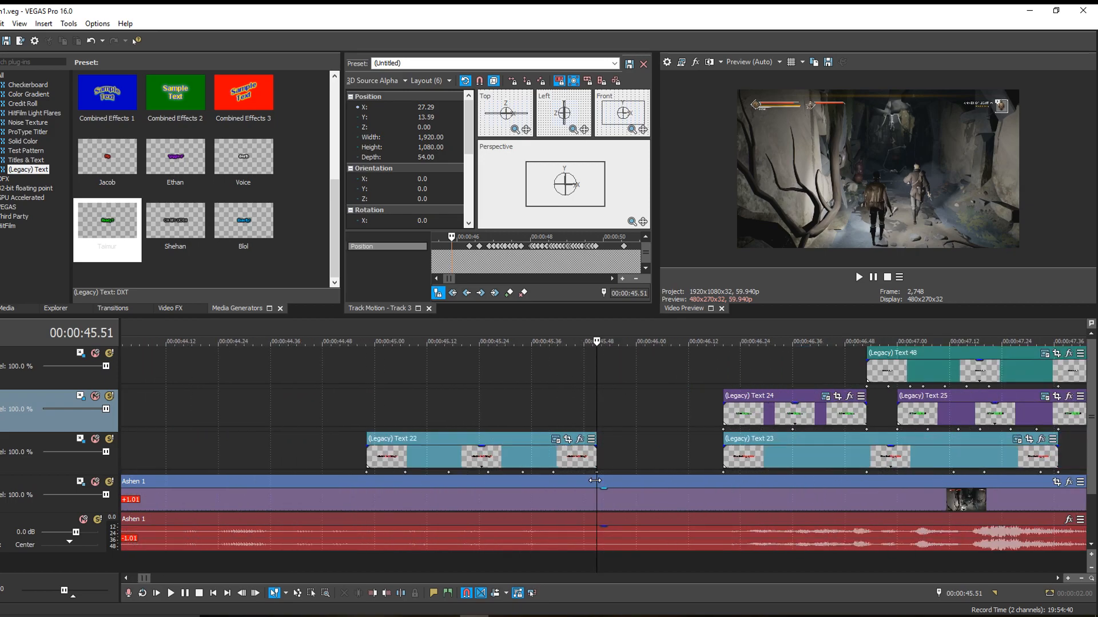
pyautogui.moveTo(144, 579); pyautogui.dragTo(150, 580)
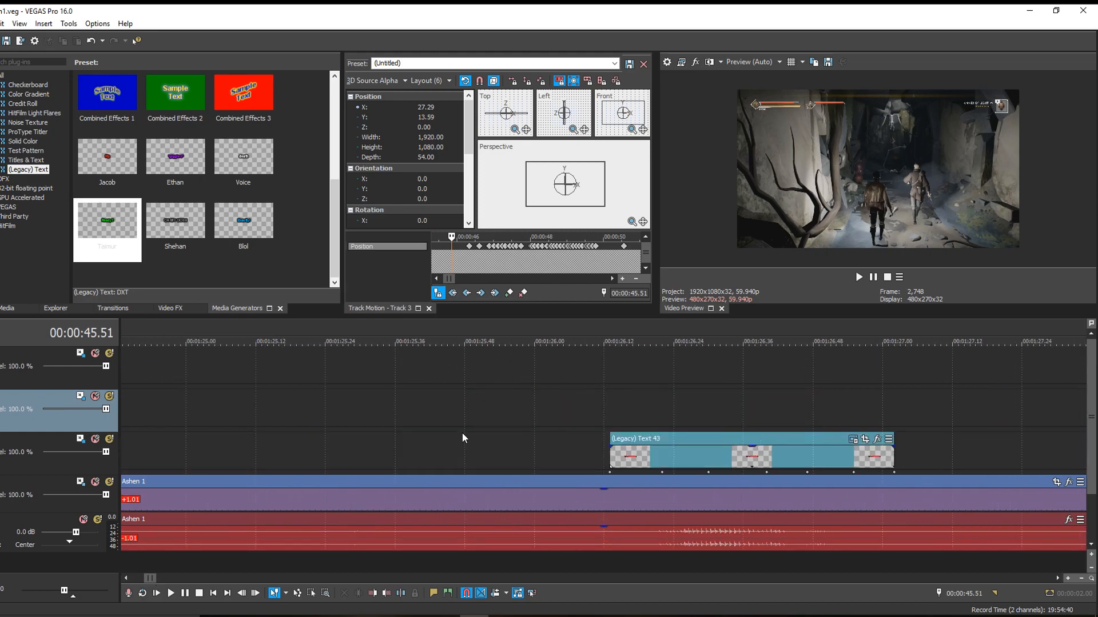
pyautogui.scroll(-5, 462, 438)
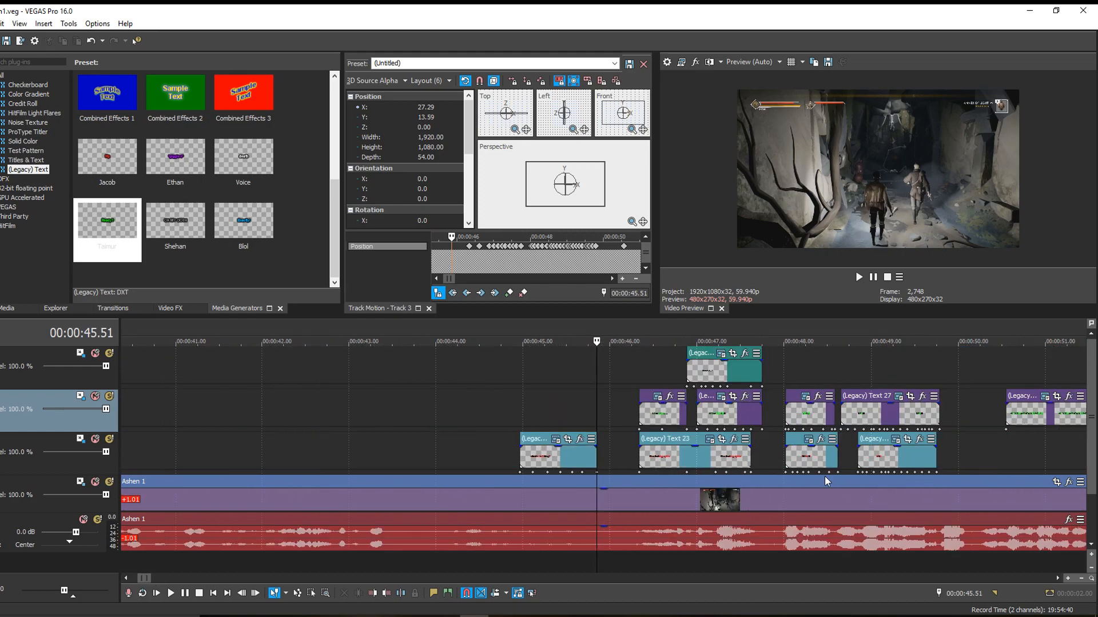
pyautogui.press('space')
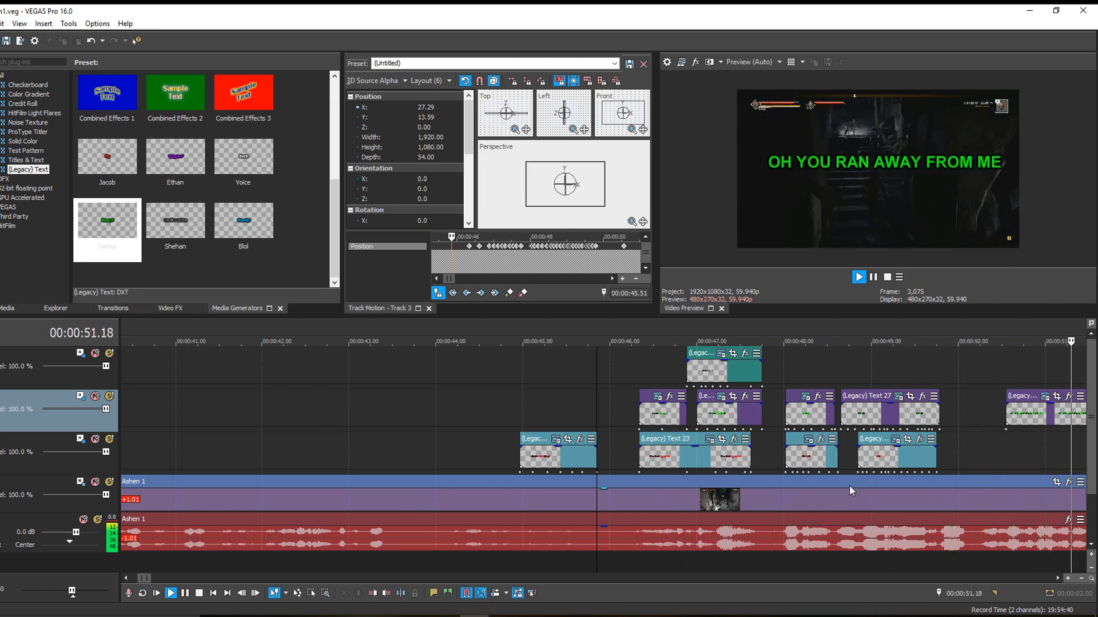
# - Step frame by frame through the red and green "RUN" captions to 00:00:49.47 to examine how they follow the characters
pyautogui.scroll(4, 289, 471)
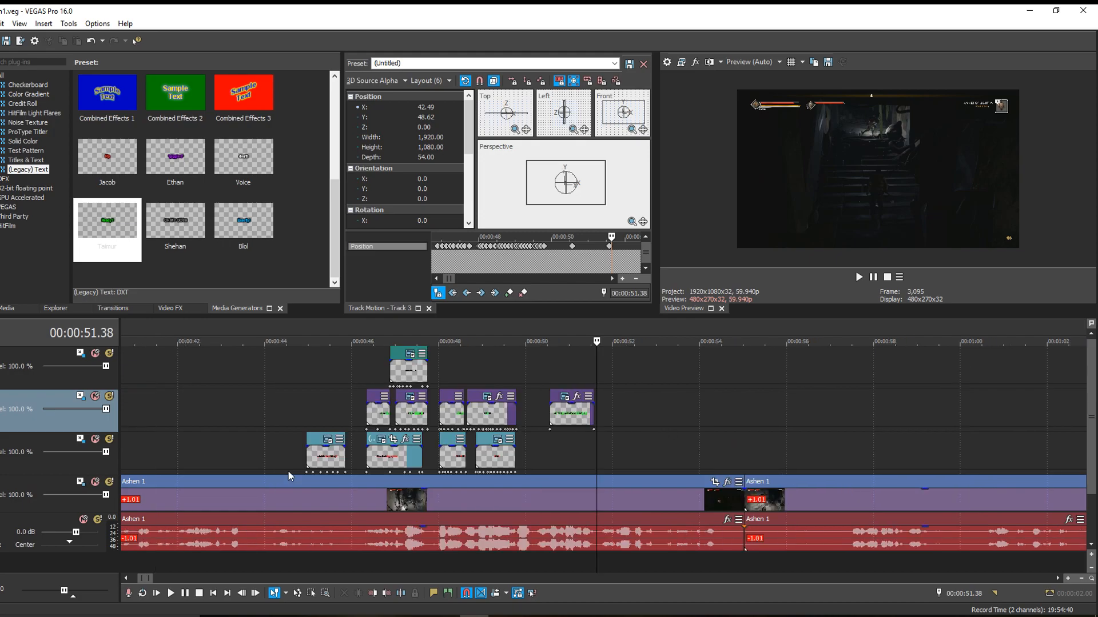
pyautogui.click(292, 372)
pyautogui.press('Right')
pyautogui.press('Right')
pyautogui.press('Right')
pyautogui.press('Right')
pyautogui.press('Right')
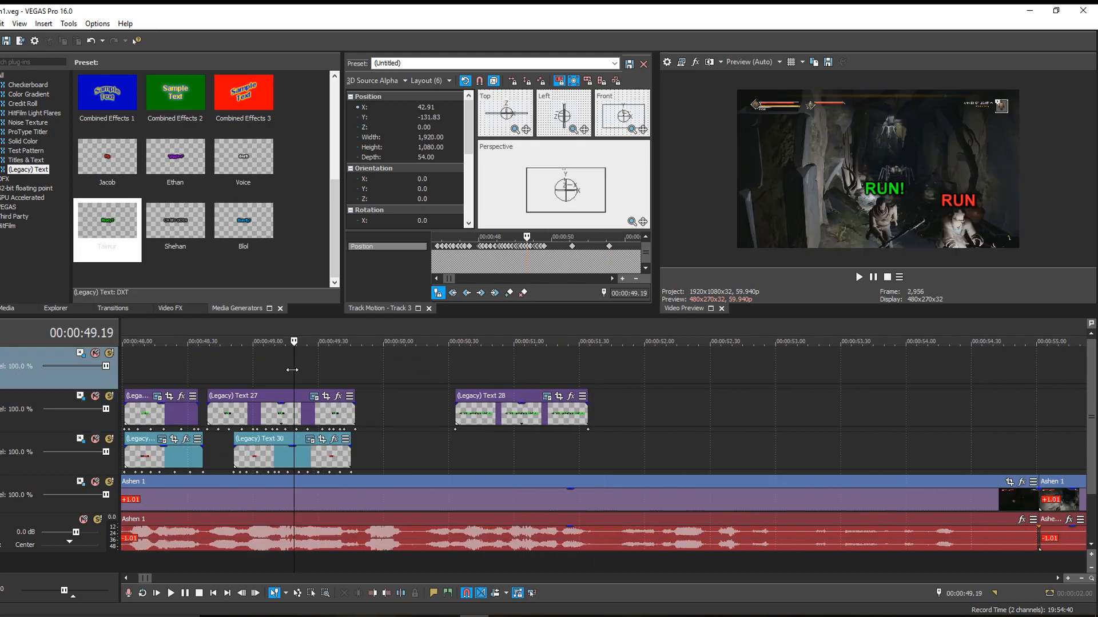
pyautogui.press('Right')
pyautogui.press('Right')
pyautogui.press('Right')
pyautogui.press('Right')
pyautogui.press('Right')
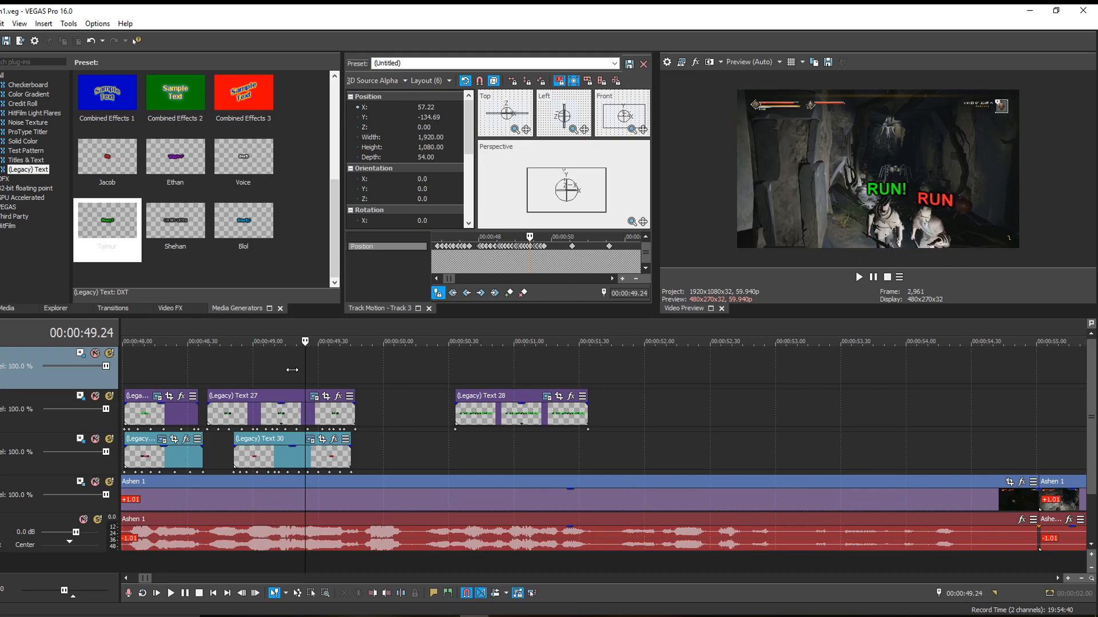
pyautogui.press('Right')
pyautogui.press('Right')
pyautogui.press('Right')
pyautogui.press('Right')
pyautogui.press('Right')
pyautogui.press('Right')
pyautogui.press('Right')
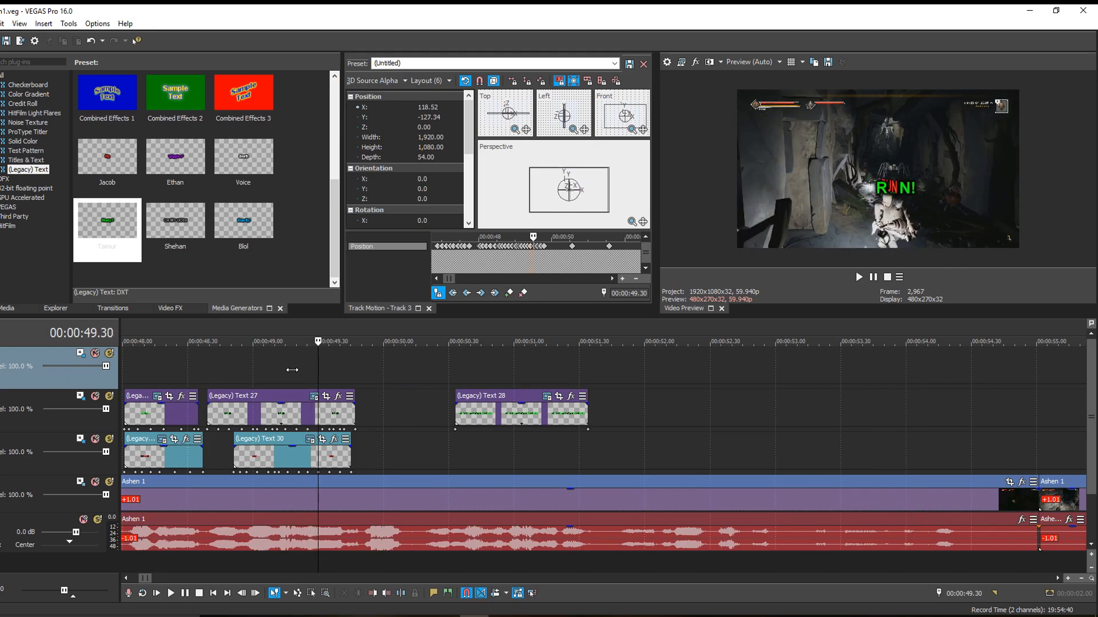
pyautogui.press('Right')
pyautogui.press('Right')
pyautogui.press('Right')
pyautogui.press('Right')
pyautogui.press('Right')
pyautogui.press('Right')
pyautogui.press('Right')
pyautogui.press('Right')
pyautogui.press('Right')
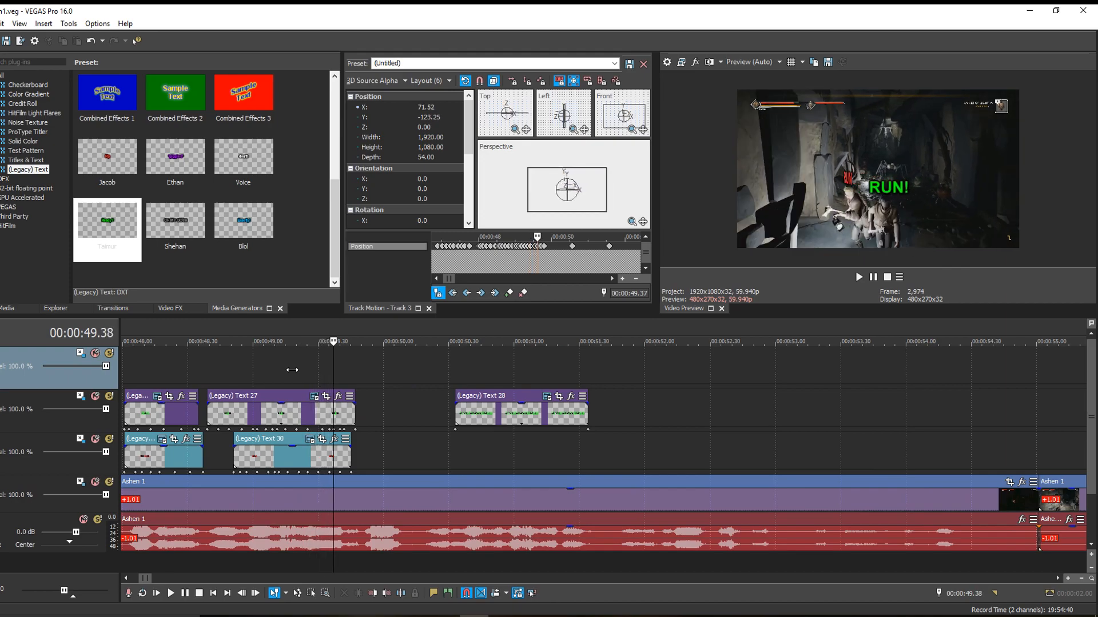
pyautogui.press('Right')
pyautogui.press('Right')
pyautogui.press('Right')
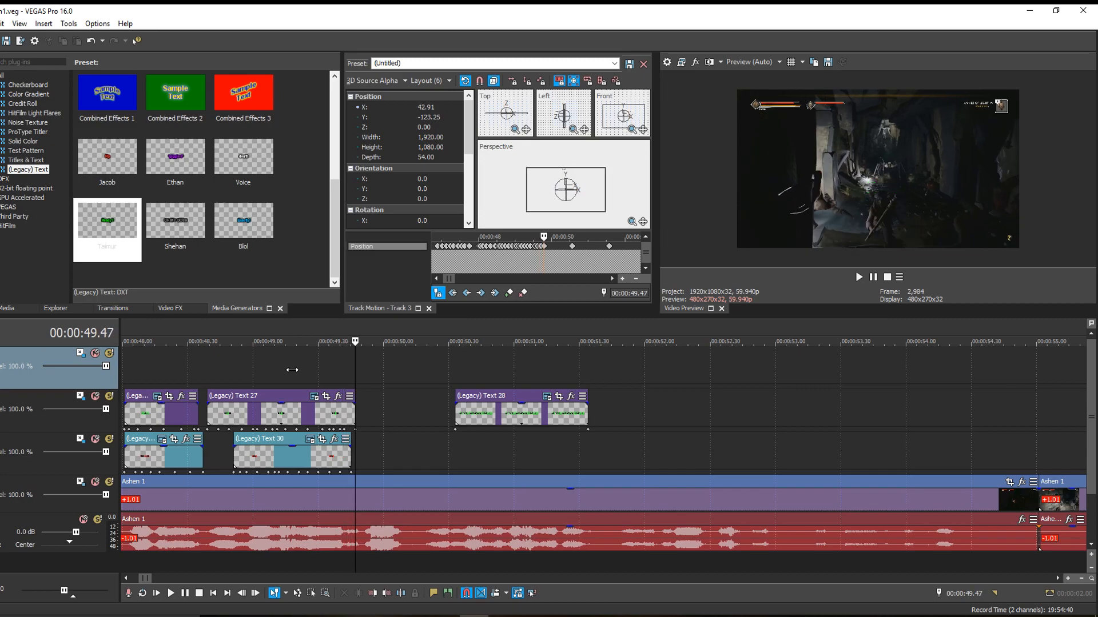
# - Try rotating the "OH YOU RAN AWAY FROM ME" caption in Track Motion at 00:00:50.50, undoing each trial change
pyautogui.click(492, 381)
pyautogui.scroll(4, 579, 183)
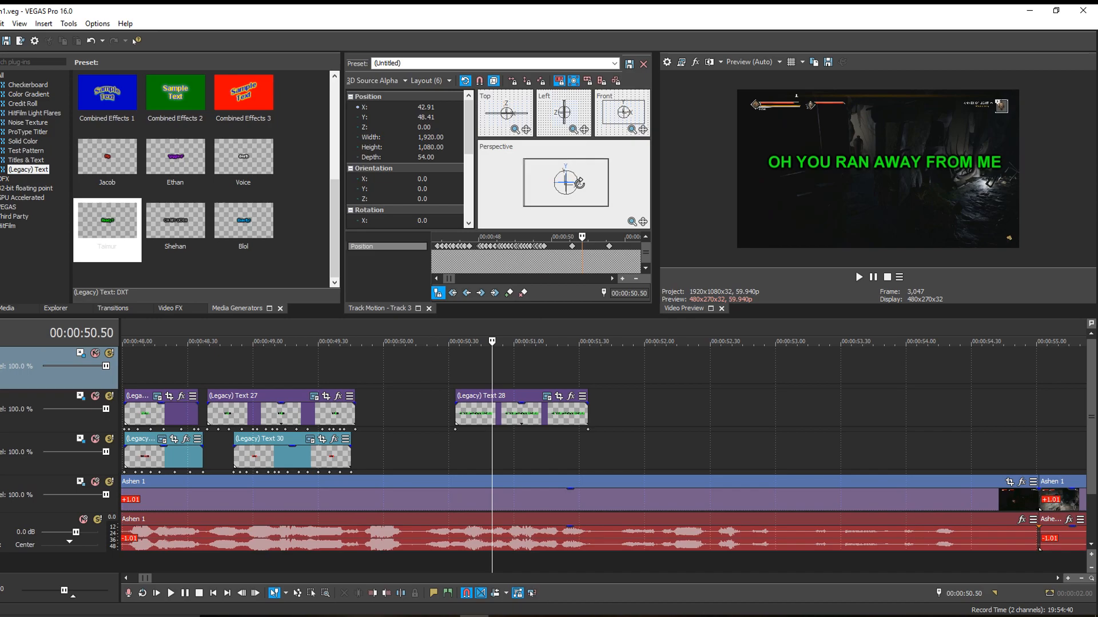
pyautogui.moveTo(584, 162); pyautogui.dragTo(586, 188)
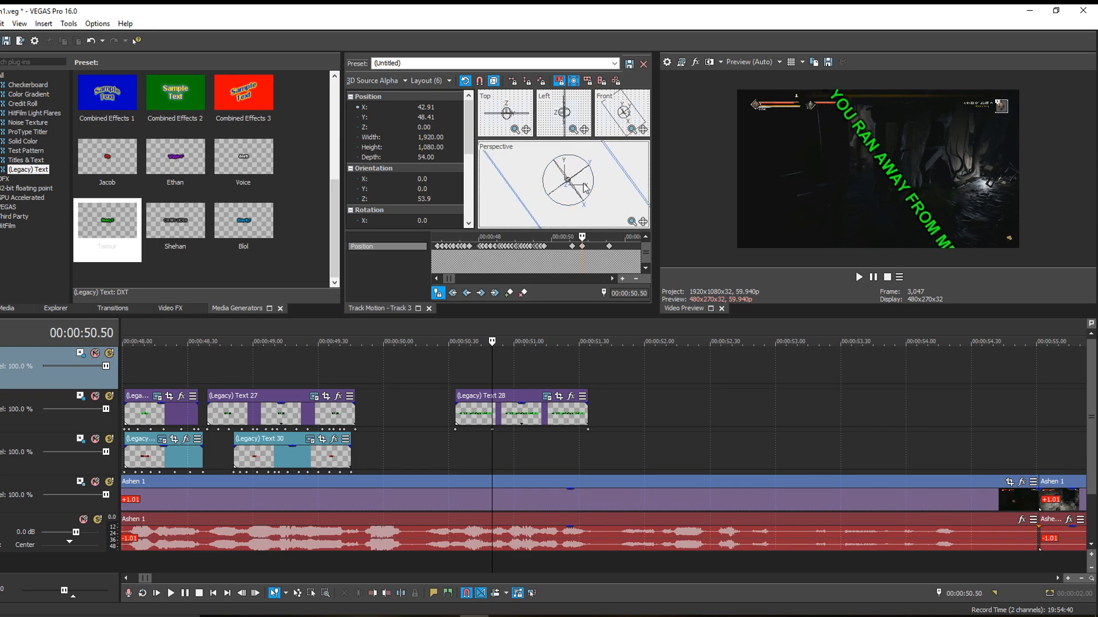
pyautogui.hotkey('ctrl', 'z')
pyautogui.moveTo(567, 184); pyautogui.dragTo(573, 214)
pyautogui.hotkey('ctrl', 'z')
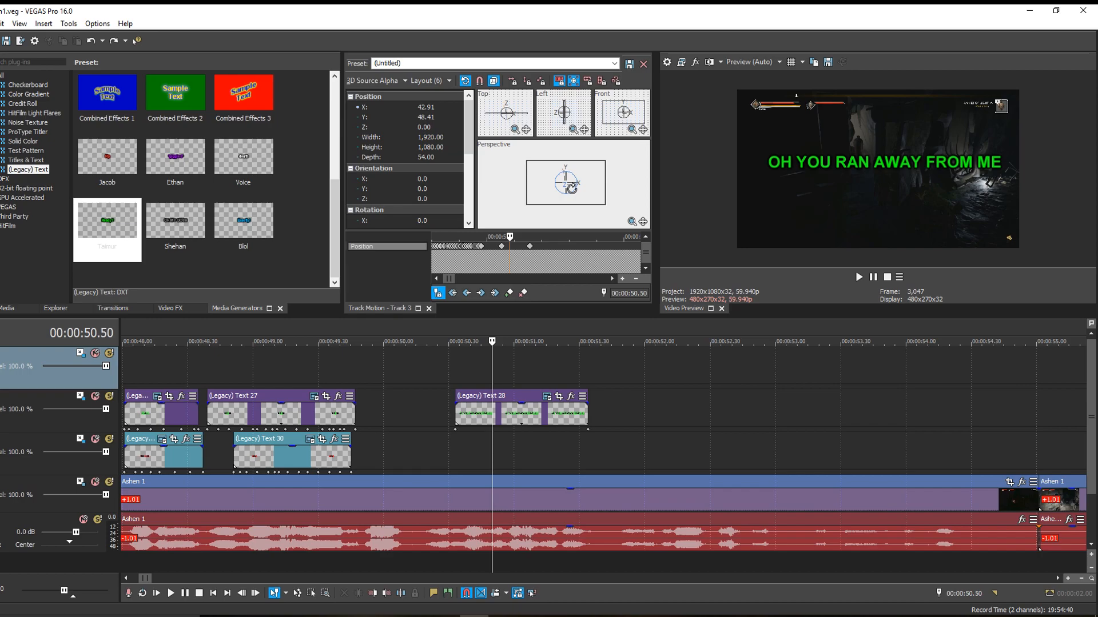
pyautogui.moveTo(551, 176); pyautogui.dragTo(687, 183)
pyautogui.hotkey('ctrl', 'z')
pyautogui.scroll(-10, 640, 427)
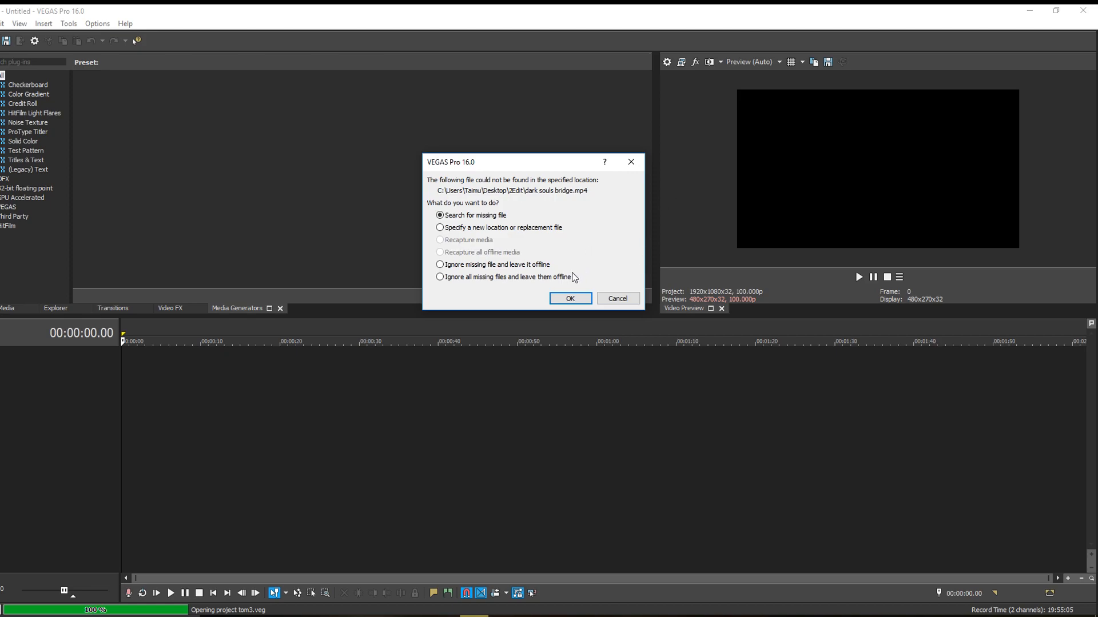
# - Load the tom3.veg project with its missing media left offline and survey its whole timeline
pyautogui.click(572, 300)
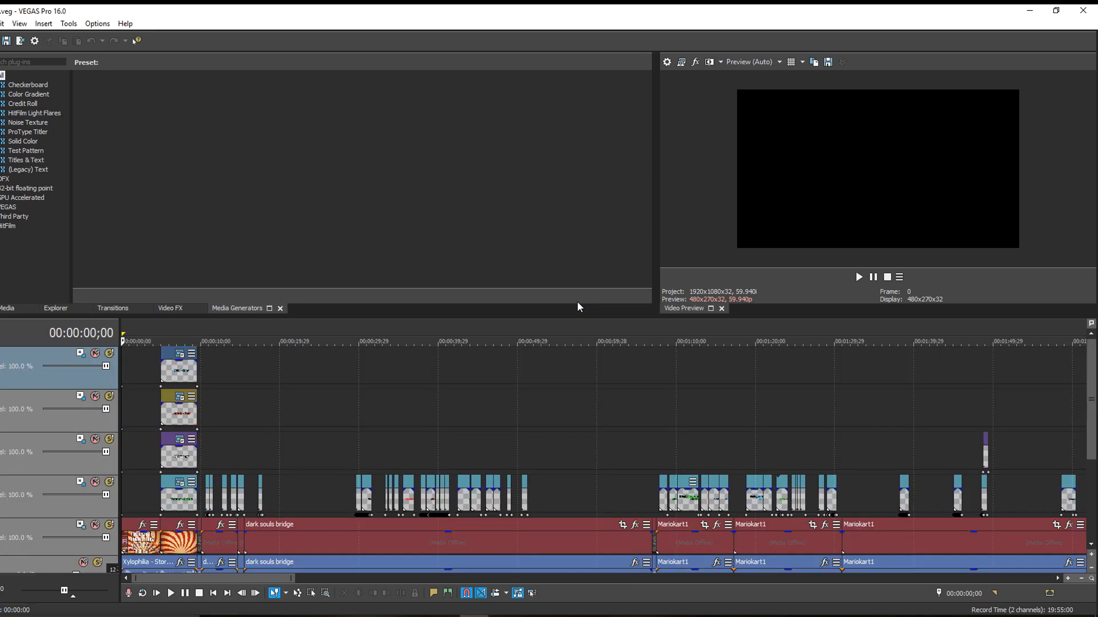
pyautogui.scroll(-3, 527, 381)
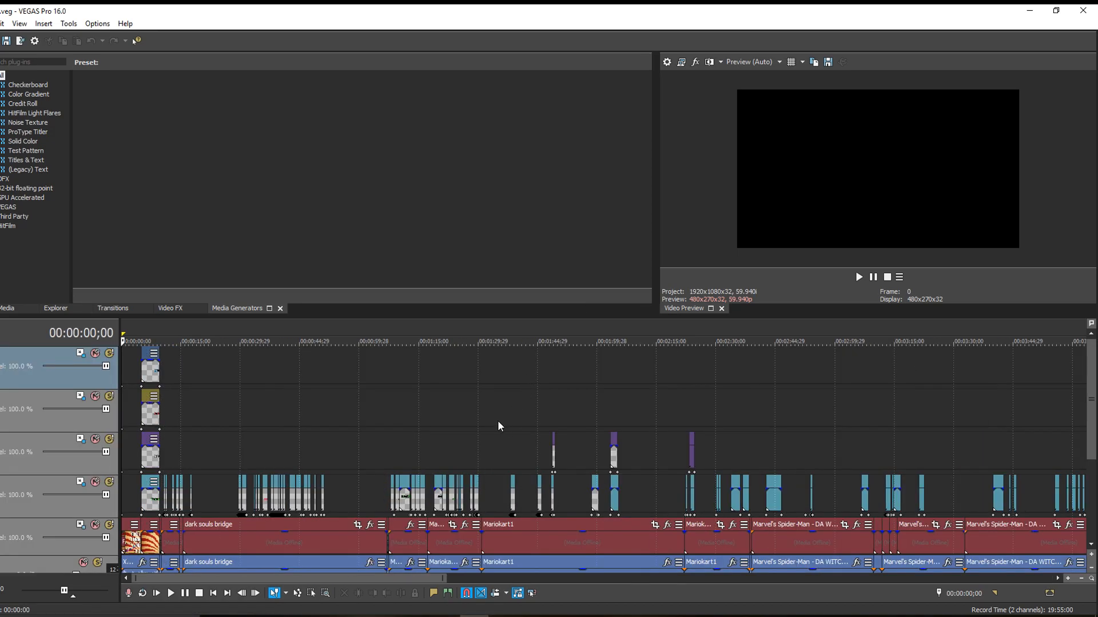
pyautogui.scroll(-2, 328, 479)
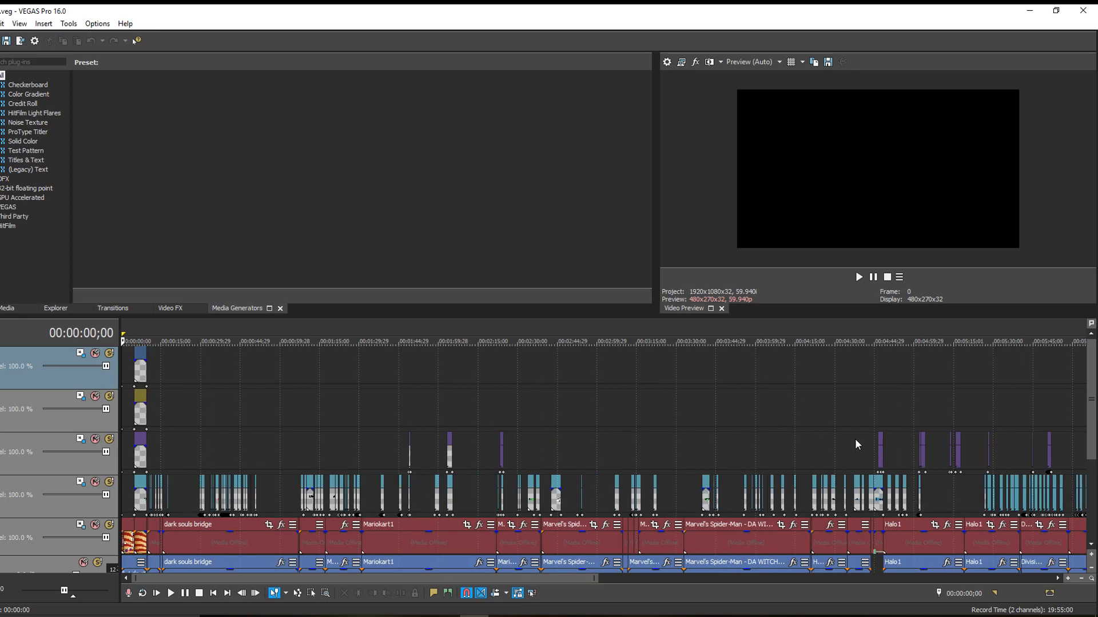
pyautogui.scroll(-2, 768, 530)
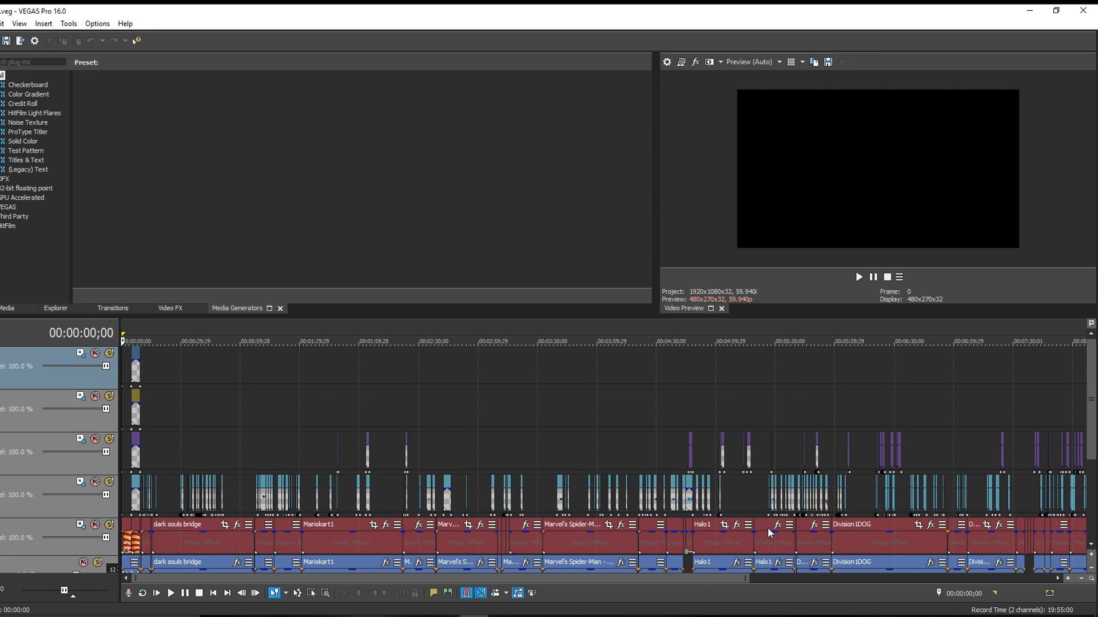
pyautogui.scroll(-2, 768, 532)
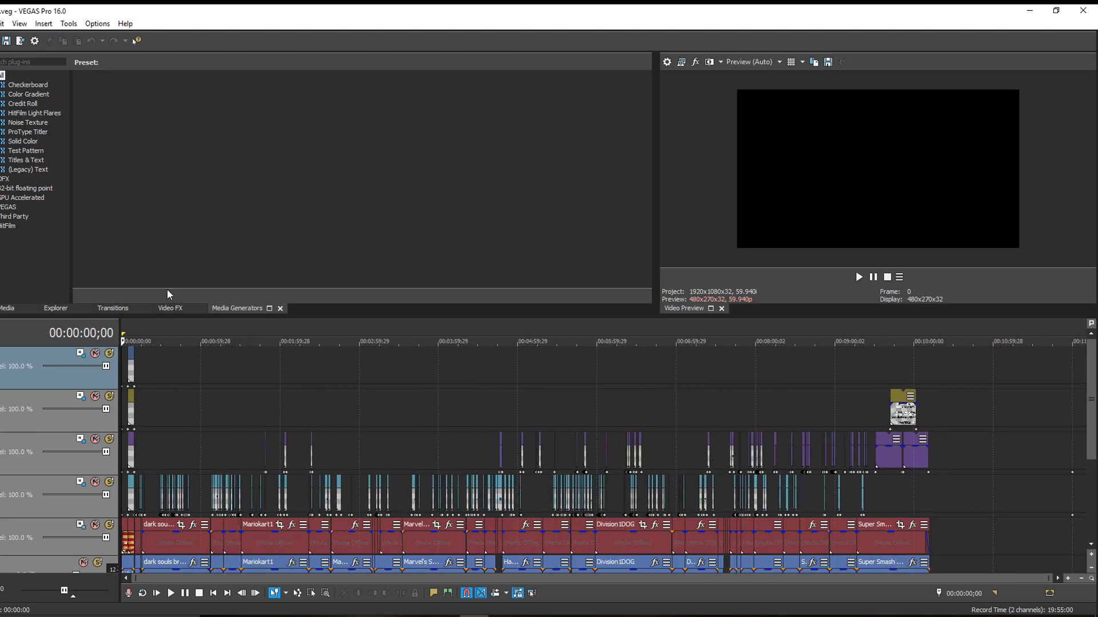
# - Examine the legacy text items in the project media and the captions at 00:05:27;29 and 00:07:40;22
pyautogui.click(5, 308)
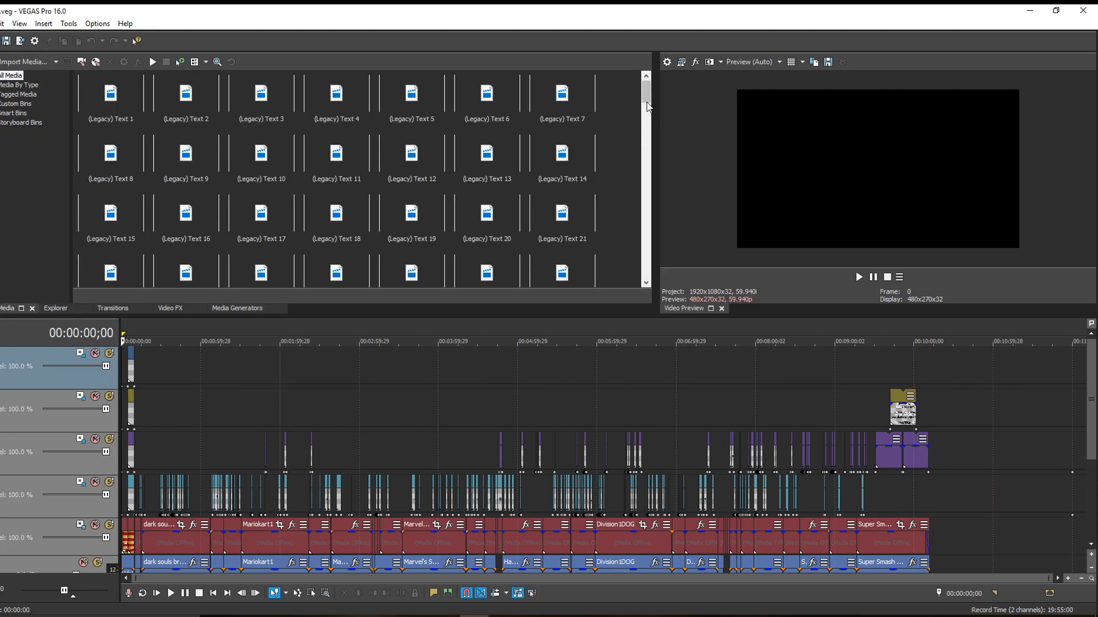
pyautogui.moveTo(647, 104)
pyautogui.mouseDown()
pyautogui.moveTo(638, 284)
pyautogui.moveTo(652, 85)
pyautogui.mouseUp()
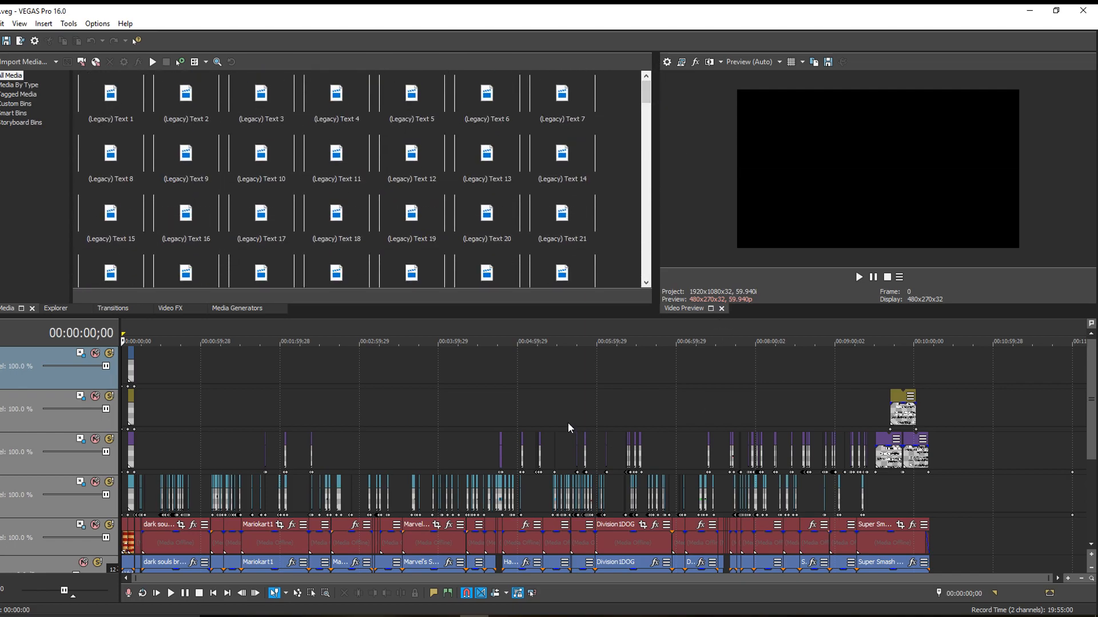
pyautogui.click(555, 452)
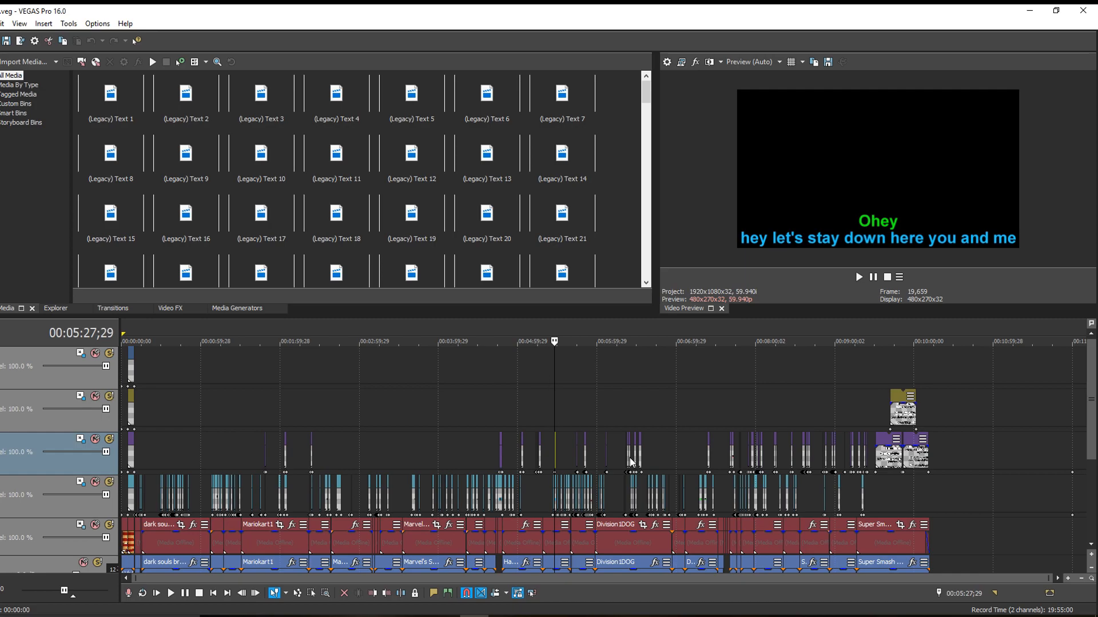
pyautogui.scroll(15, 630, 457)
pyautogui.scroll(-12, 629, 458)
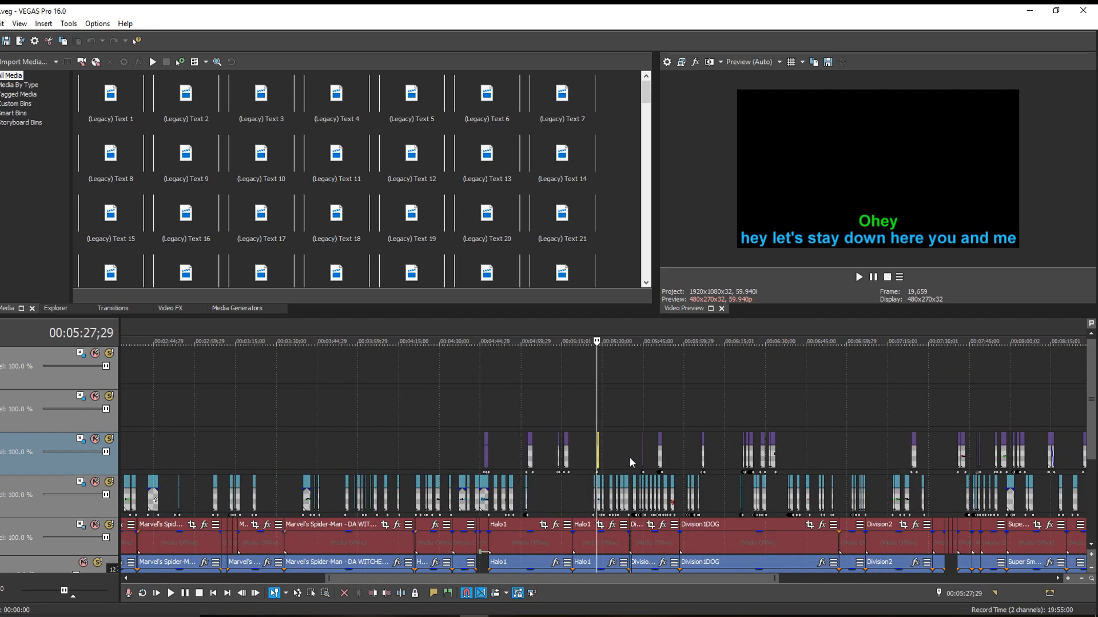
pyautogui.click(960, 414)
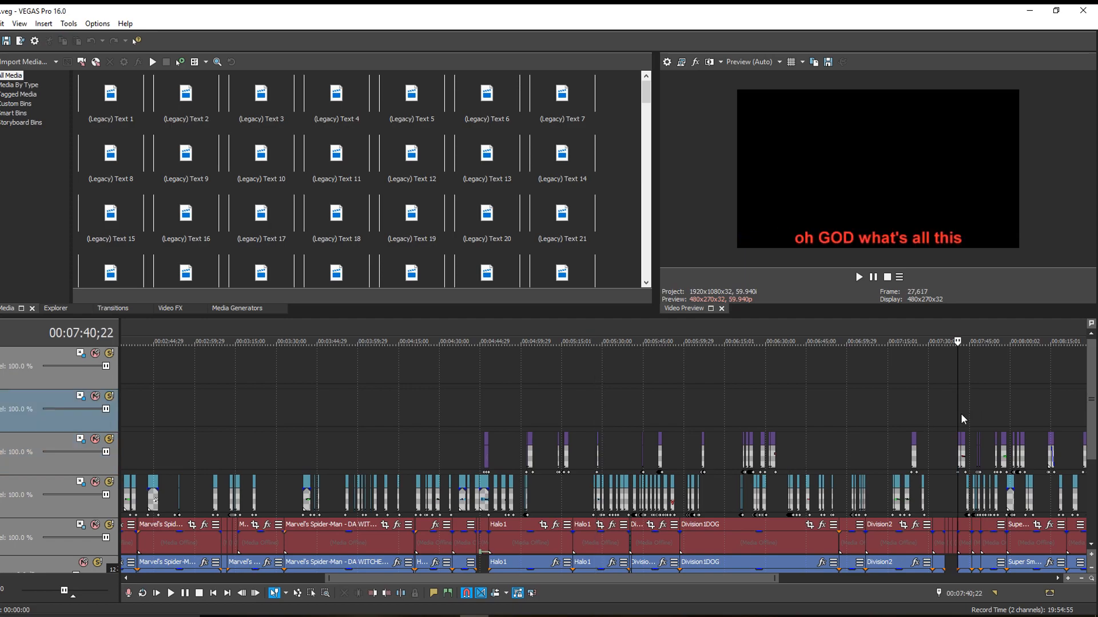
pyautogui.scroll(10, 1031, 433)
pyautogui.scroll(3, 1031, 433)
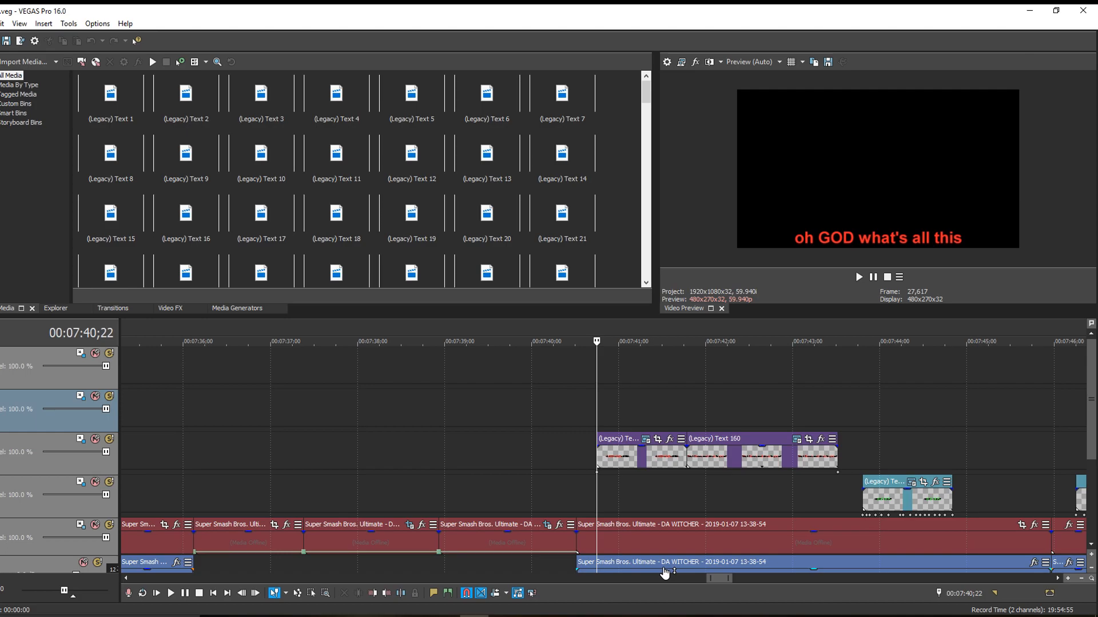
# - Lower the volume of the "Xylophilia - Face your Death" music event and play the captions from 00:07:40;22 through 00:08:00;29
pyautogui.press('space')
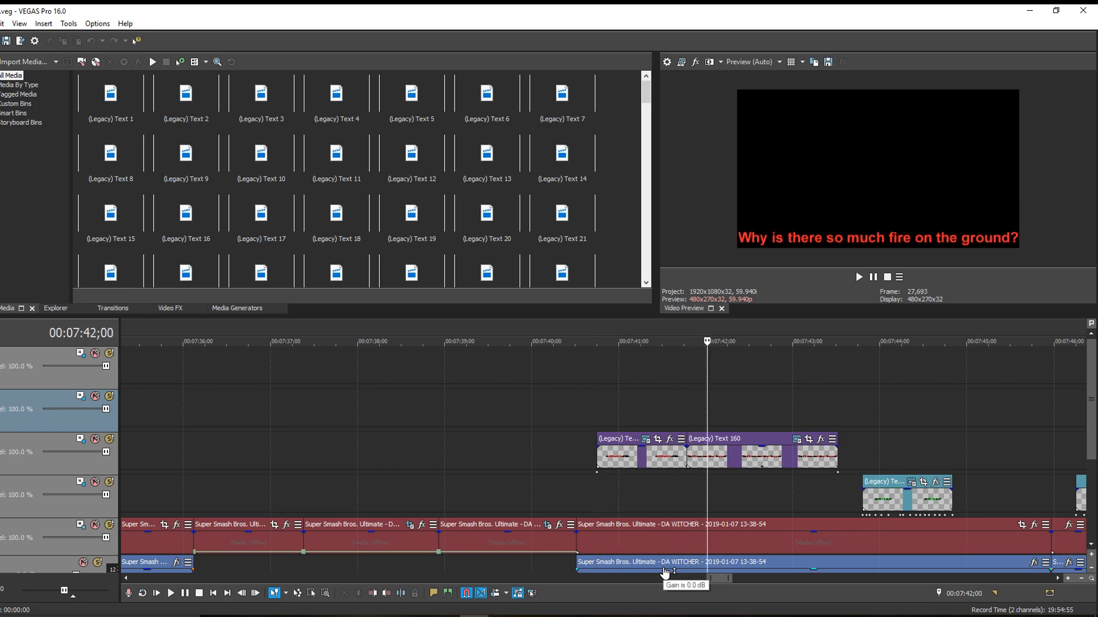
pyautogui.moveTo(1093, 393); pyautogui.dragTo(1094, 465)
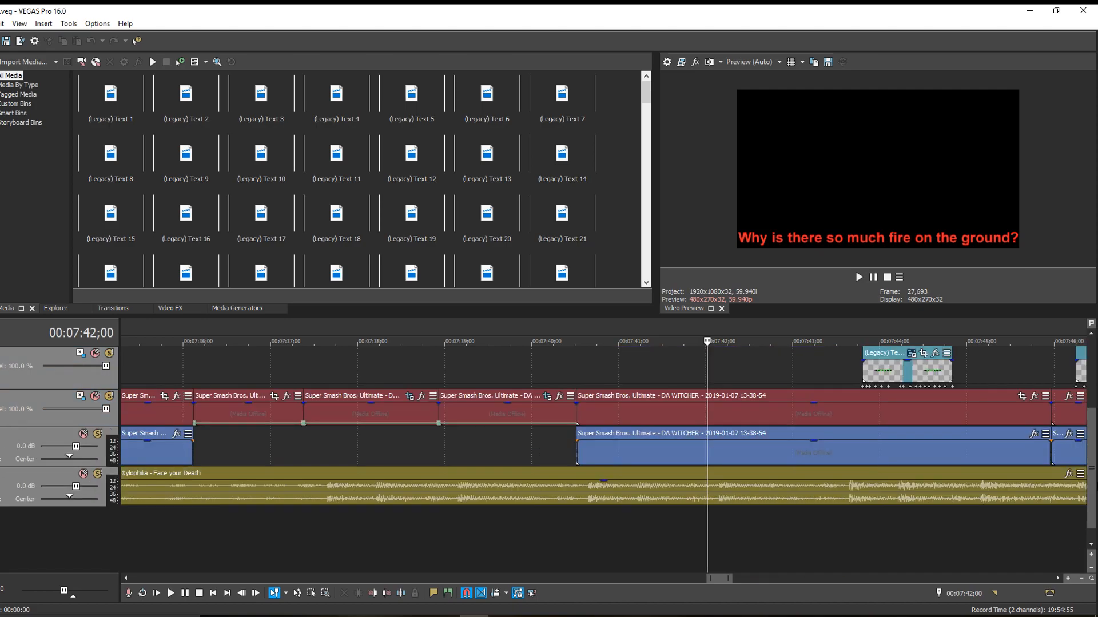
pyautogui.moveTo(795, 487); pyautogui.dragTo(799, 504)
pyautogui.press('space')
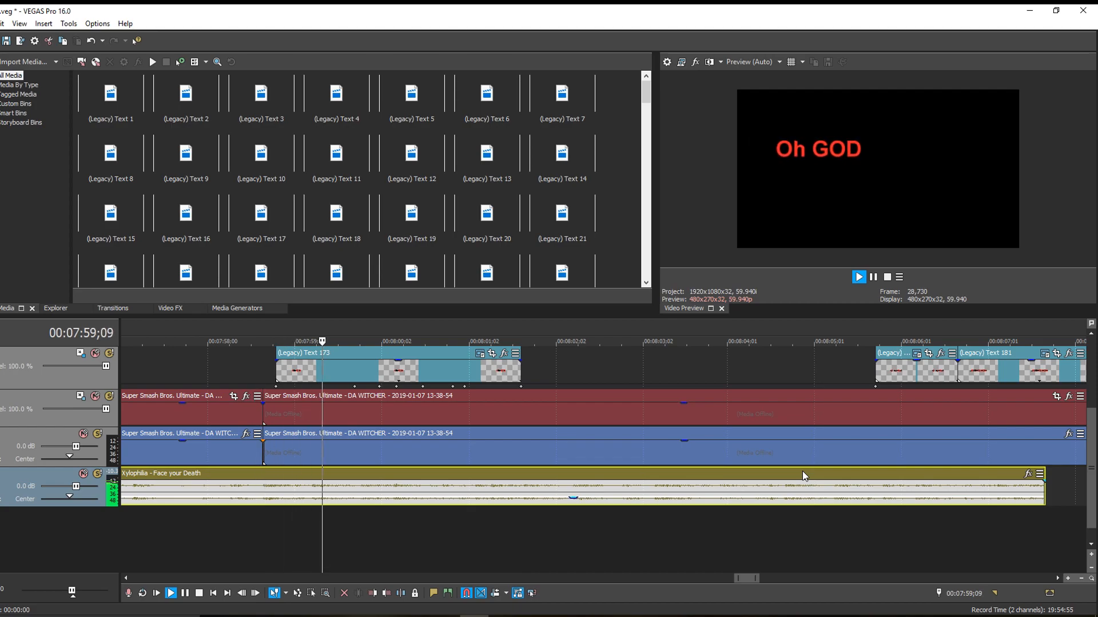
pyautogui.scroll(-5, 893, 393)
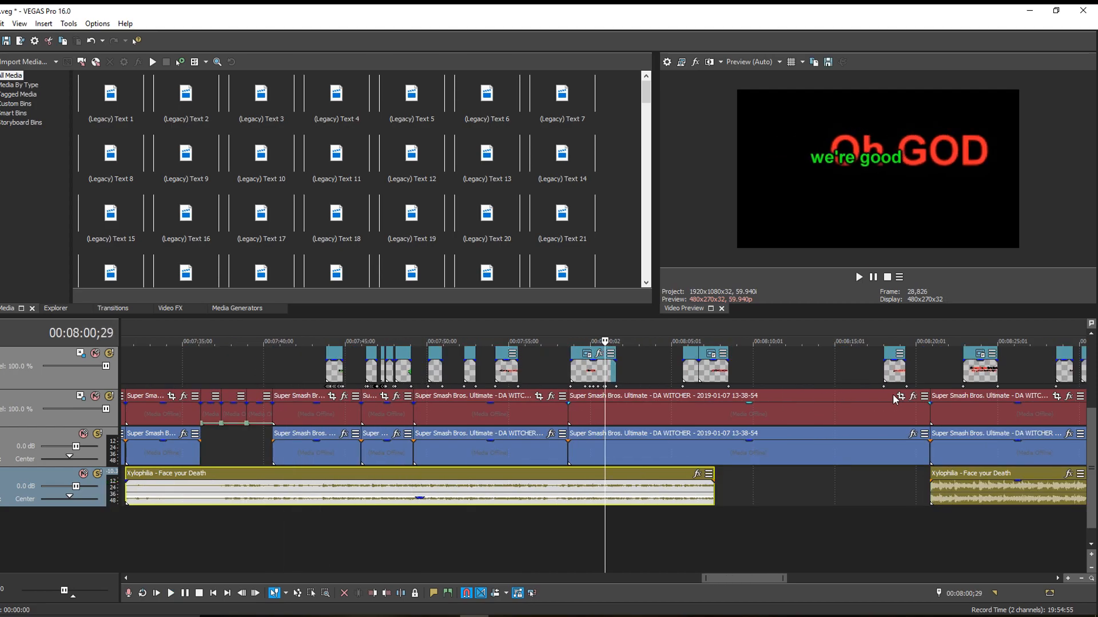
# - Locate the (Legacy) Text 45 caption above the Mariokart1 footage and play through it to 00:01:39;15
pyautogui.scroll(-5, 893, 394)
pyautogui.moveTo(704, 580); pyautogui.dragTo(376, 578)
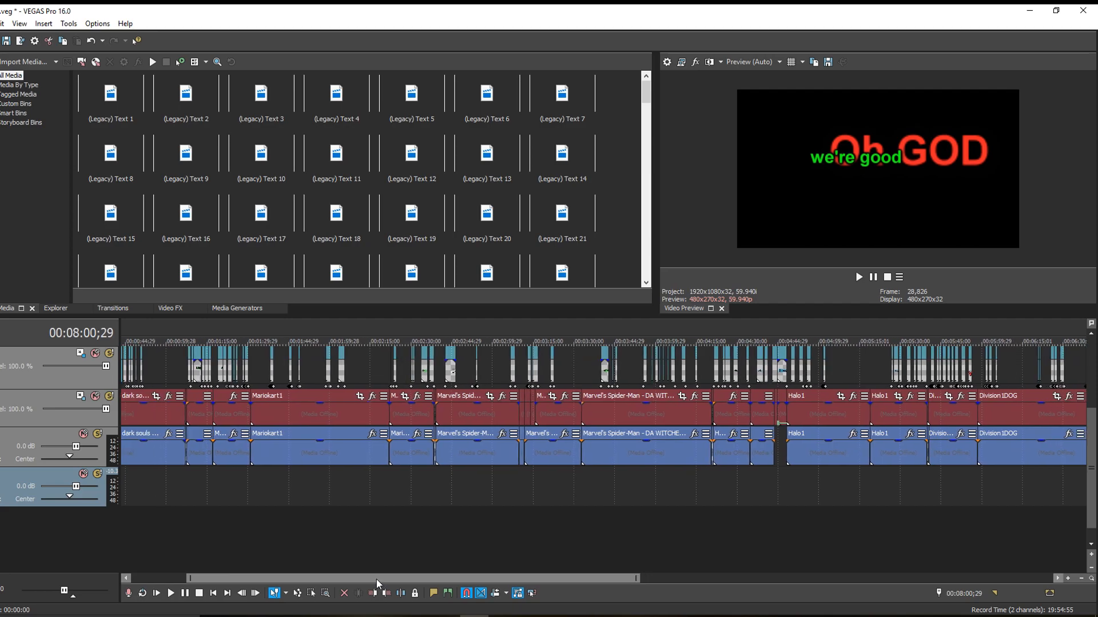
pyautogui.click(375, 366)
pyautogui.scroll(3, 375, 367)
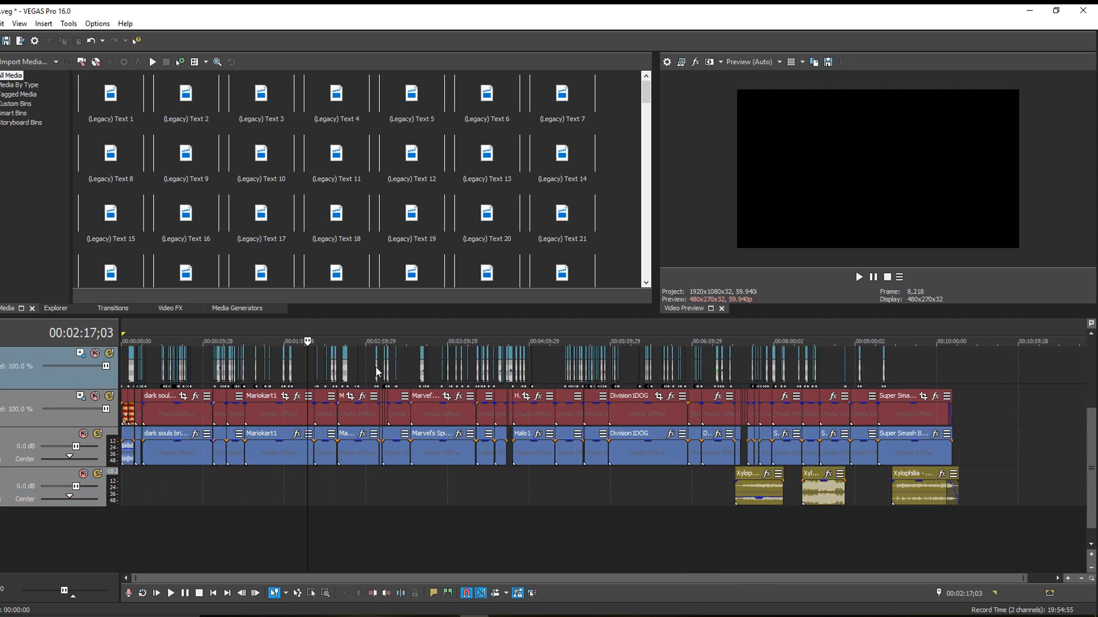
pyautogui.click(376, 367)
pyautogui.scroll(10, 437, 380)
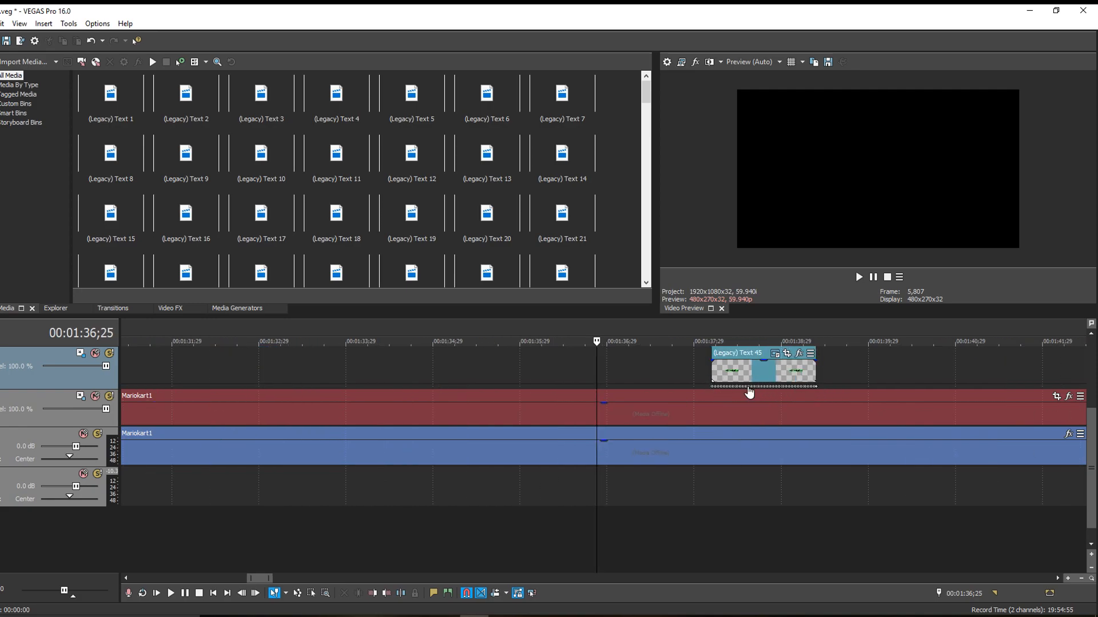
pyautogui.scroll(5, 802, 415)
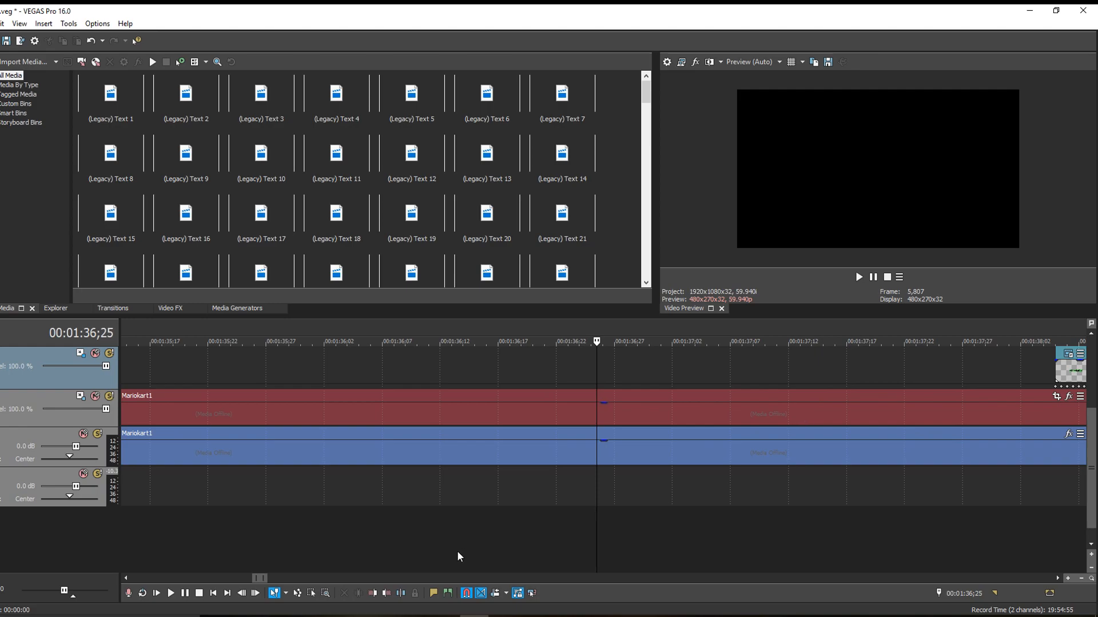
pyautogui.press('space')
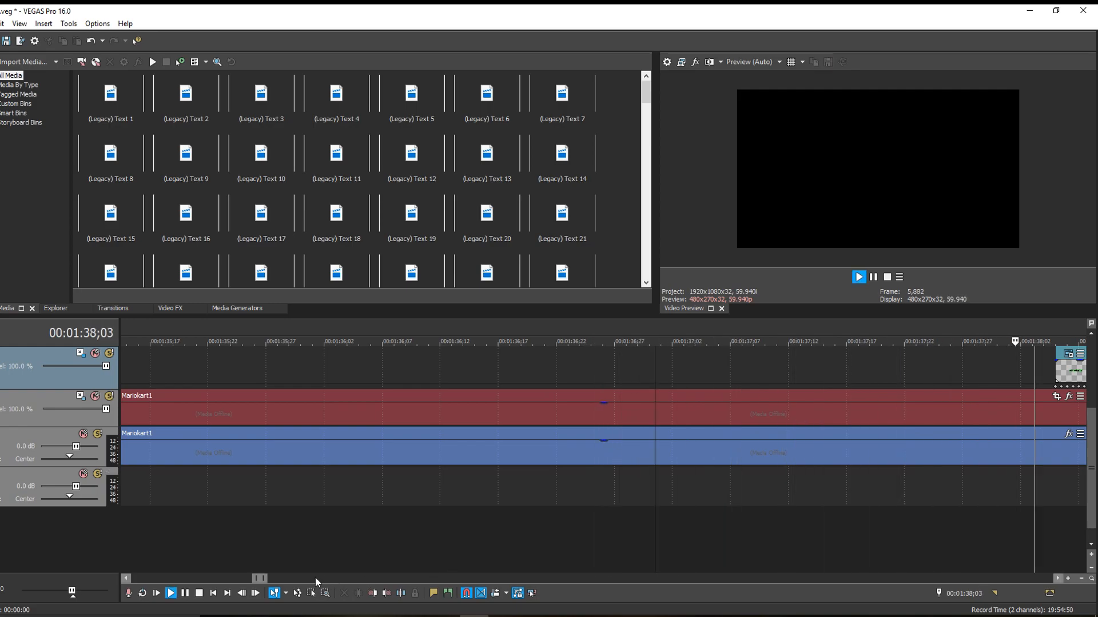
pyautogui.press('Return')
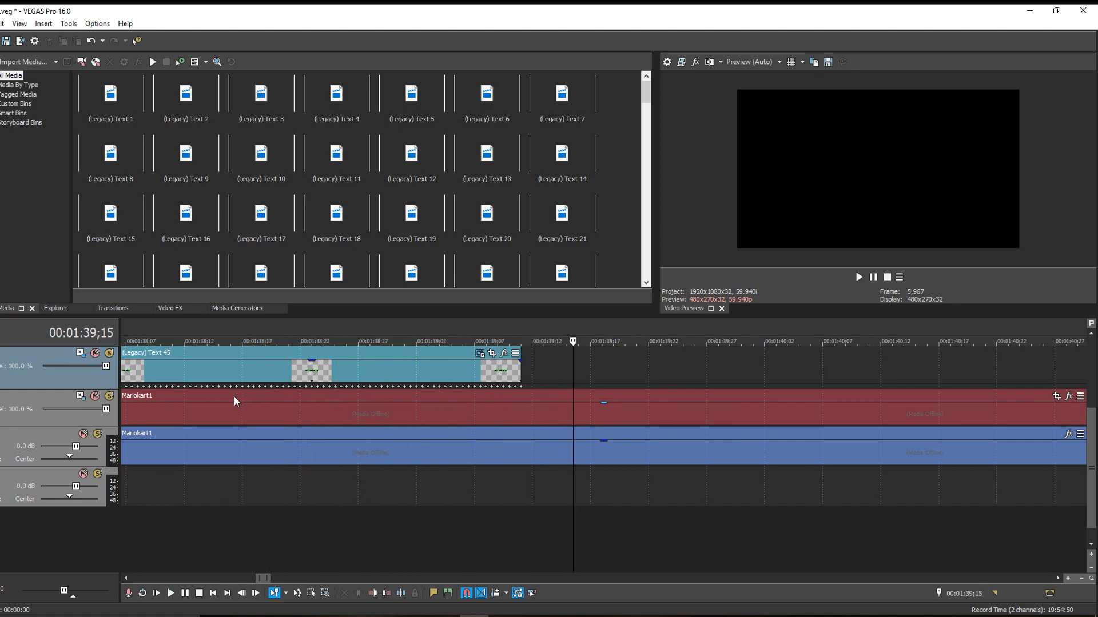
# - Replay the "OH DAMMIT" caption from 00:01:38;05 with its Track Motion open to examine the position and orientation keyframes
pyautogui.scroll(-2, 234, 396)
pyautogui.click(230, 374)
pyautogui.press('space')
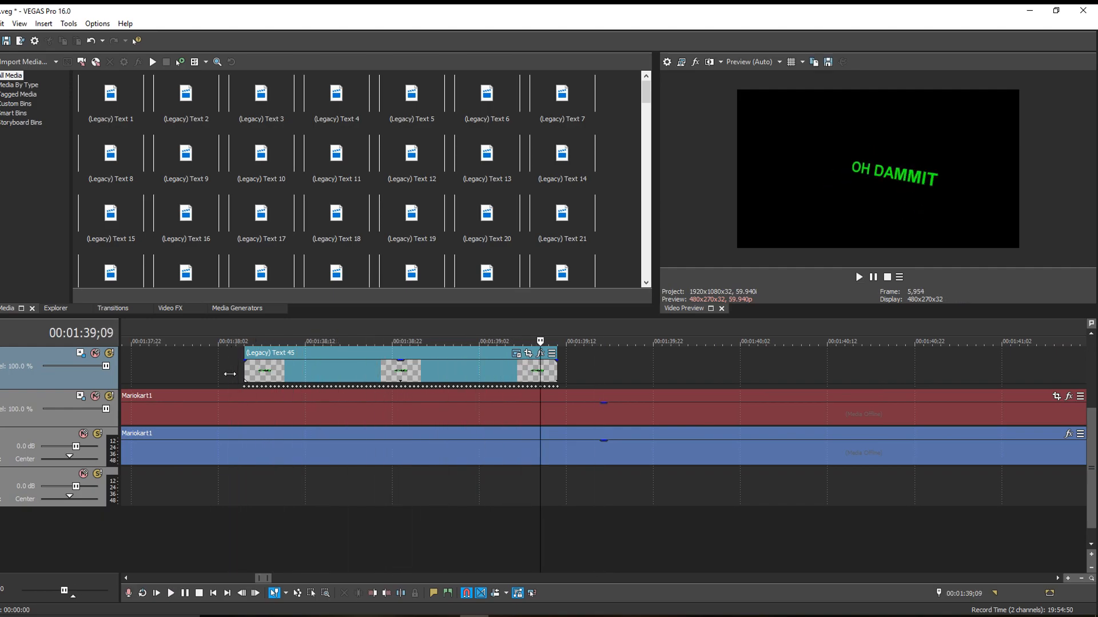
pyautogui.click(245, 375)
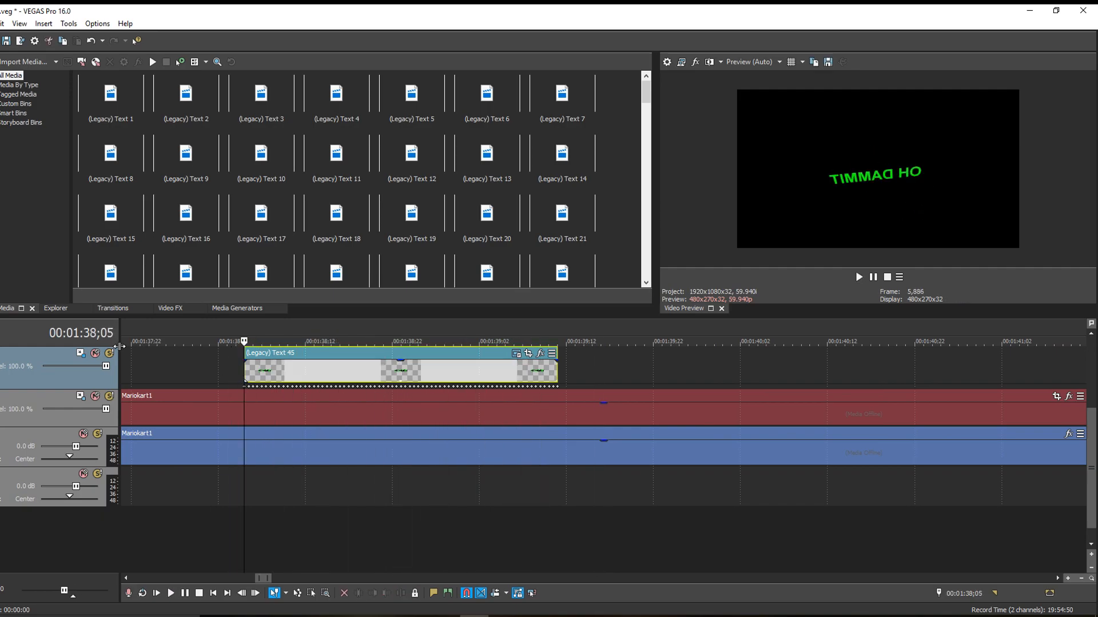
pyautogui.click(81, 354)
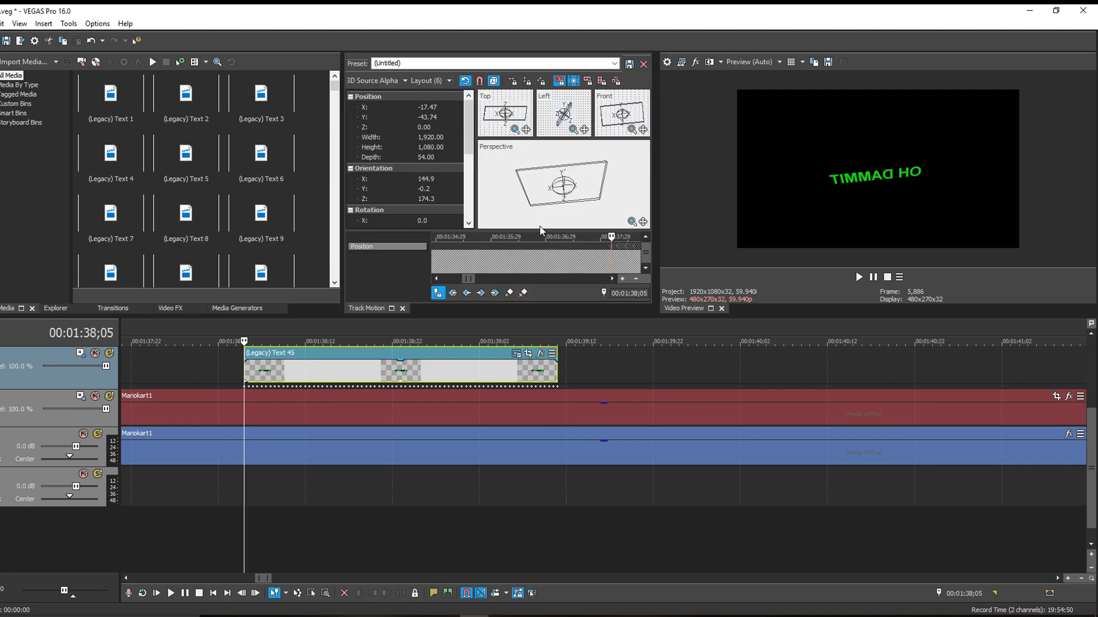
pyautogui.press('space')
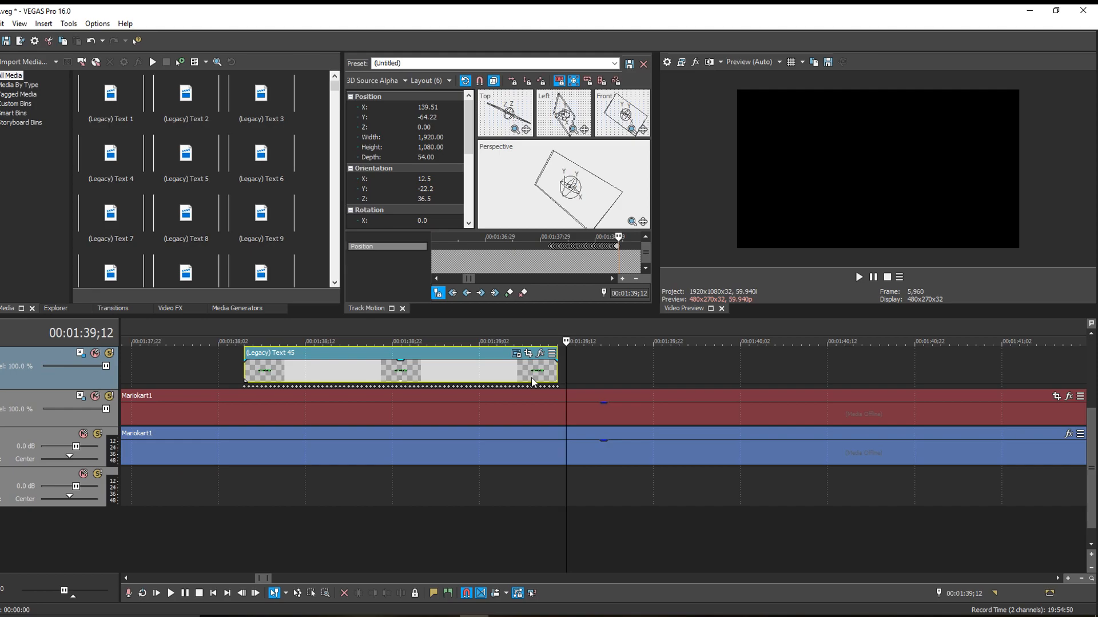
# - Close the VEGAS Pro project and switch to the media player, rewinding the Mario Kart video and pausing it at 01:49
pyautogui.scroll(-10, 530, 389)
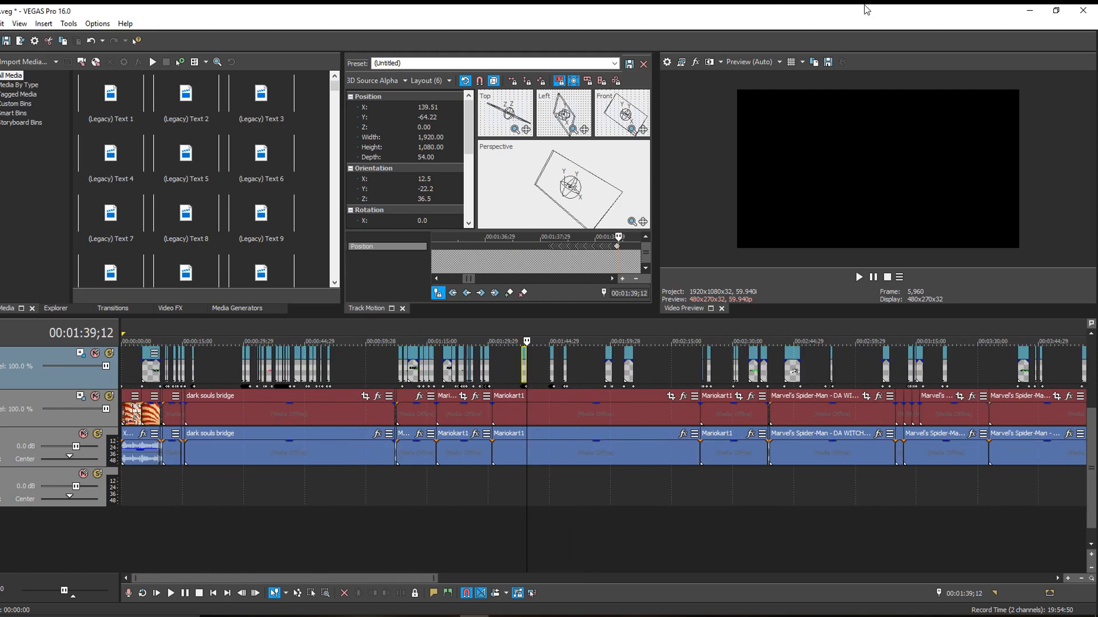
pyautogui.click(1086, 11)
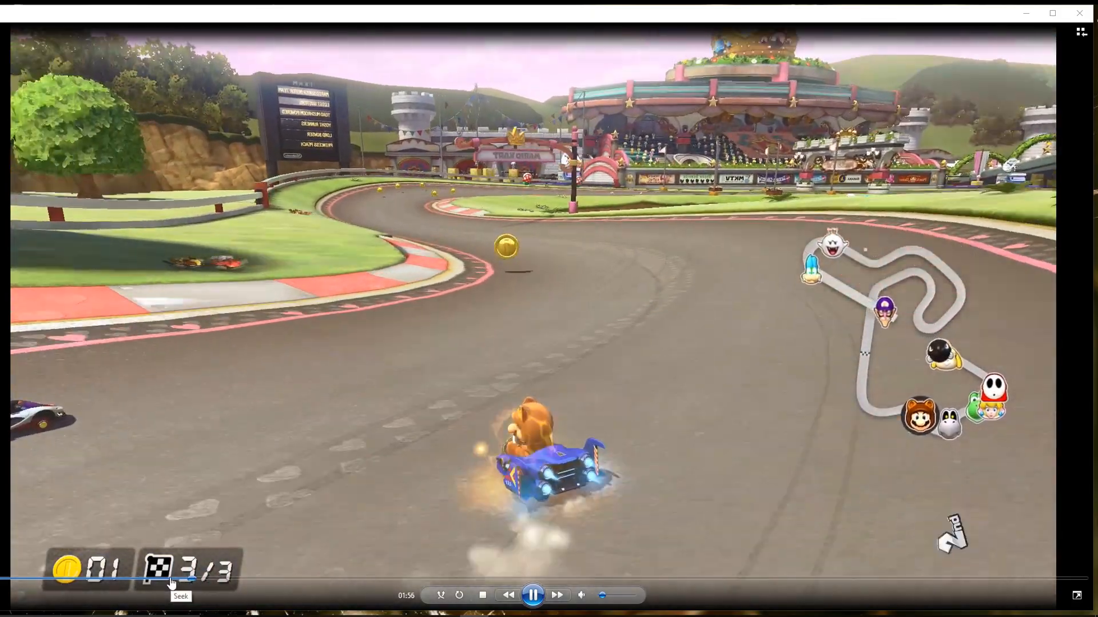
pyautogui.click(170, 582)
pyautogui.moveTo(170, 582); pyautogui.dragTo(151, 582)
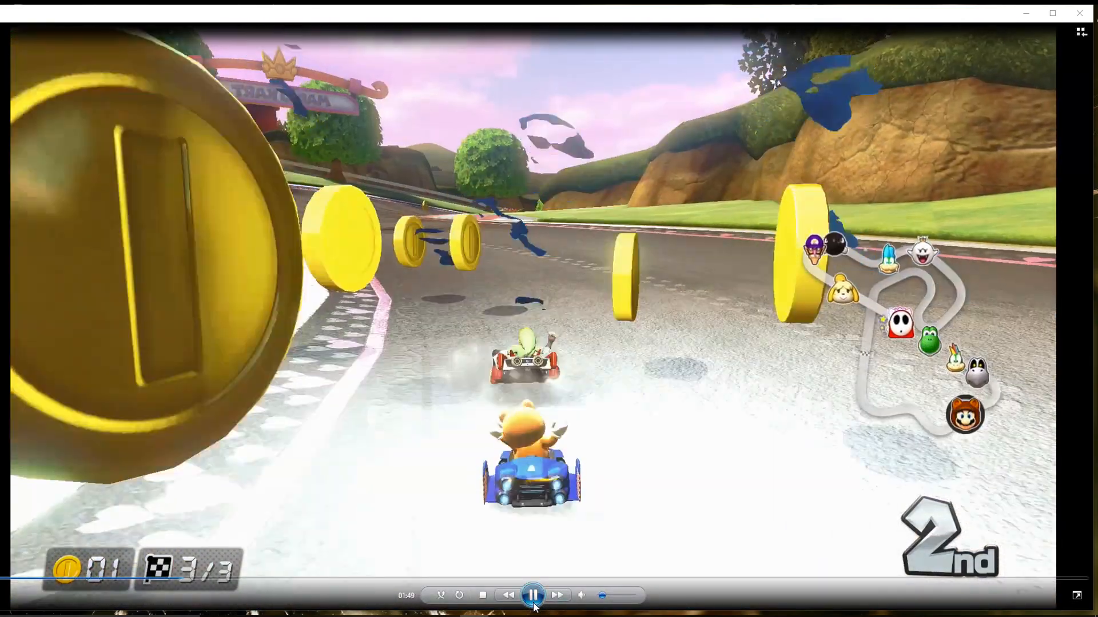
pyautogui.click(613, 458)
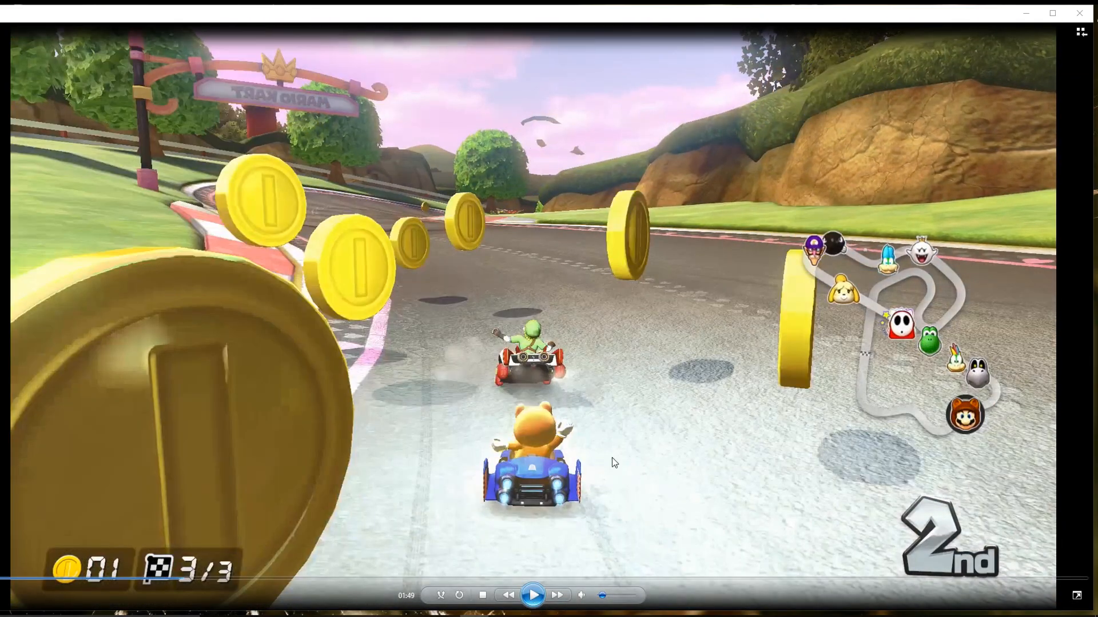